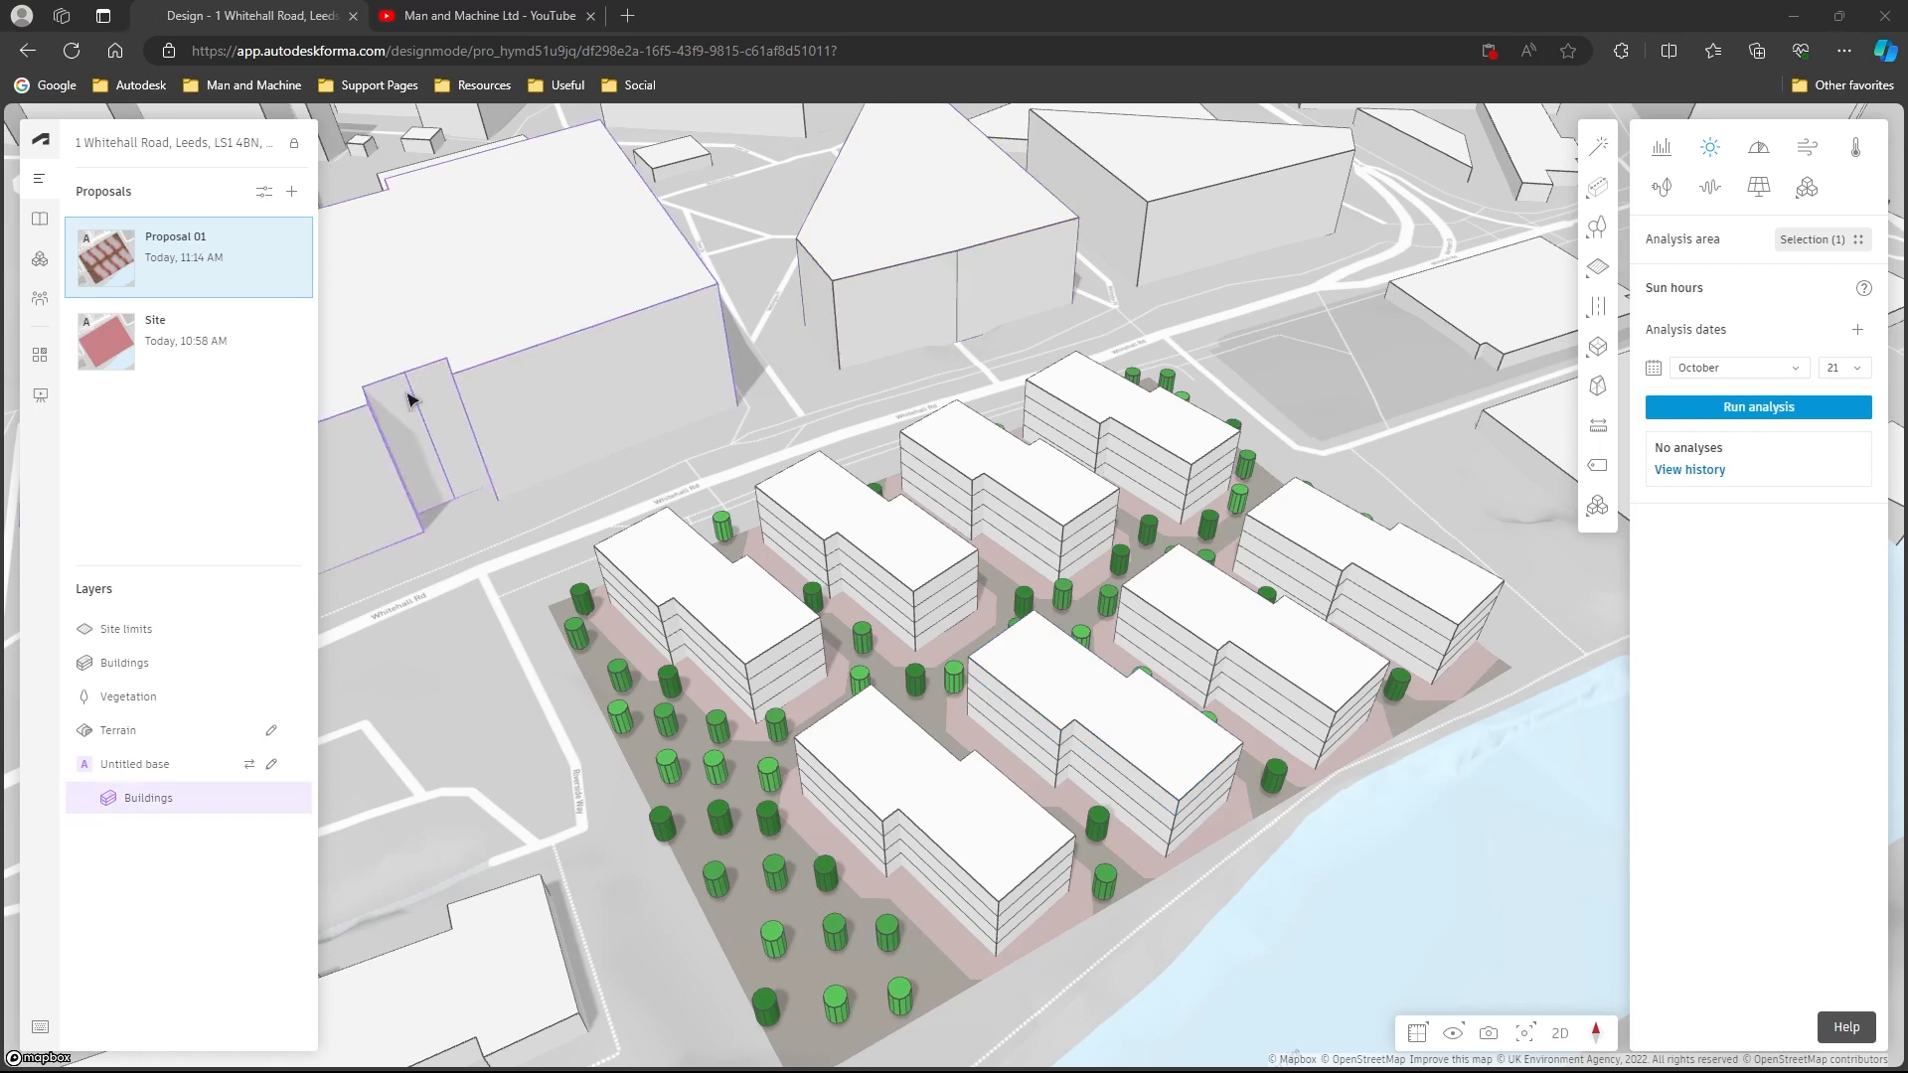
# - Duplicate the Site proposal
pyautogui.click(265, 344)
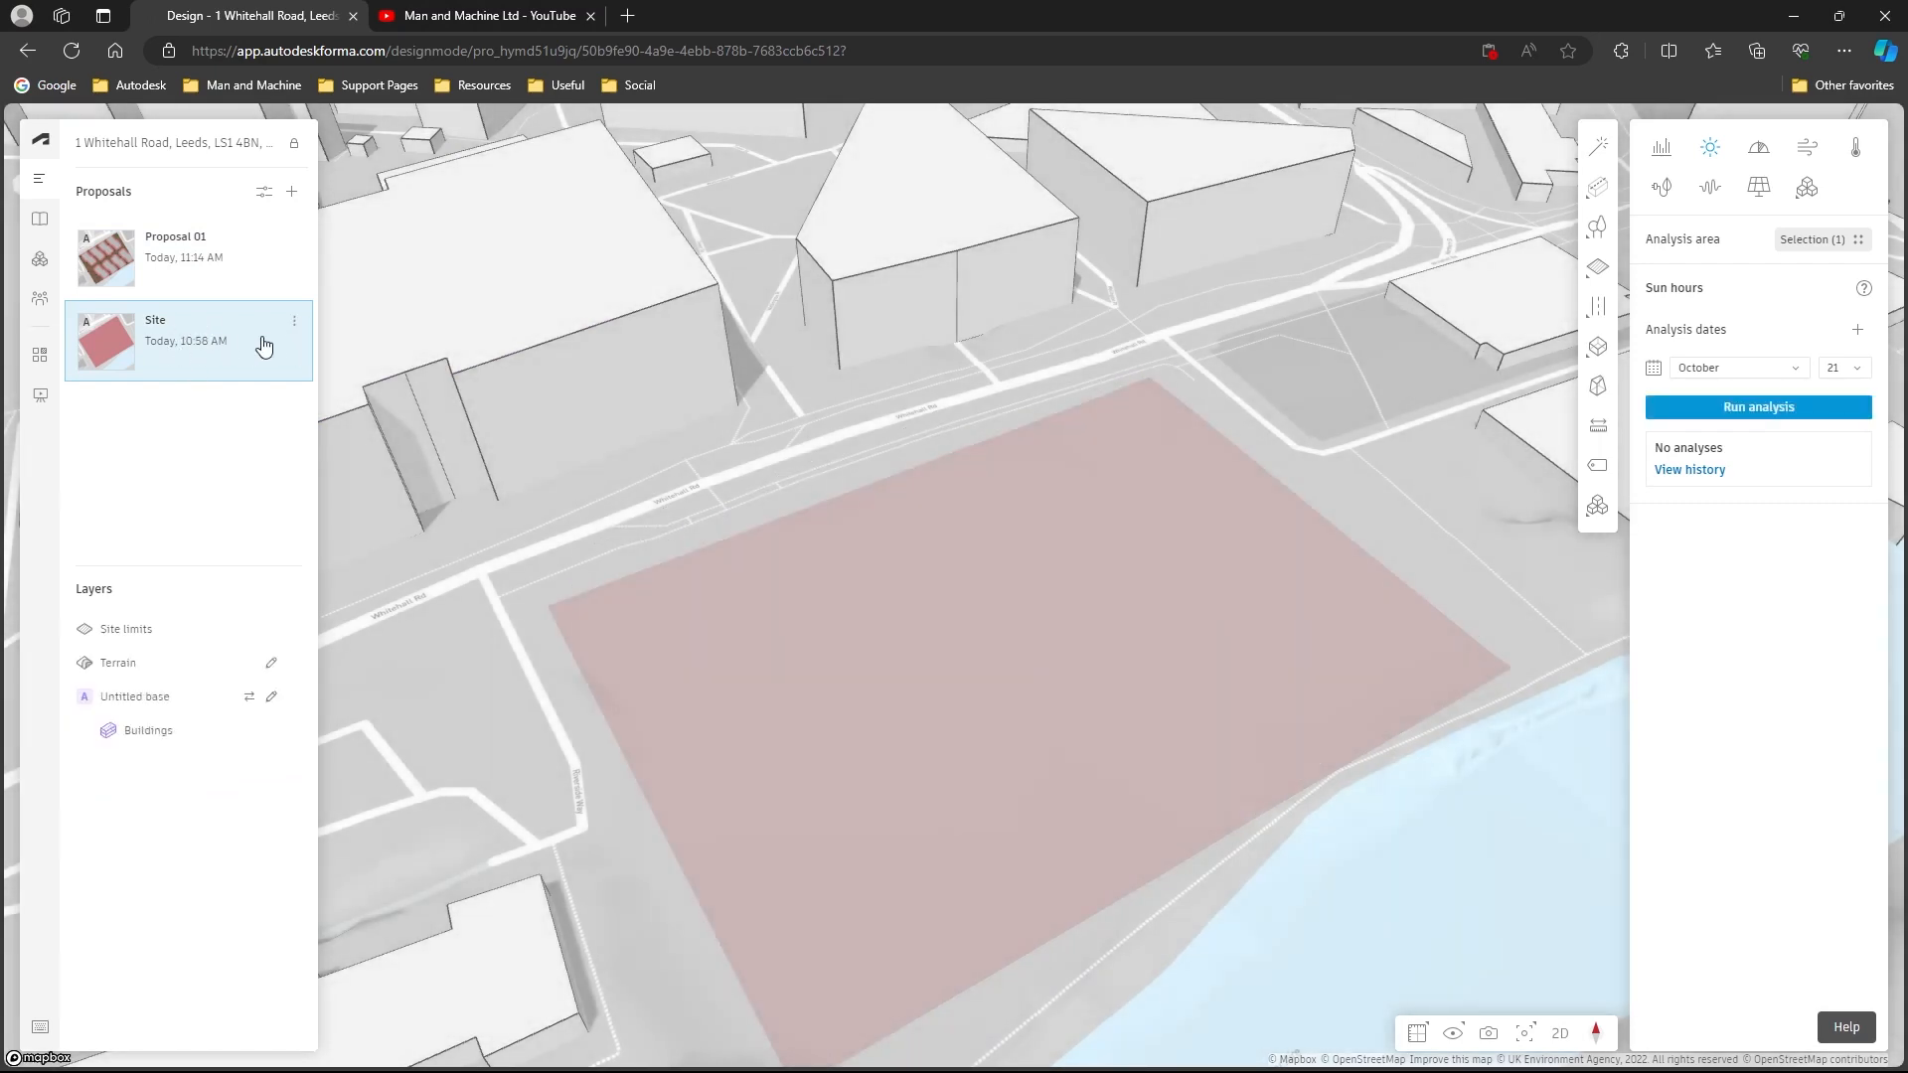
pyautogui.click(294, 321)
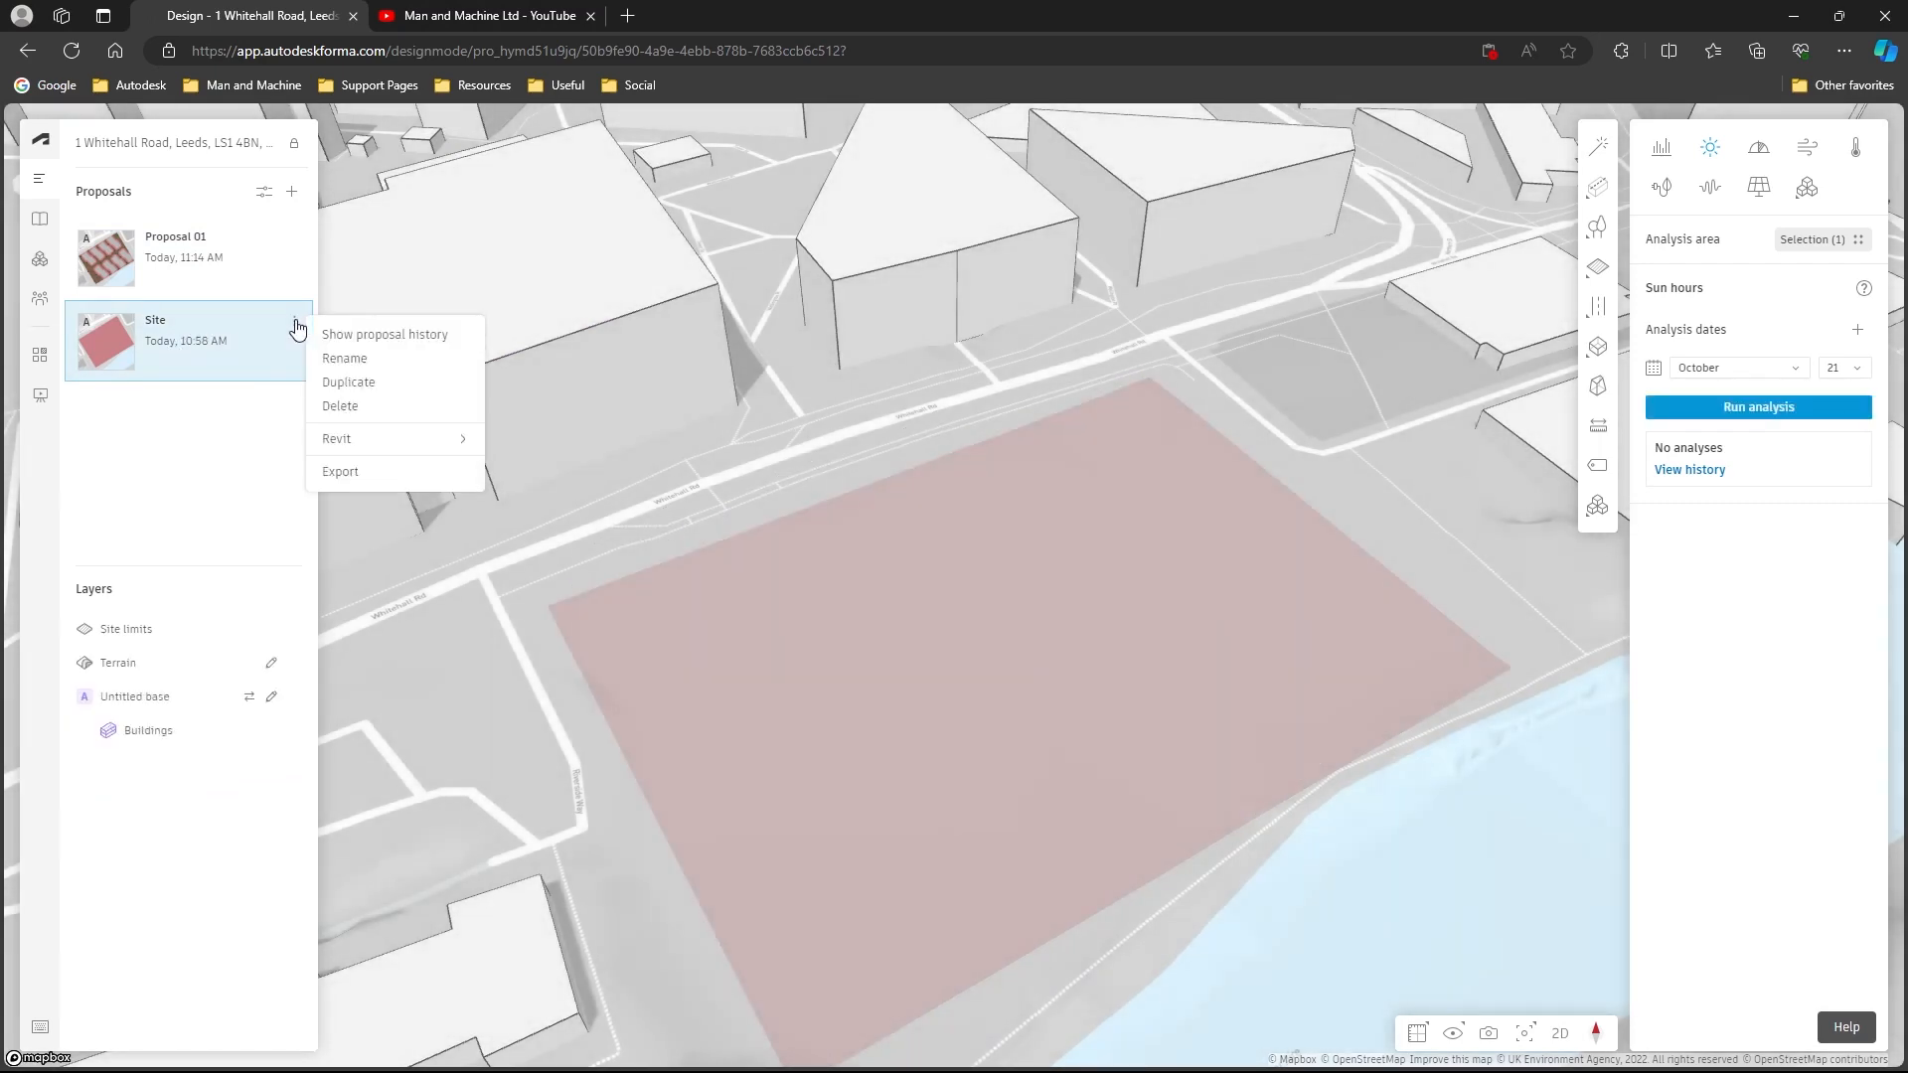
pyautogui.click(360, 388)
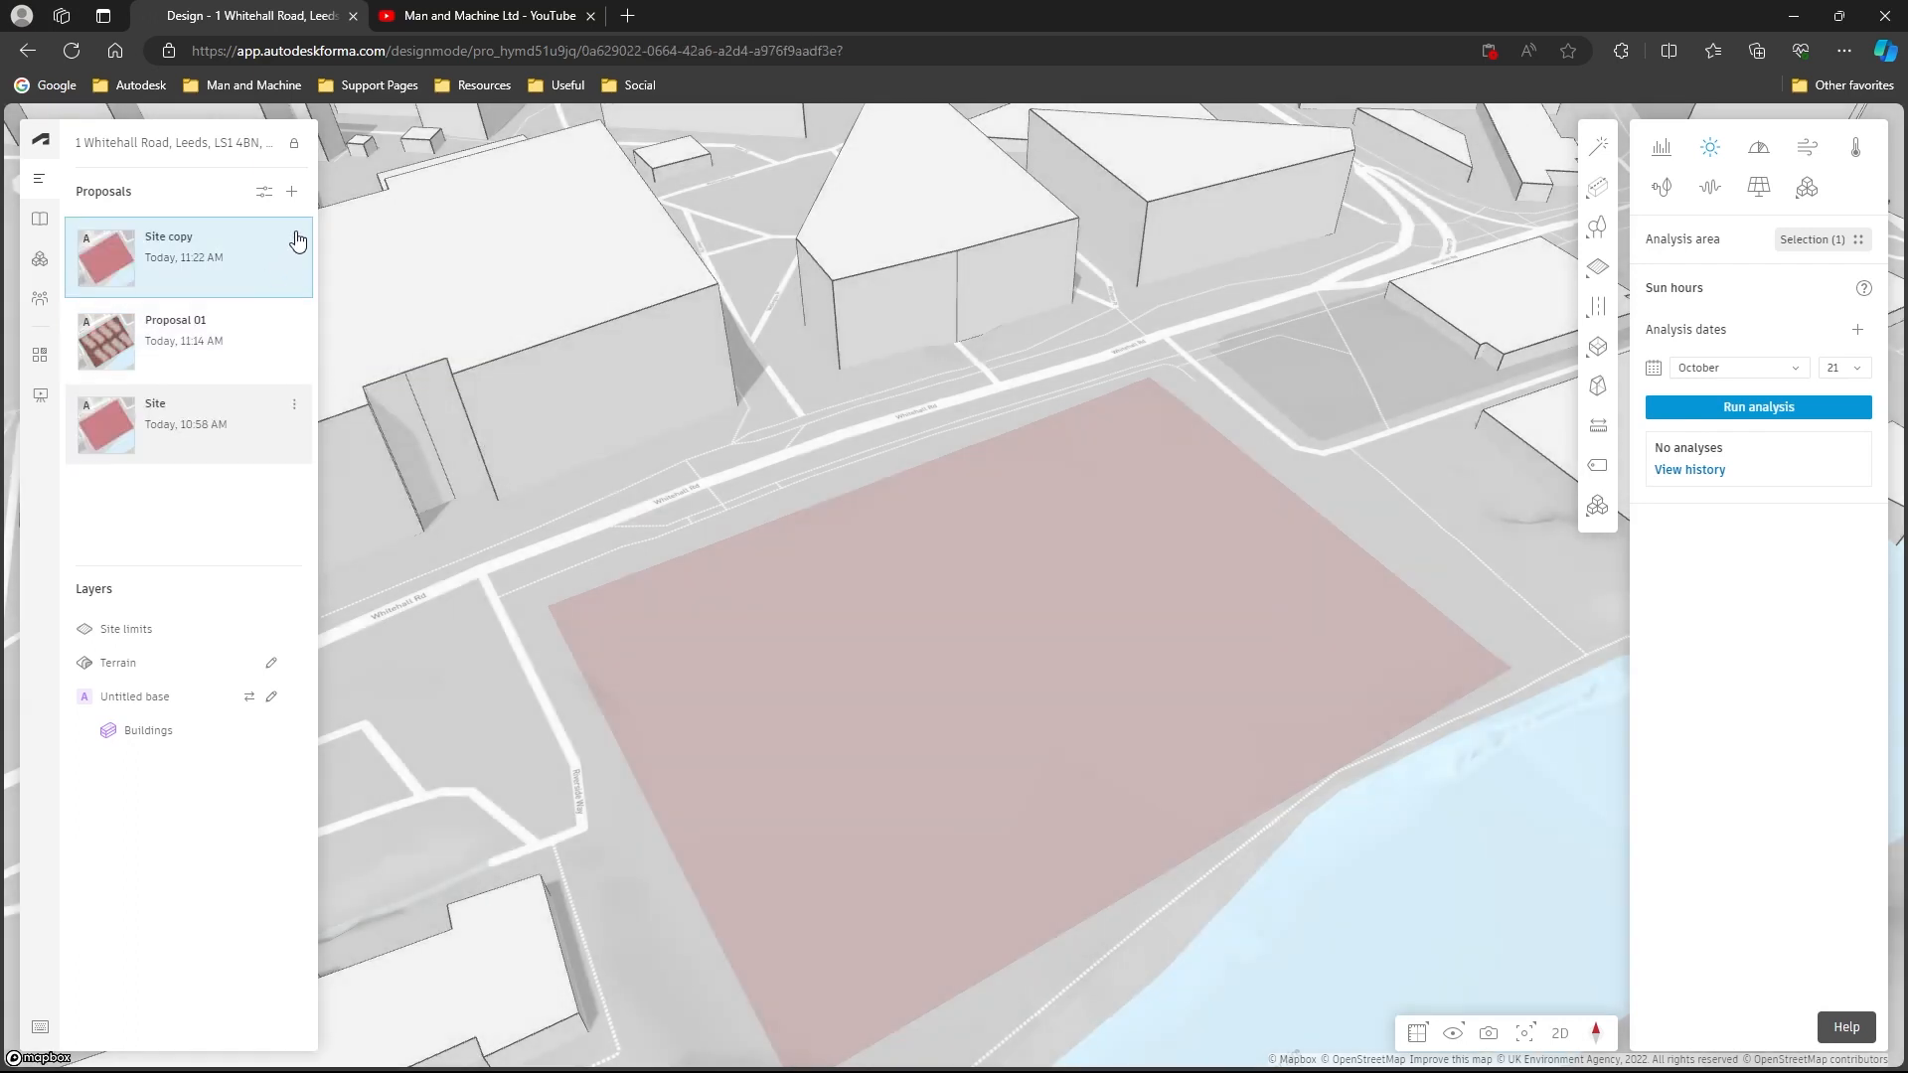
# - Rename the duplicated Site proposal to "Proposal 02"
pyautogui.click(294, 238)
pyautogui.click(351, 275)
pyautogui.write('Proposa')
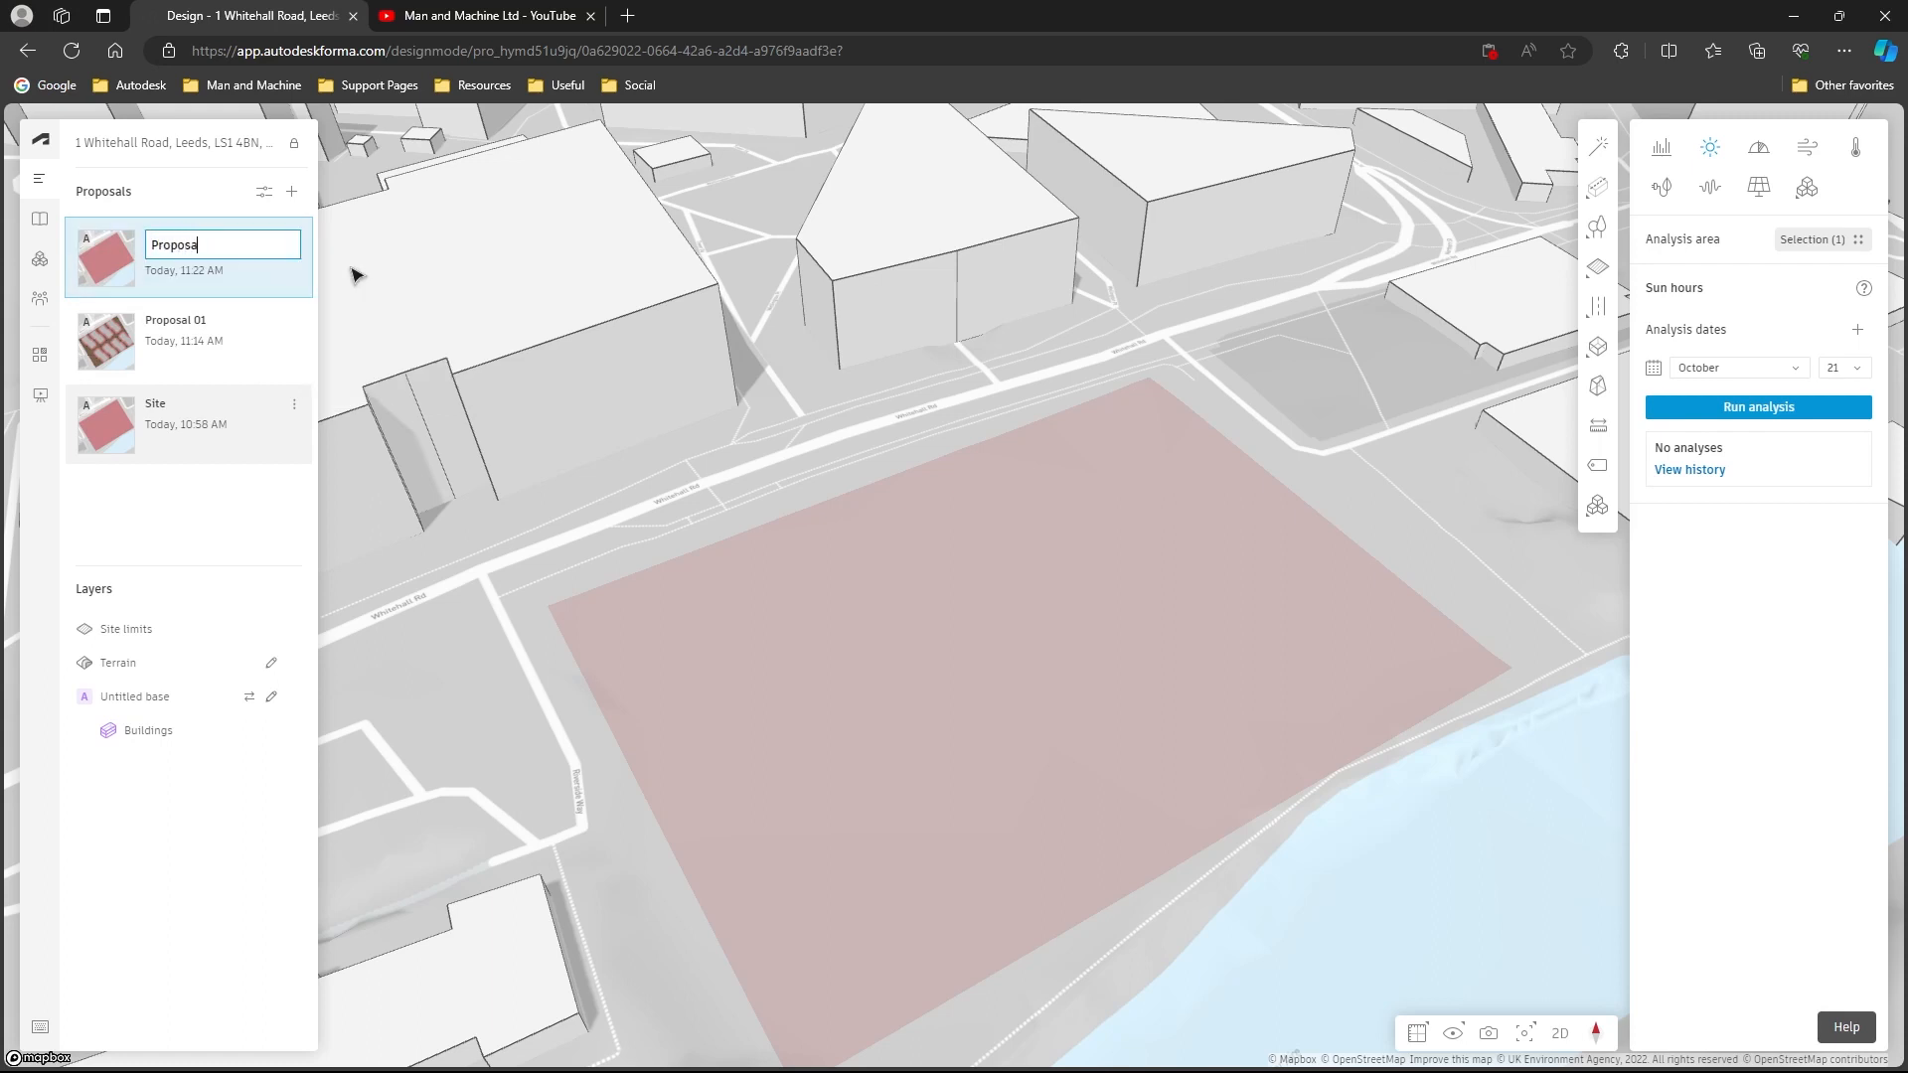
pyautogui.write('l 02')
pyautogui.press('Return')
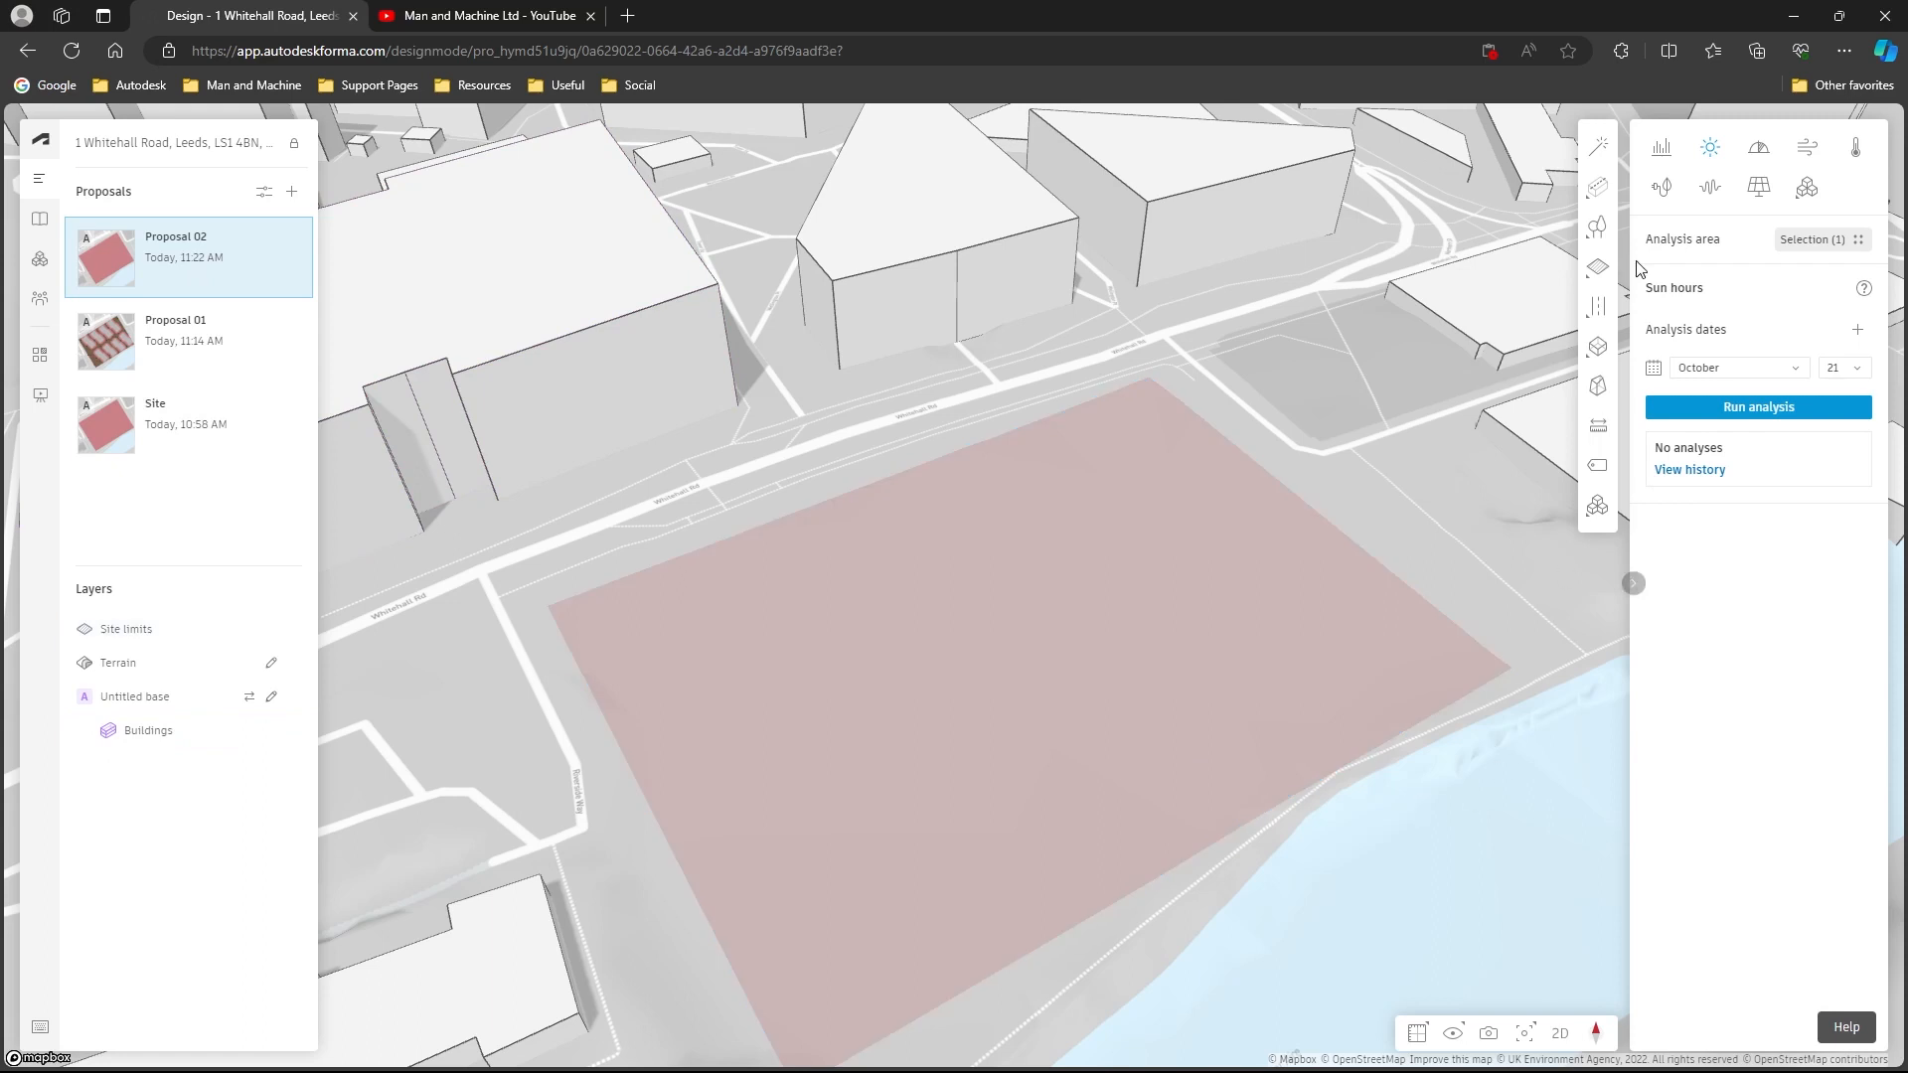
# - Draw a four-segment, roughly U-shaped line building inside the site boundary, leaving the side facing Whitehall Road open
pyautogui.moveTo(1612, 202)
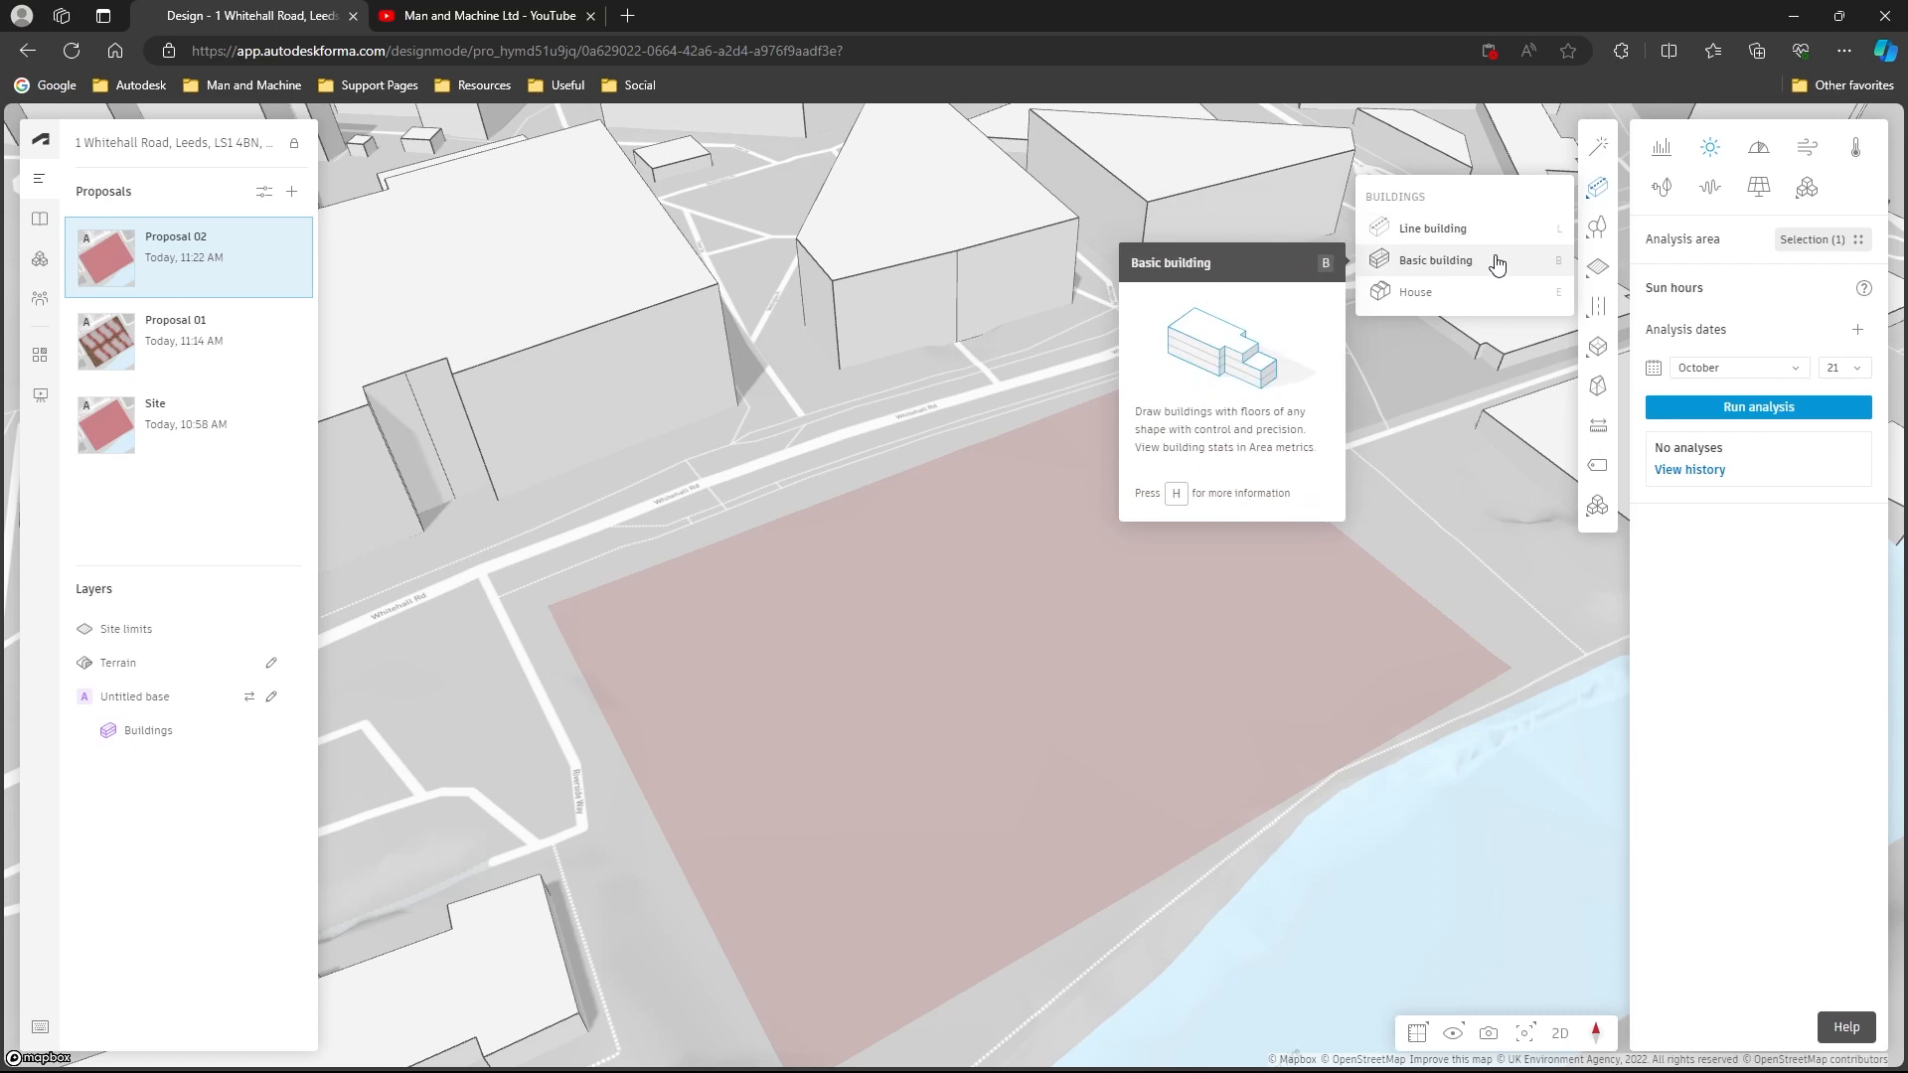
pyautogui.click(1498, 238)
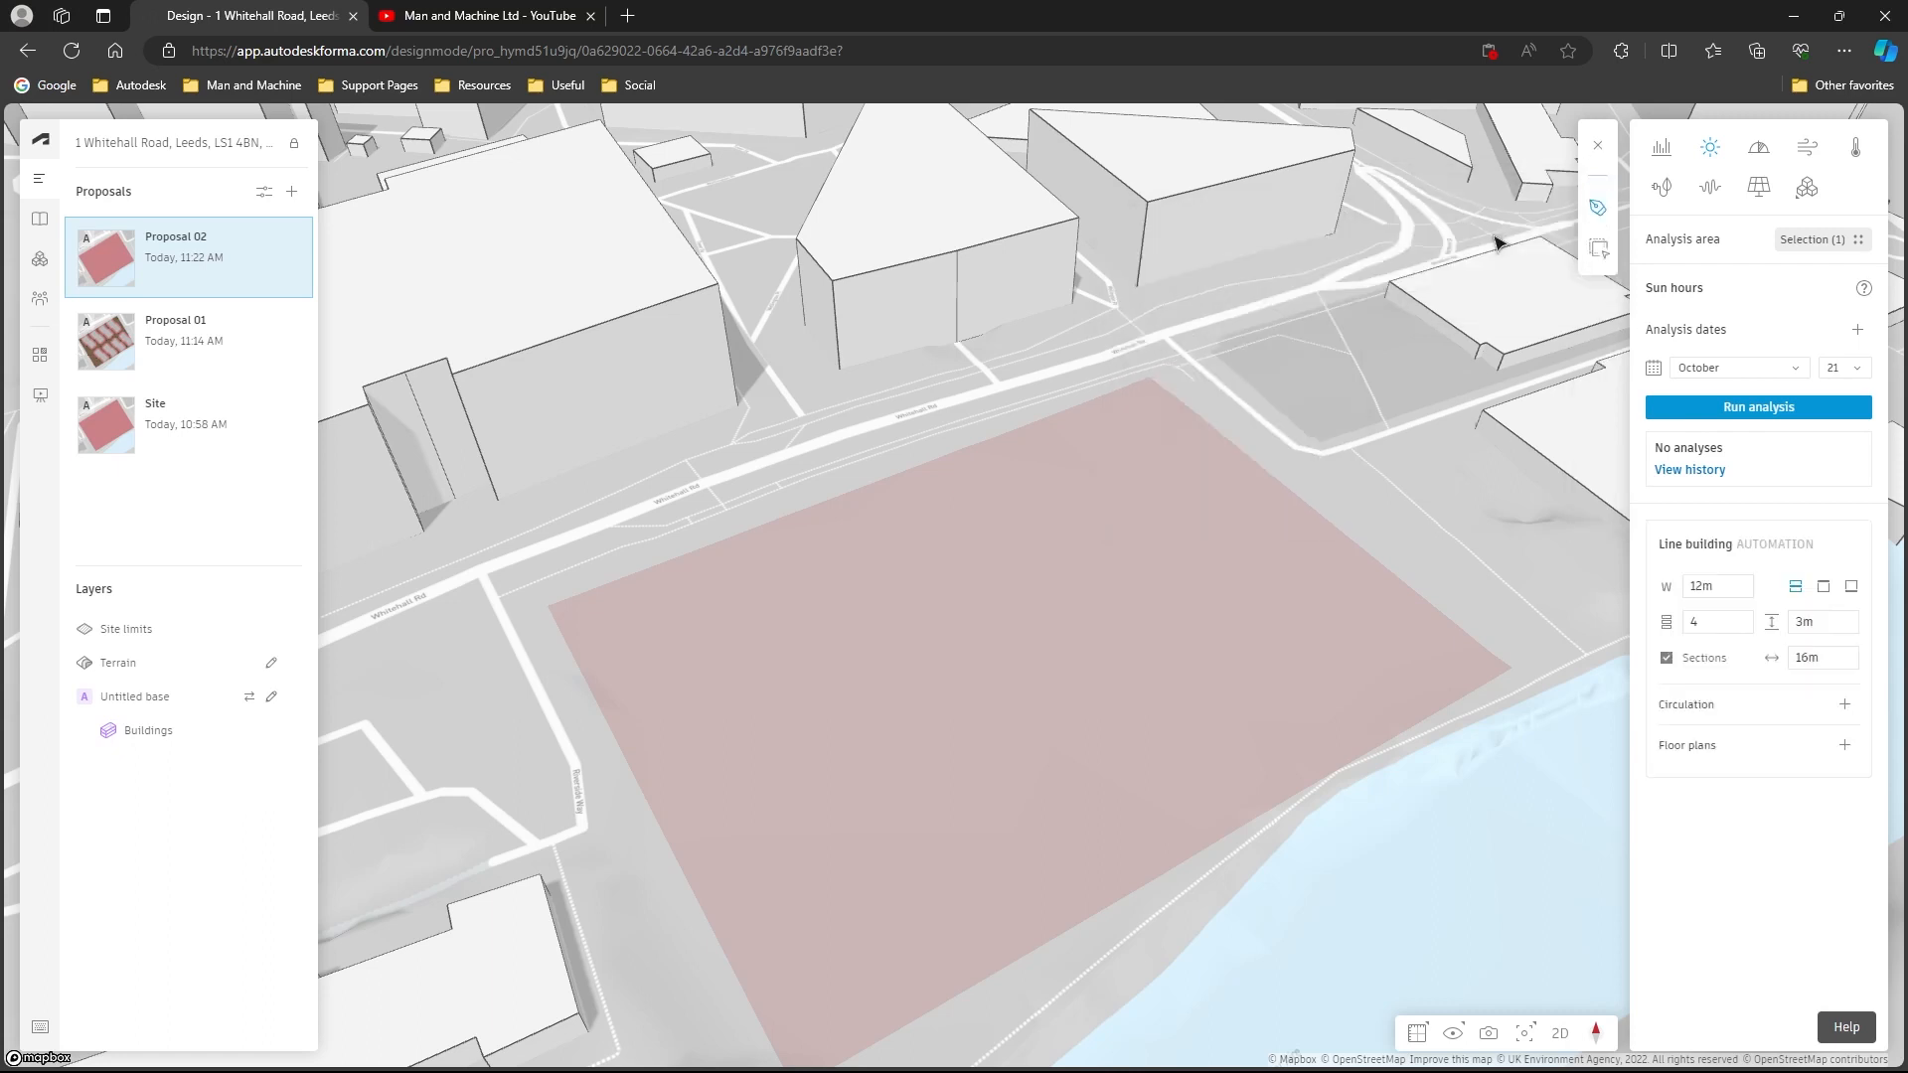
pyautogui.click(659, 618)
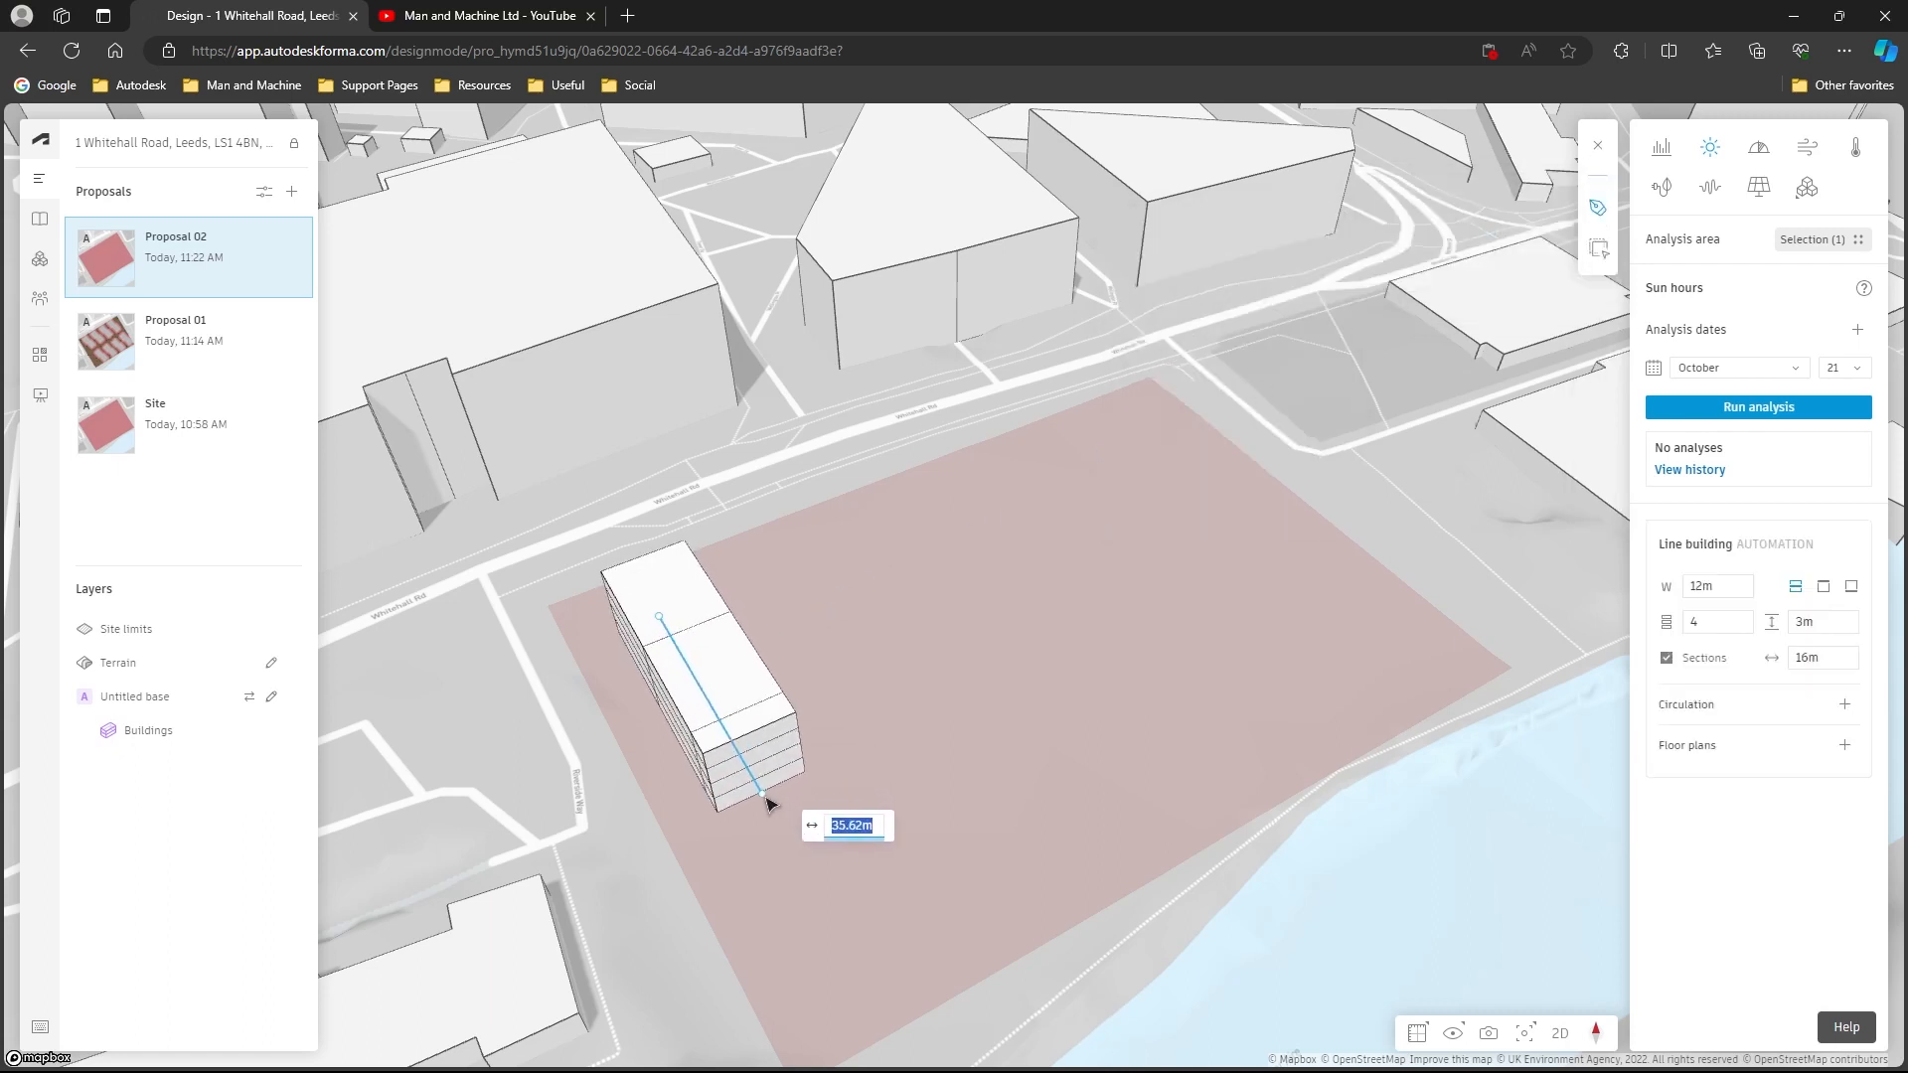
pyautogui.click(772, 807)
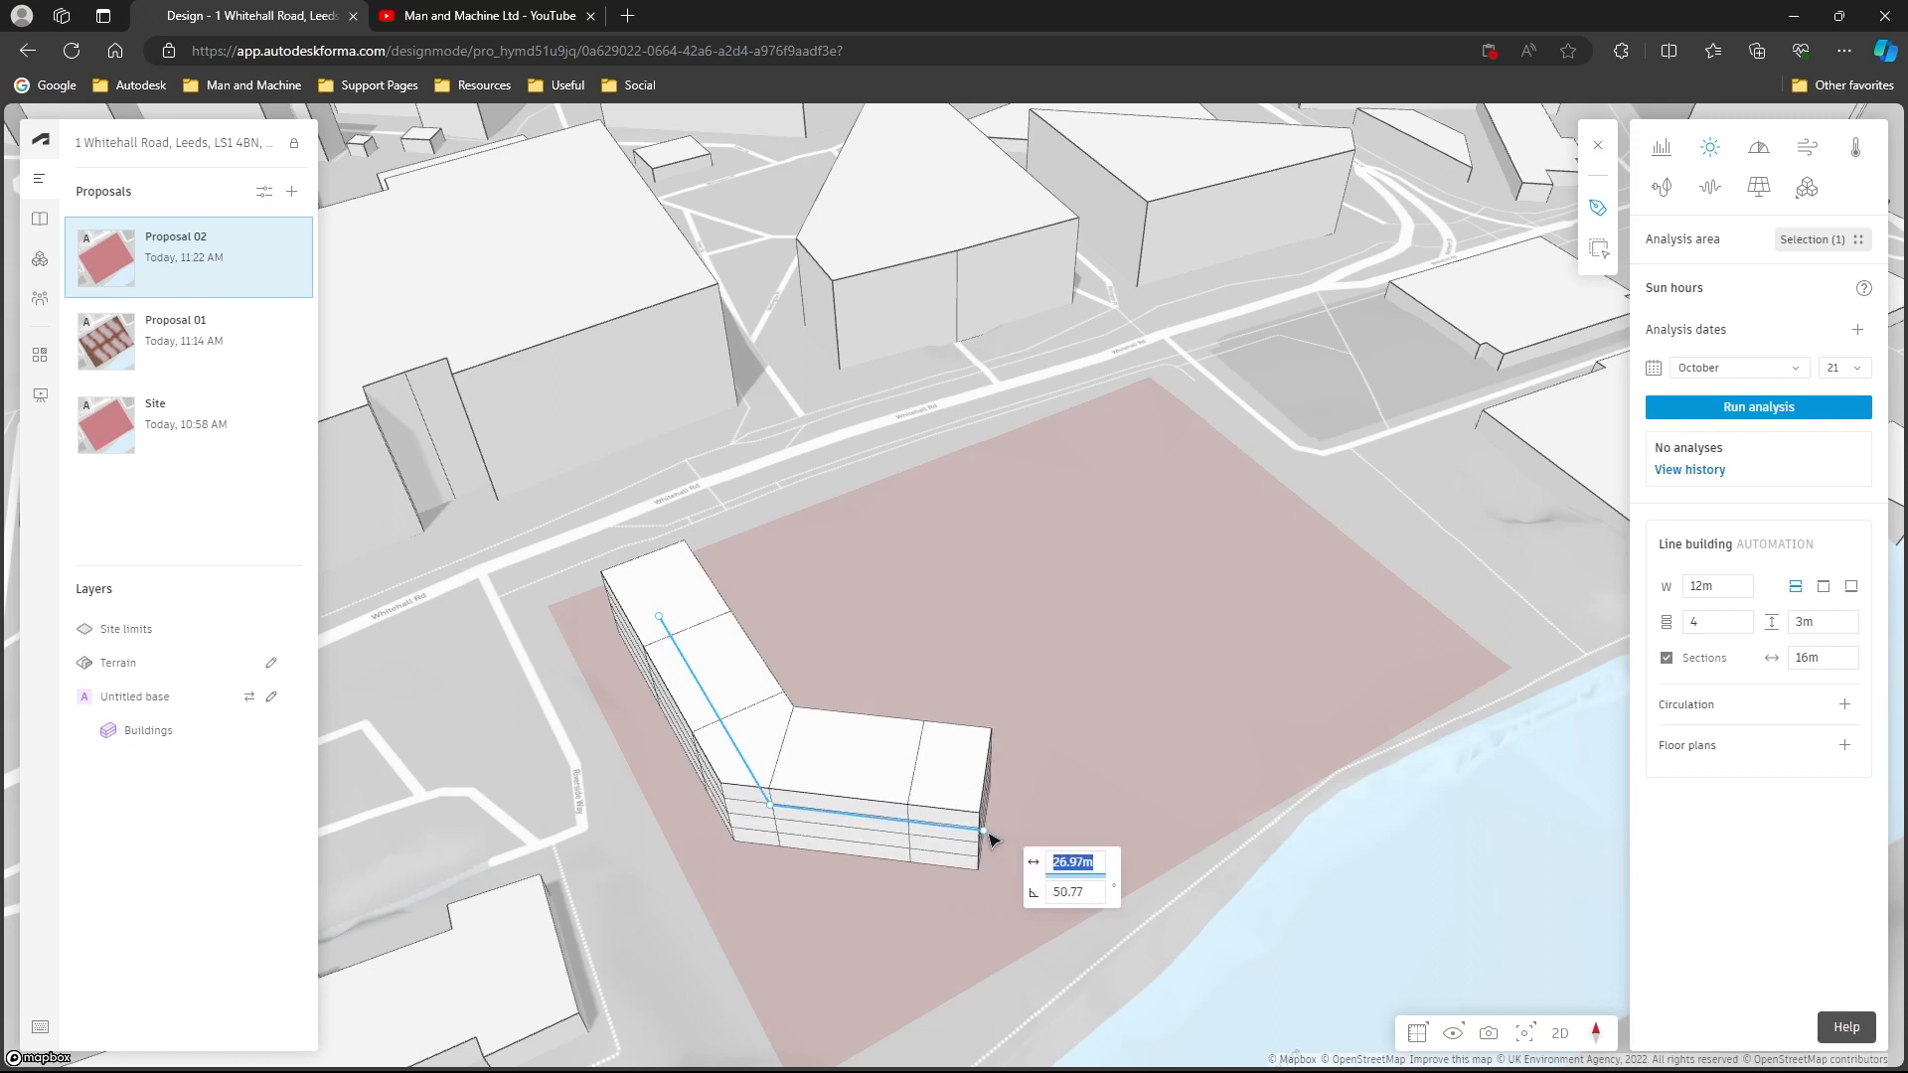
pyautogui.click(1033, 846)
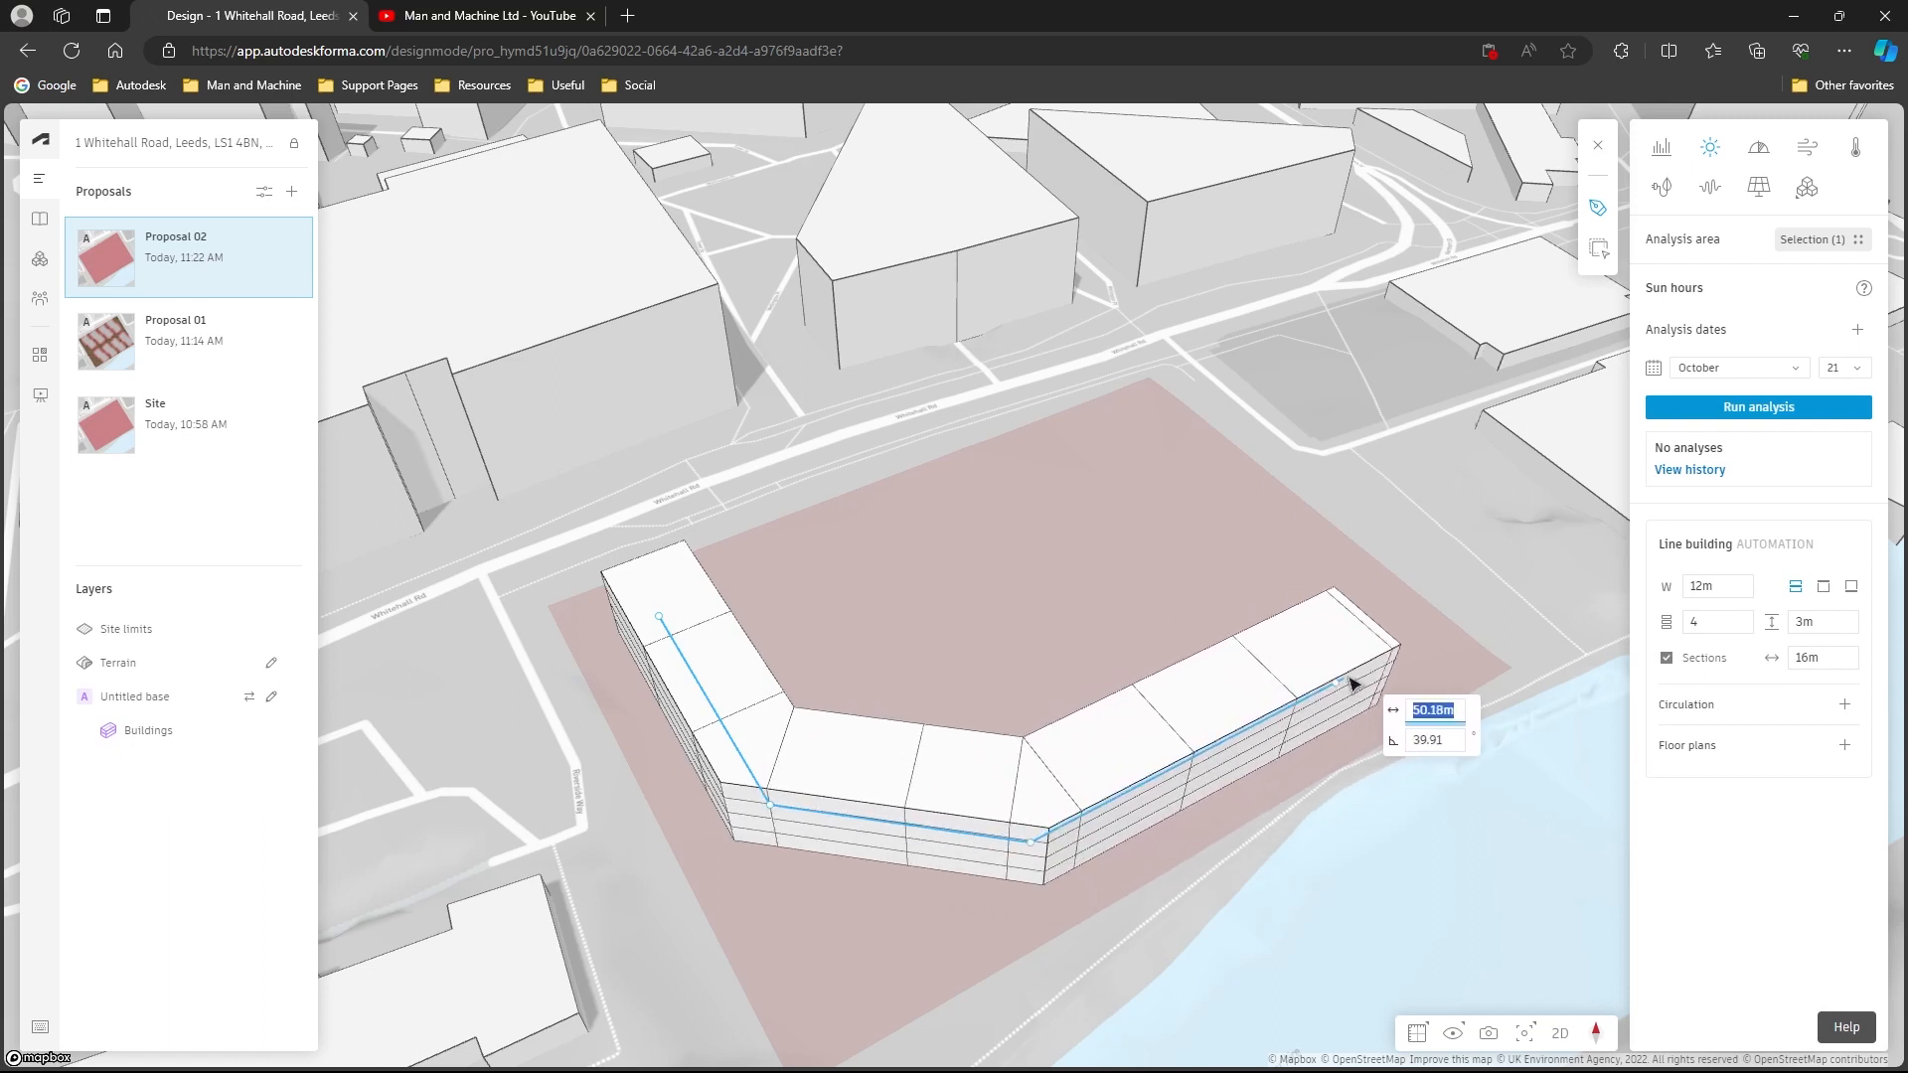
pyautogui.click(1369, 672)
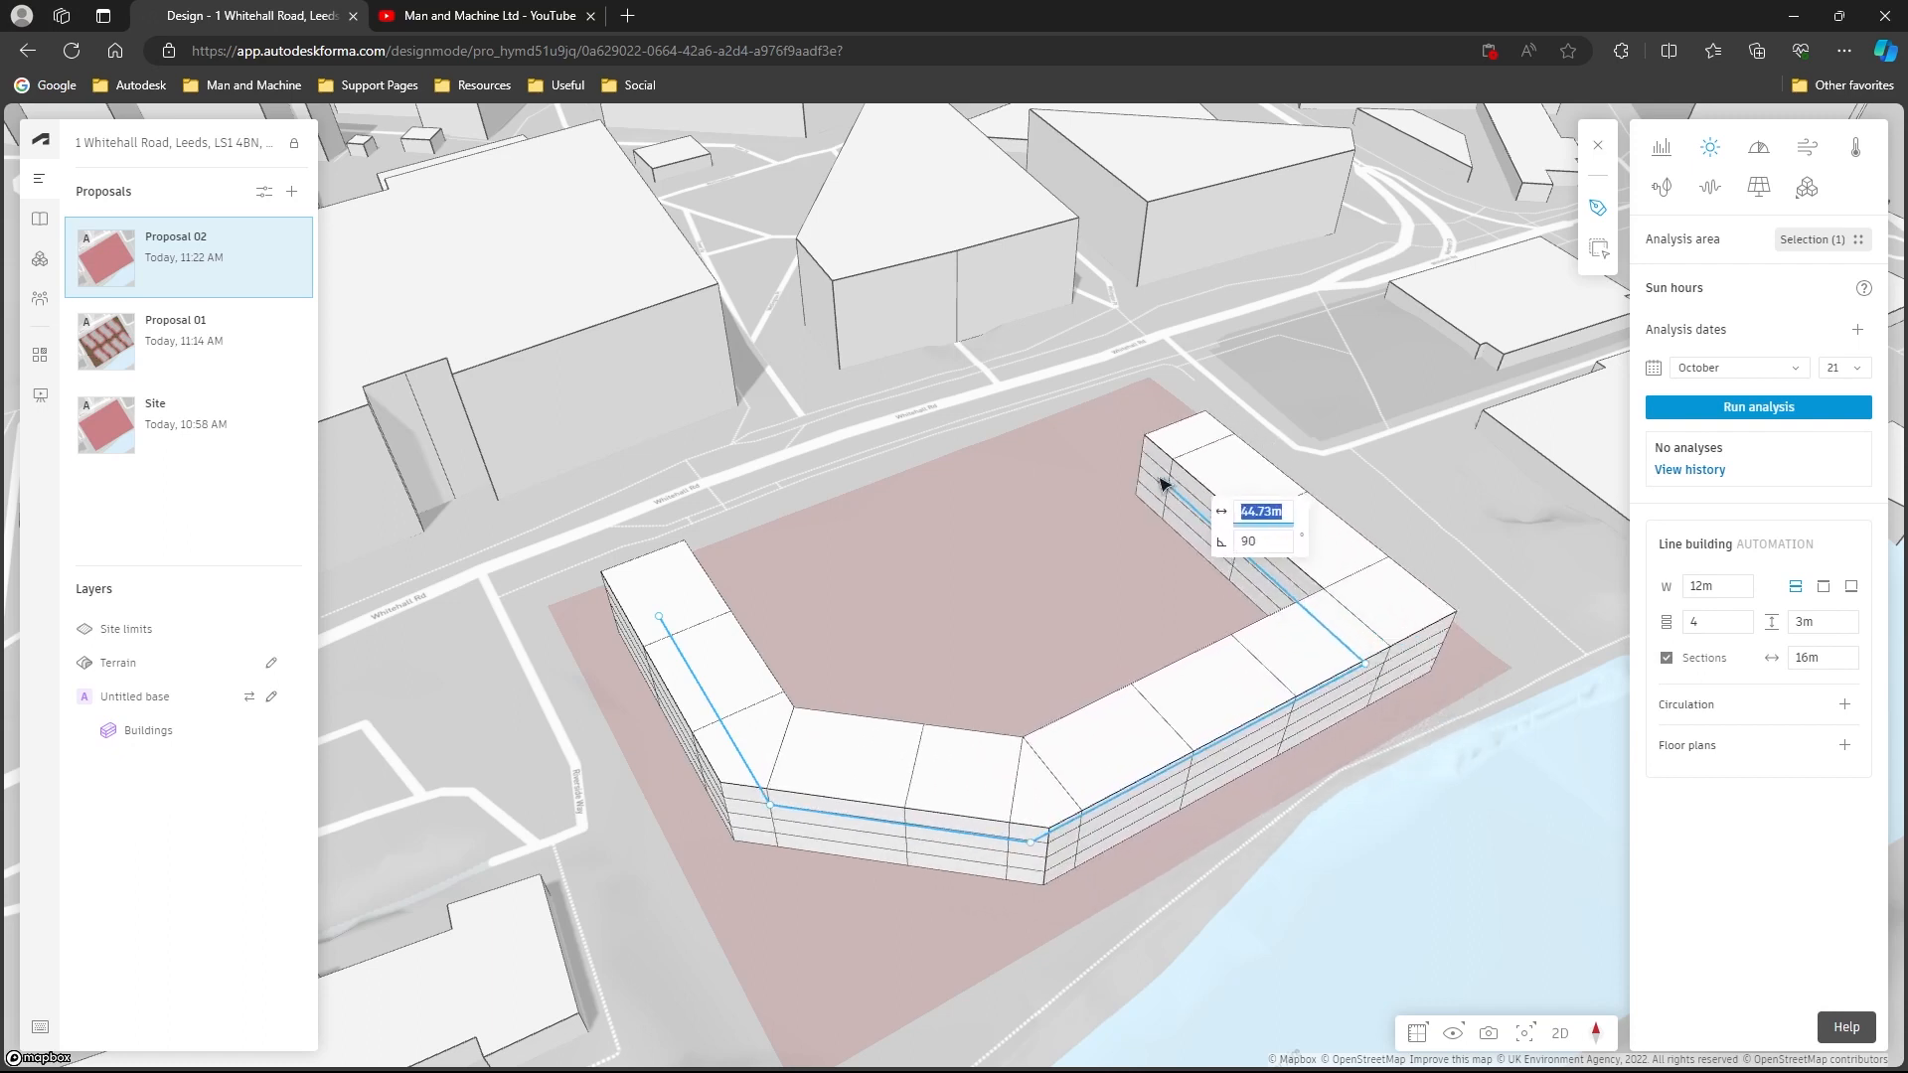
pyautogui.click(1137, 459)
pyautogui.click(1140, 463)
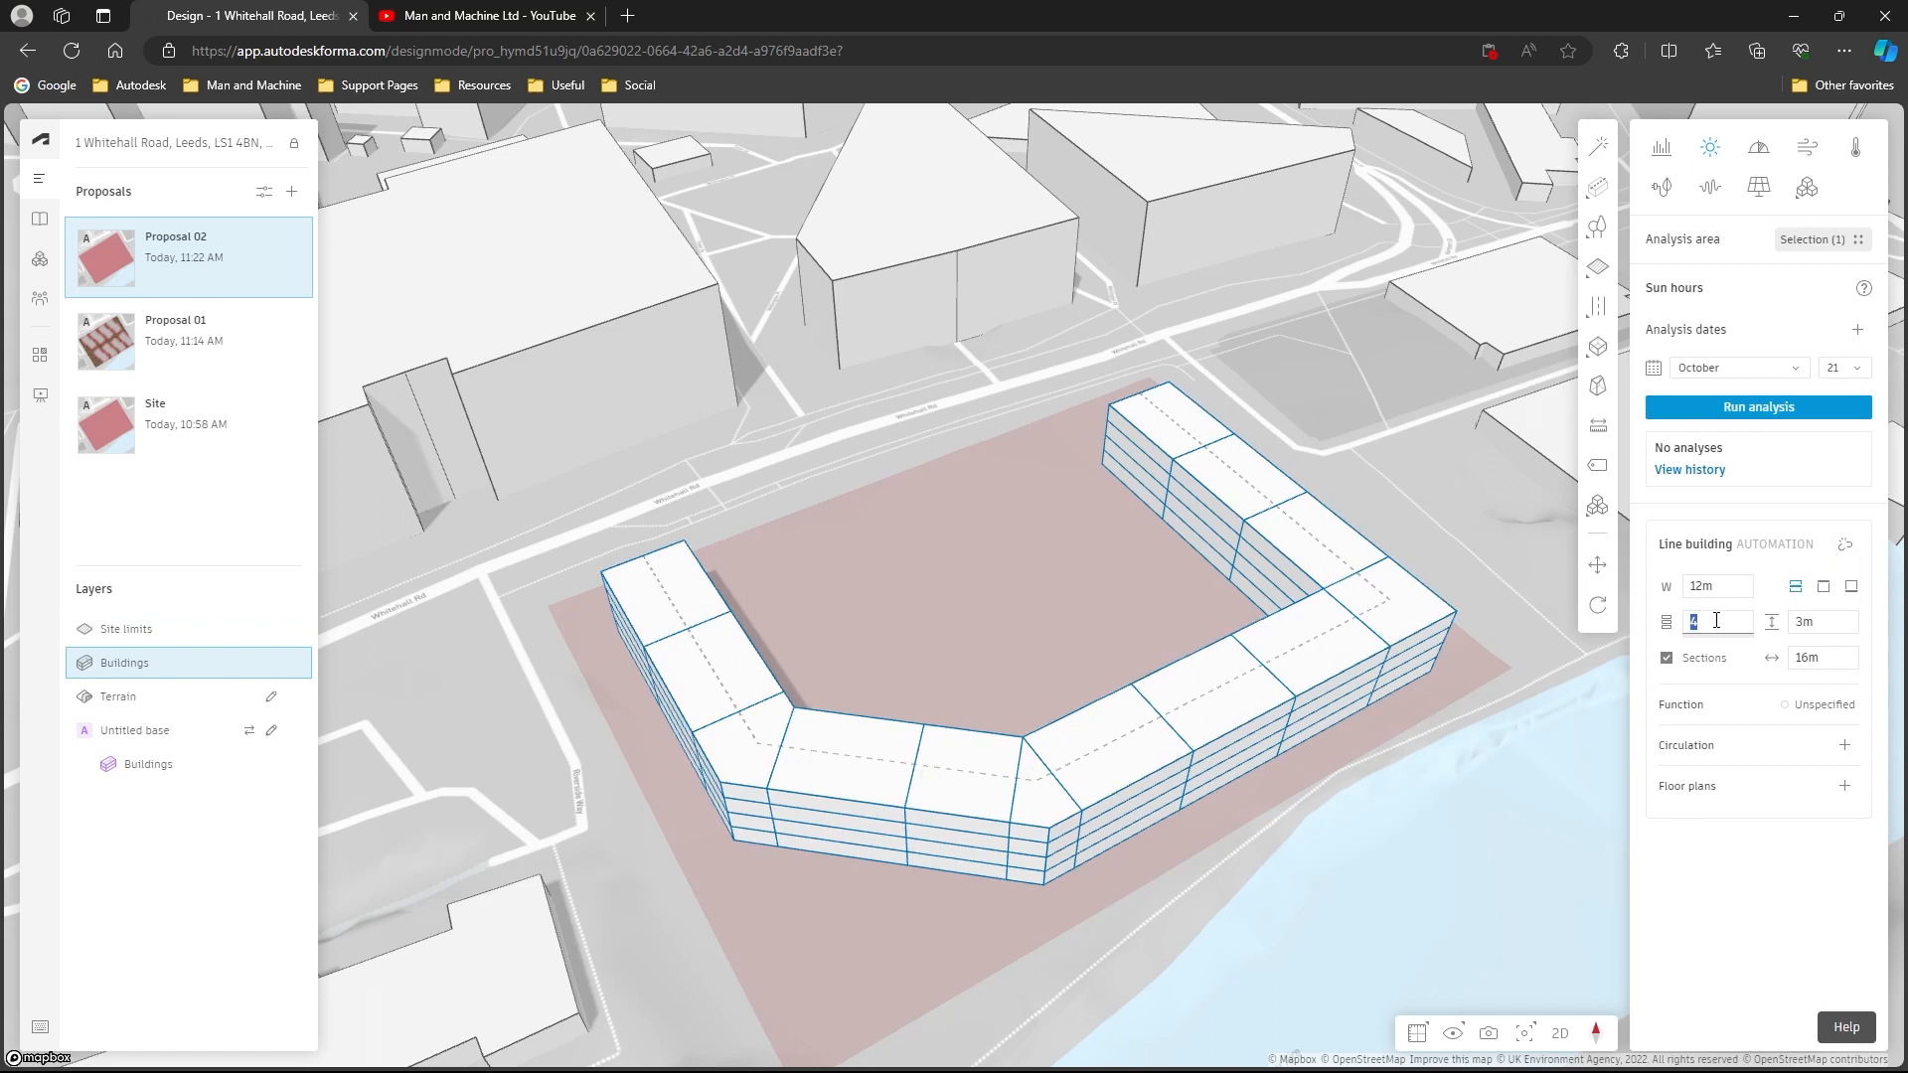
# - Try 5 floors, then set the line building to 3 floors and release it to basic buildings
pyautogui.write('5')
pyautogui.press('Return')
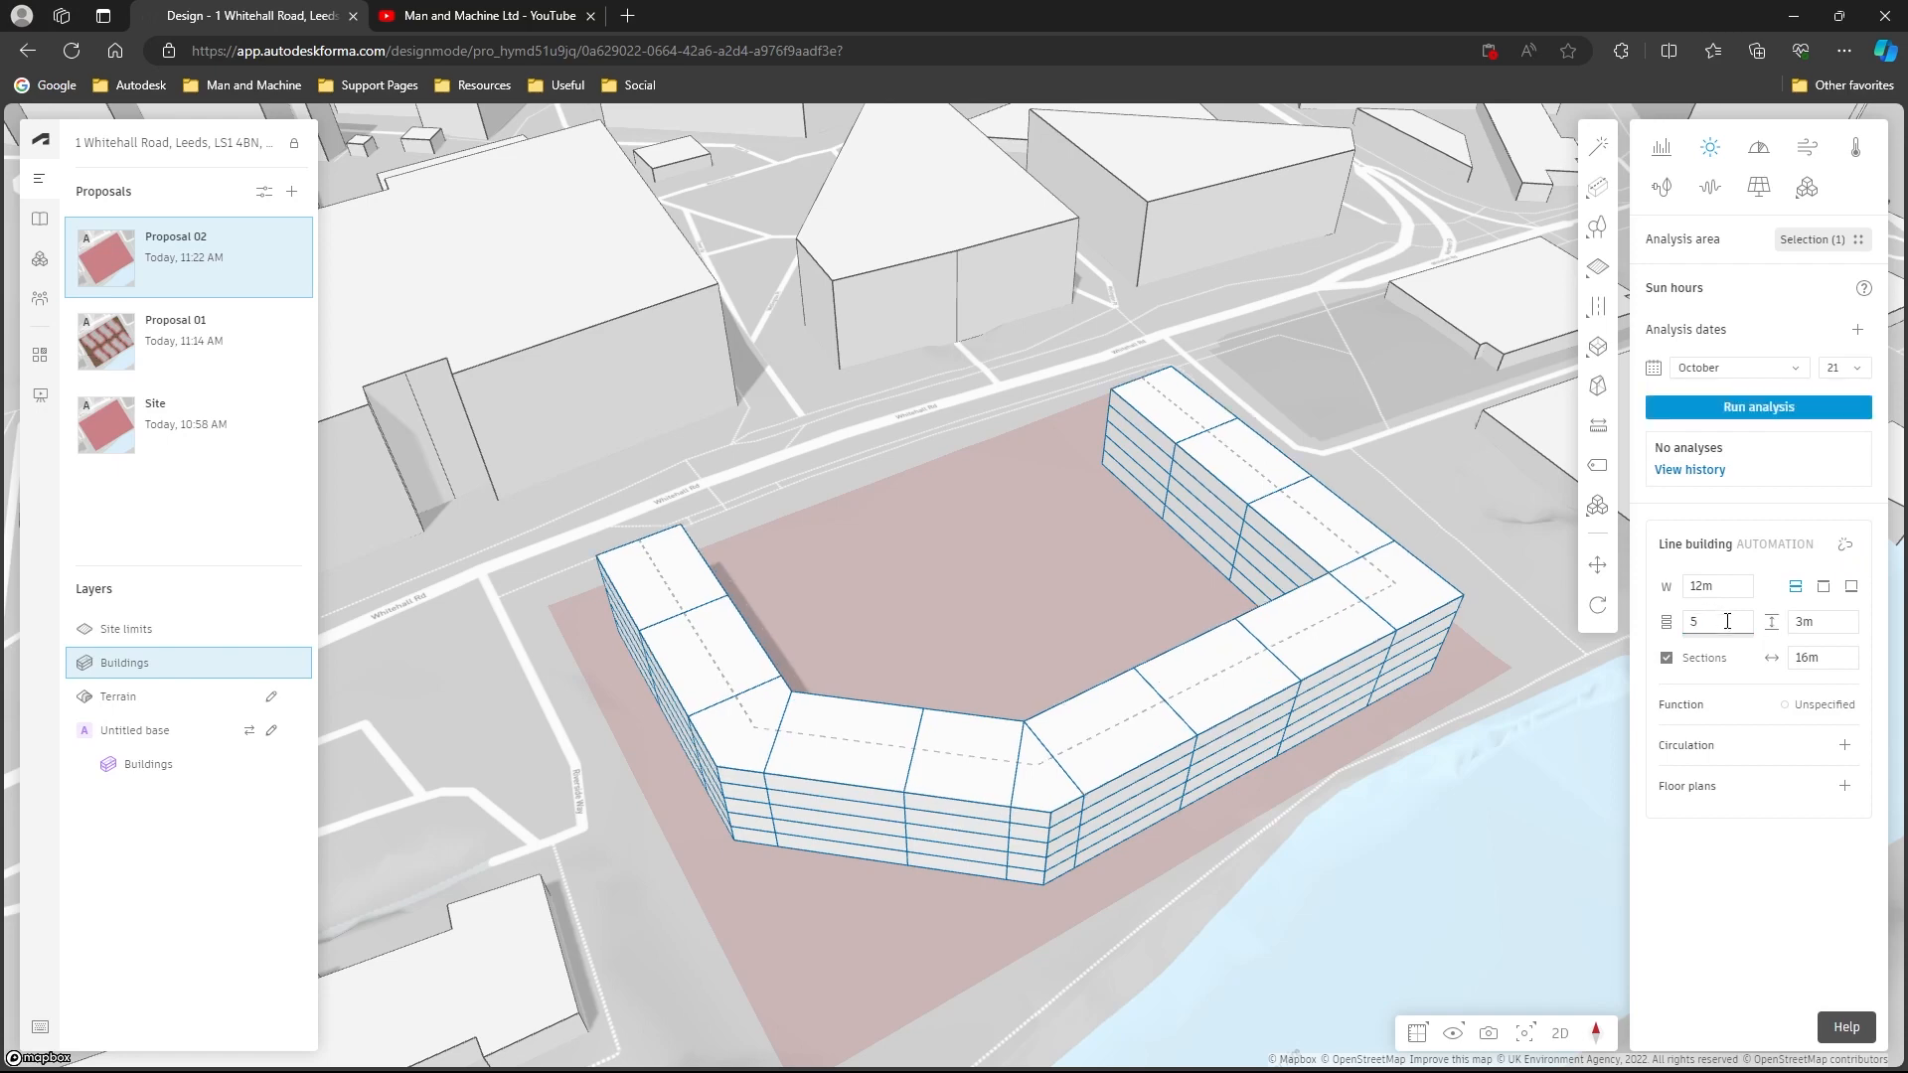
pyautogui.write('3')
pyautogui.doubleClick(1726, 623)
pyautogui.write('3')
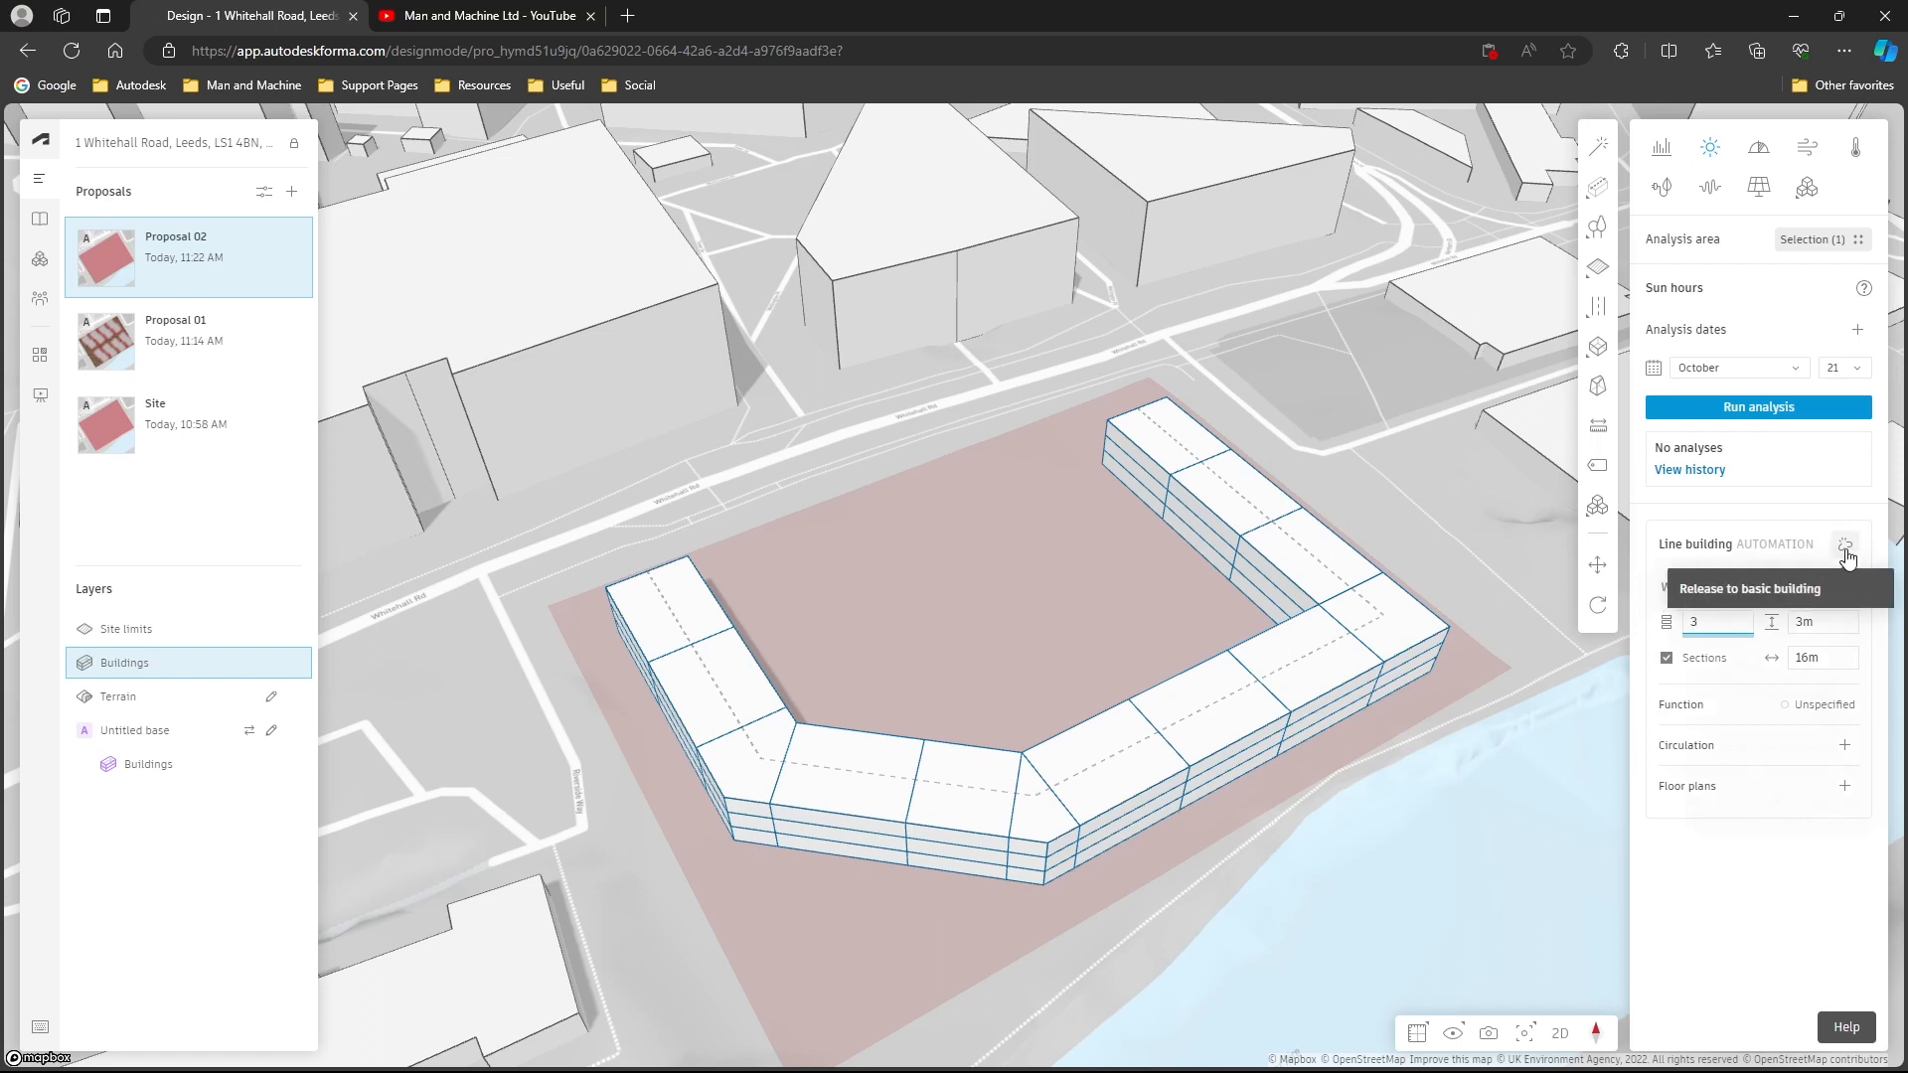
pyautogui.moveTo(1848, 559)
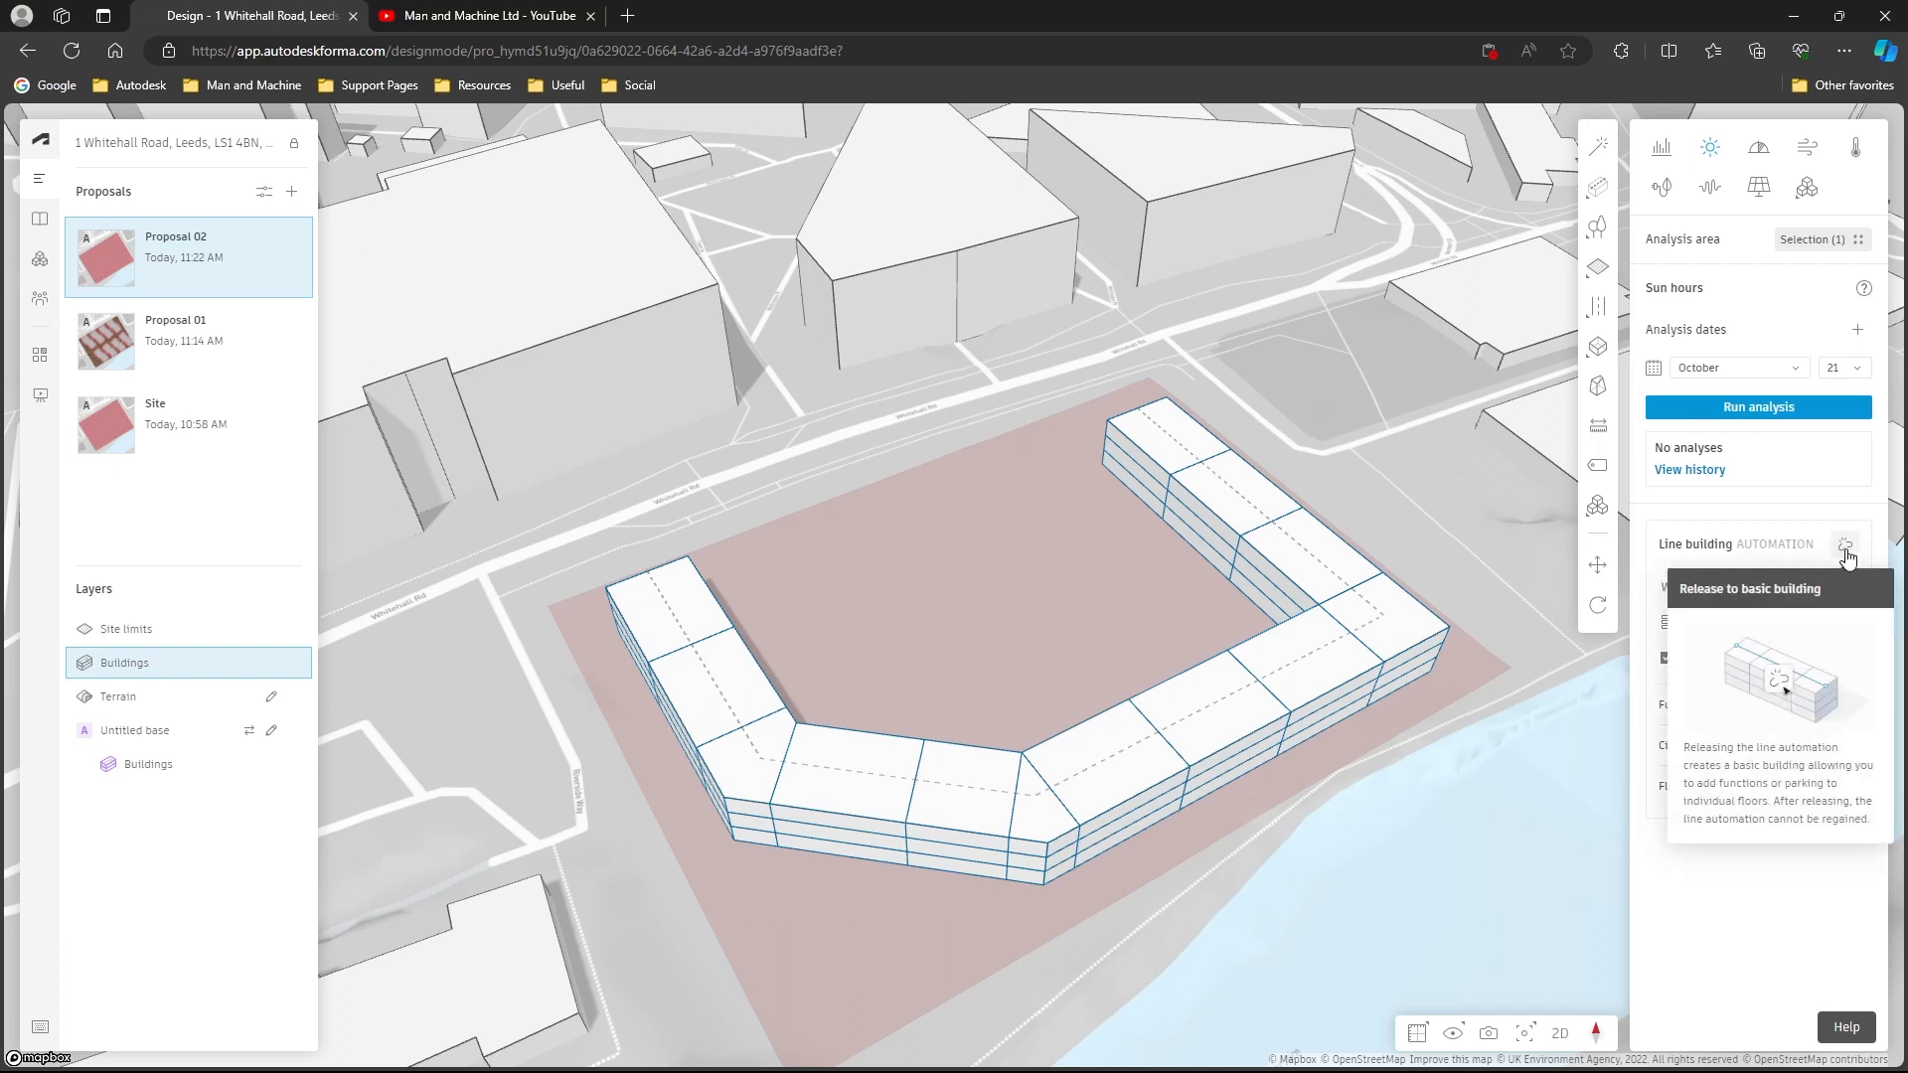
pyautogui.click(1845, 548)
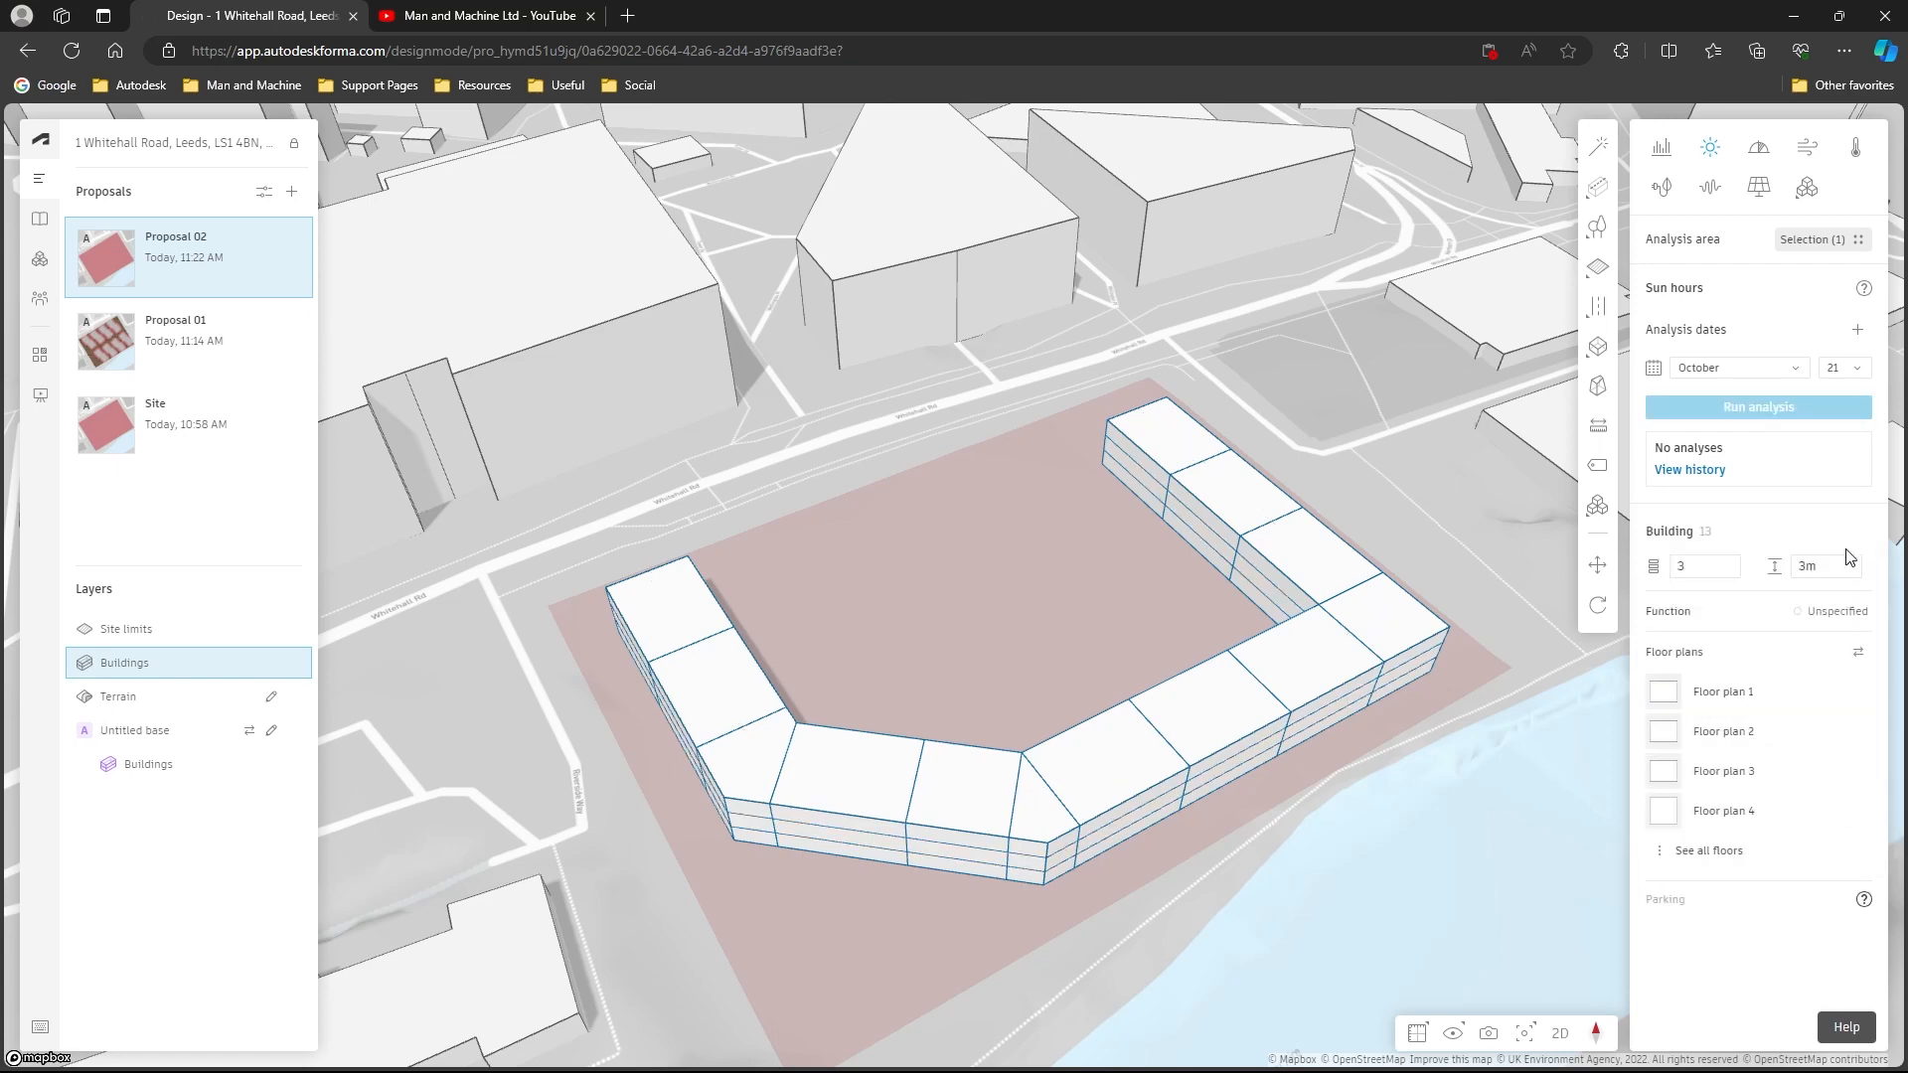
# - On the front wing, set the 16 m block to 4 floors and the adjacent 11.89 m block to 5 floors
pyautogui.click(871, 798)
pyautogui.click(942, 810)
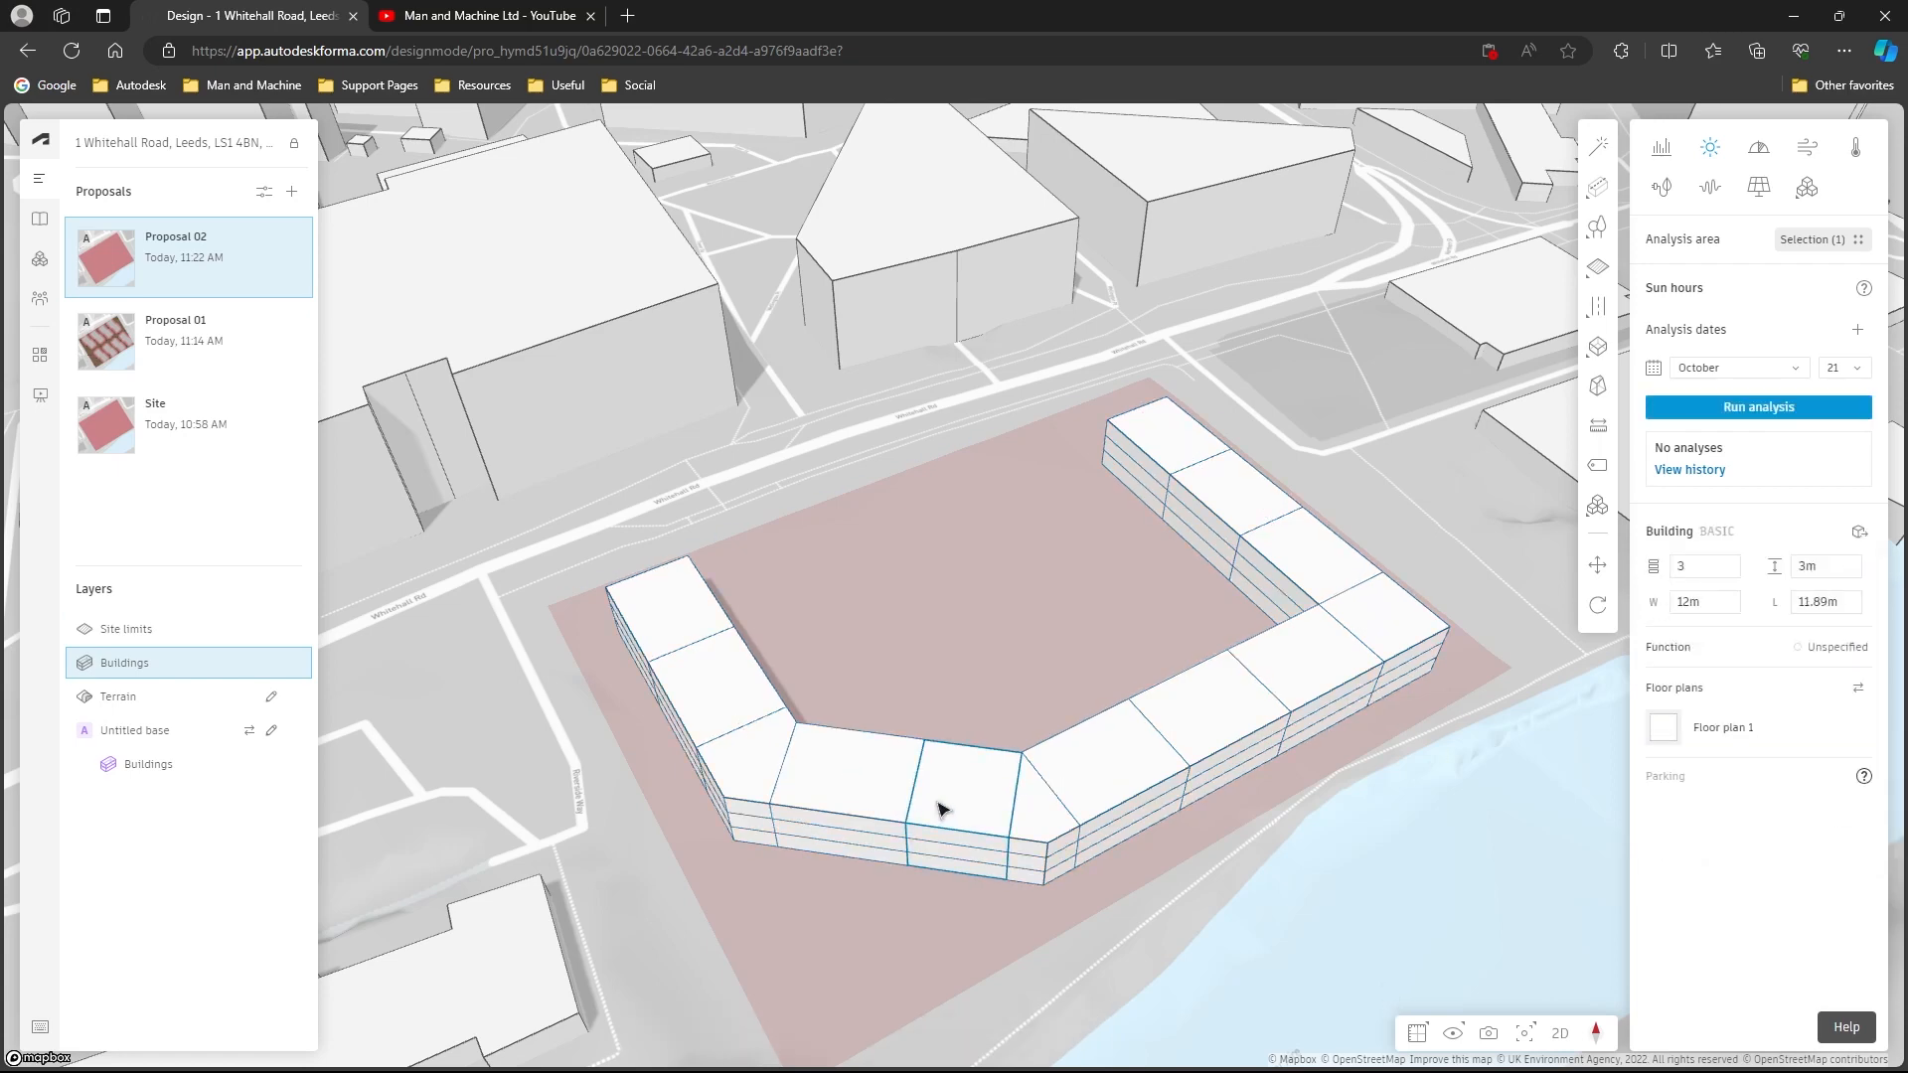
pyautogui.click(861, 803)
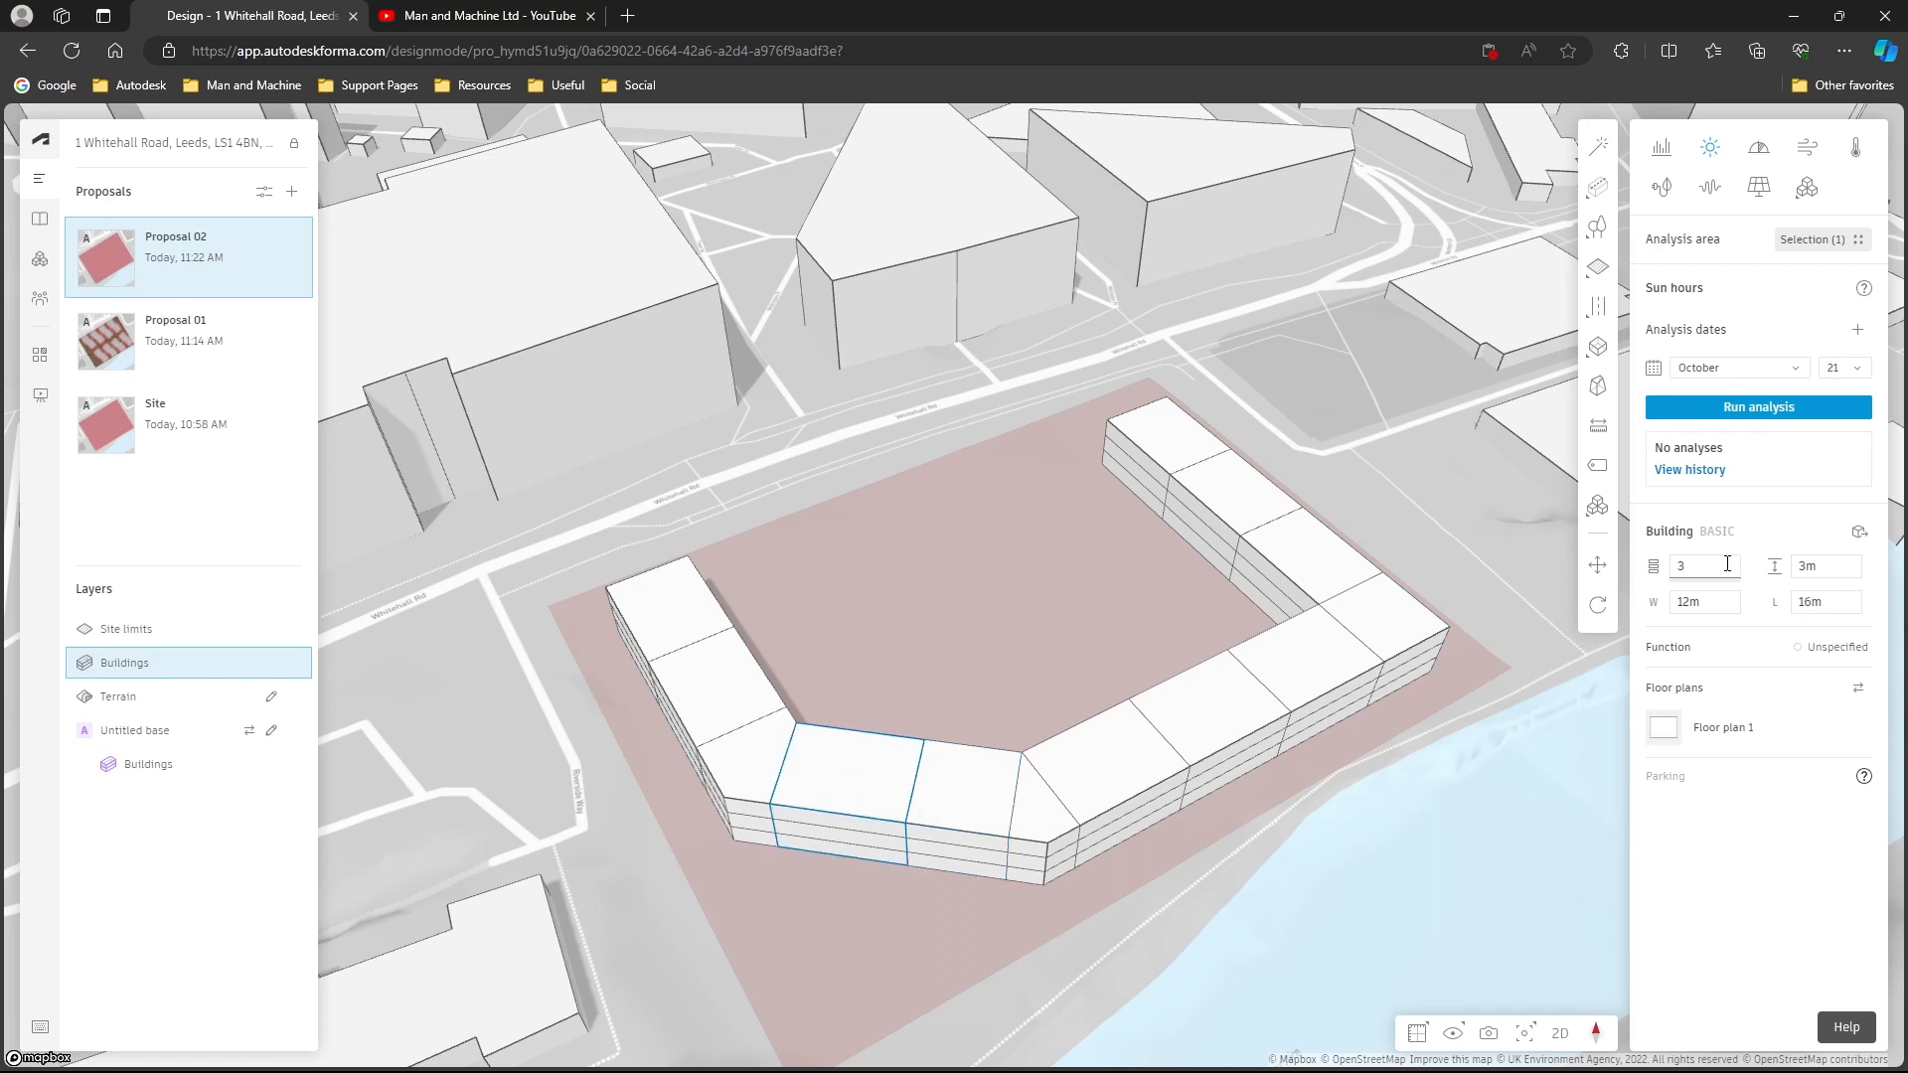
pyautogui.press('Return')
pyautogui.click(930, 780)
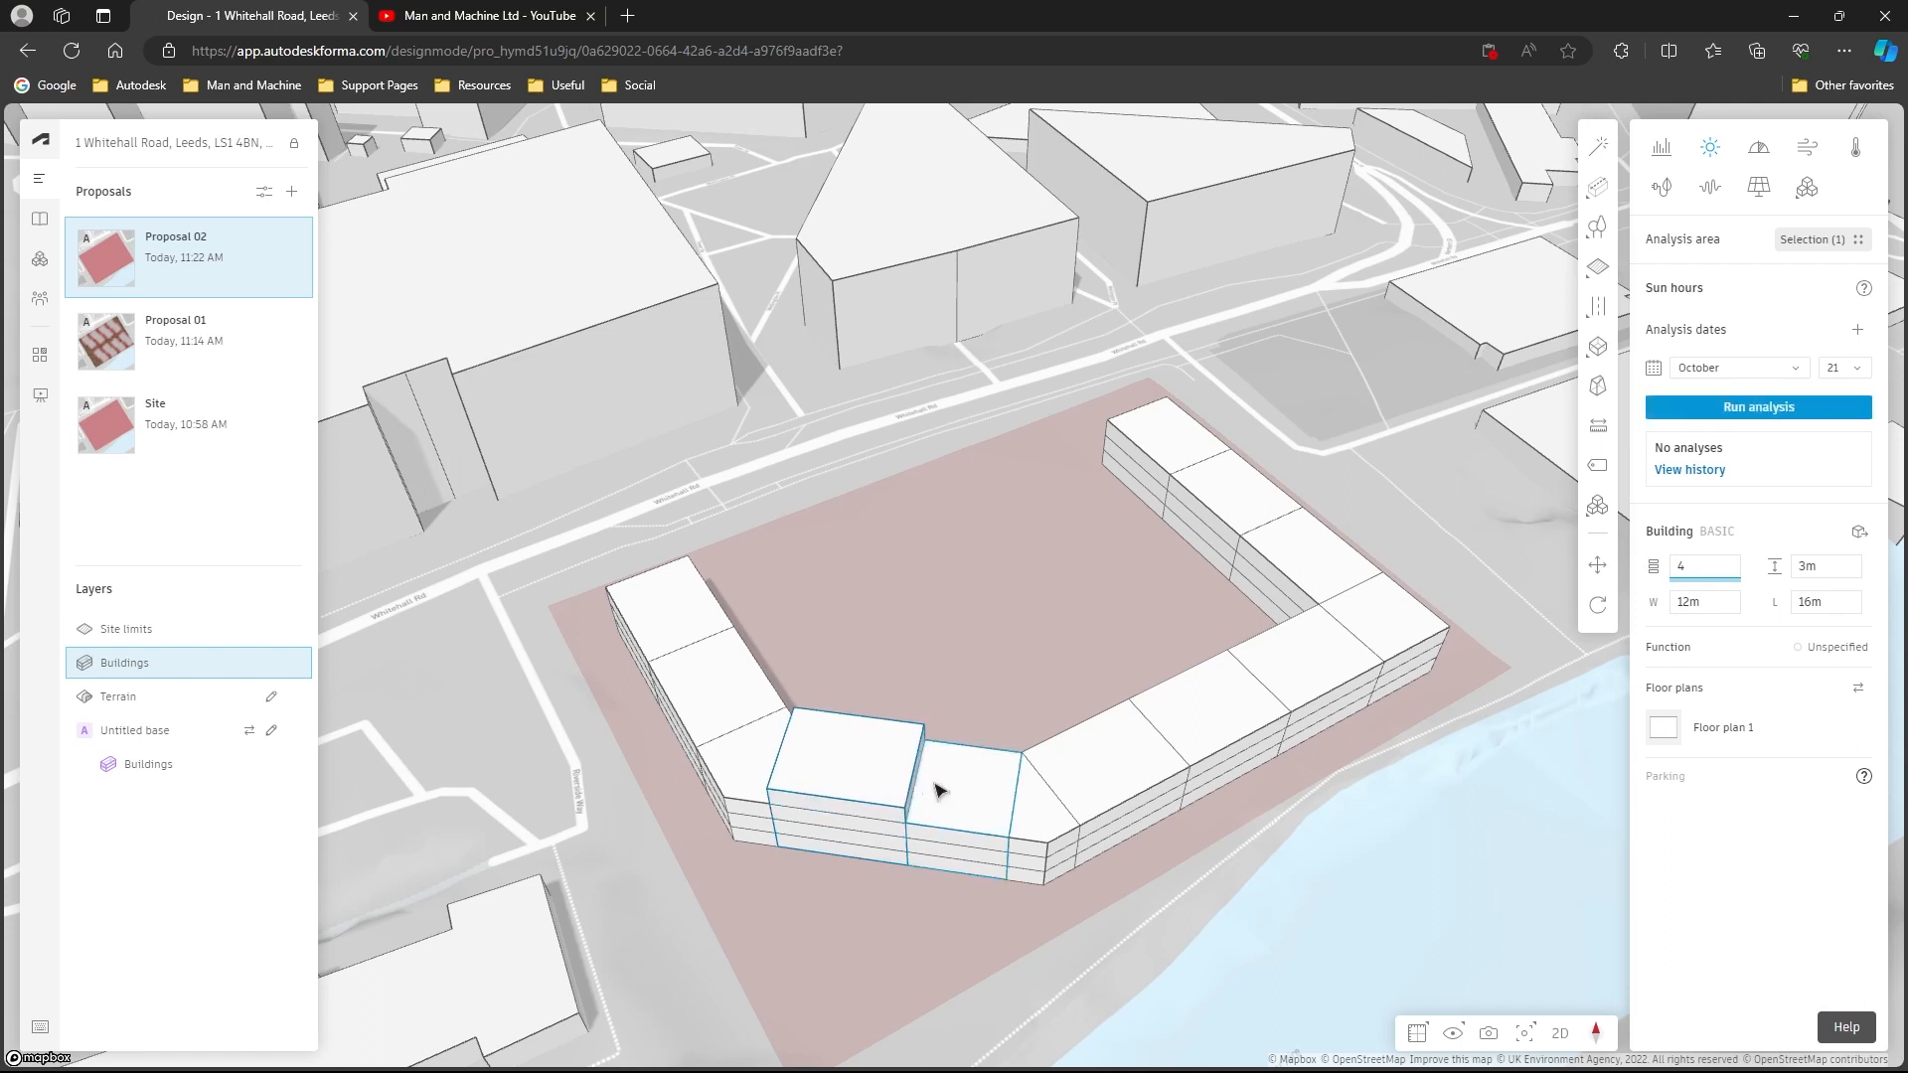
pyautogui.doubleClick(1722, 565)
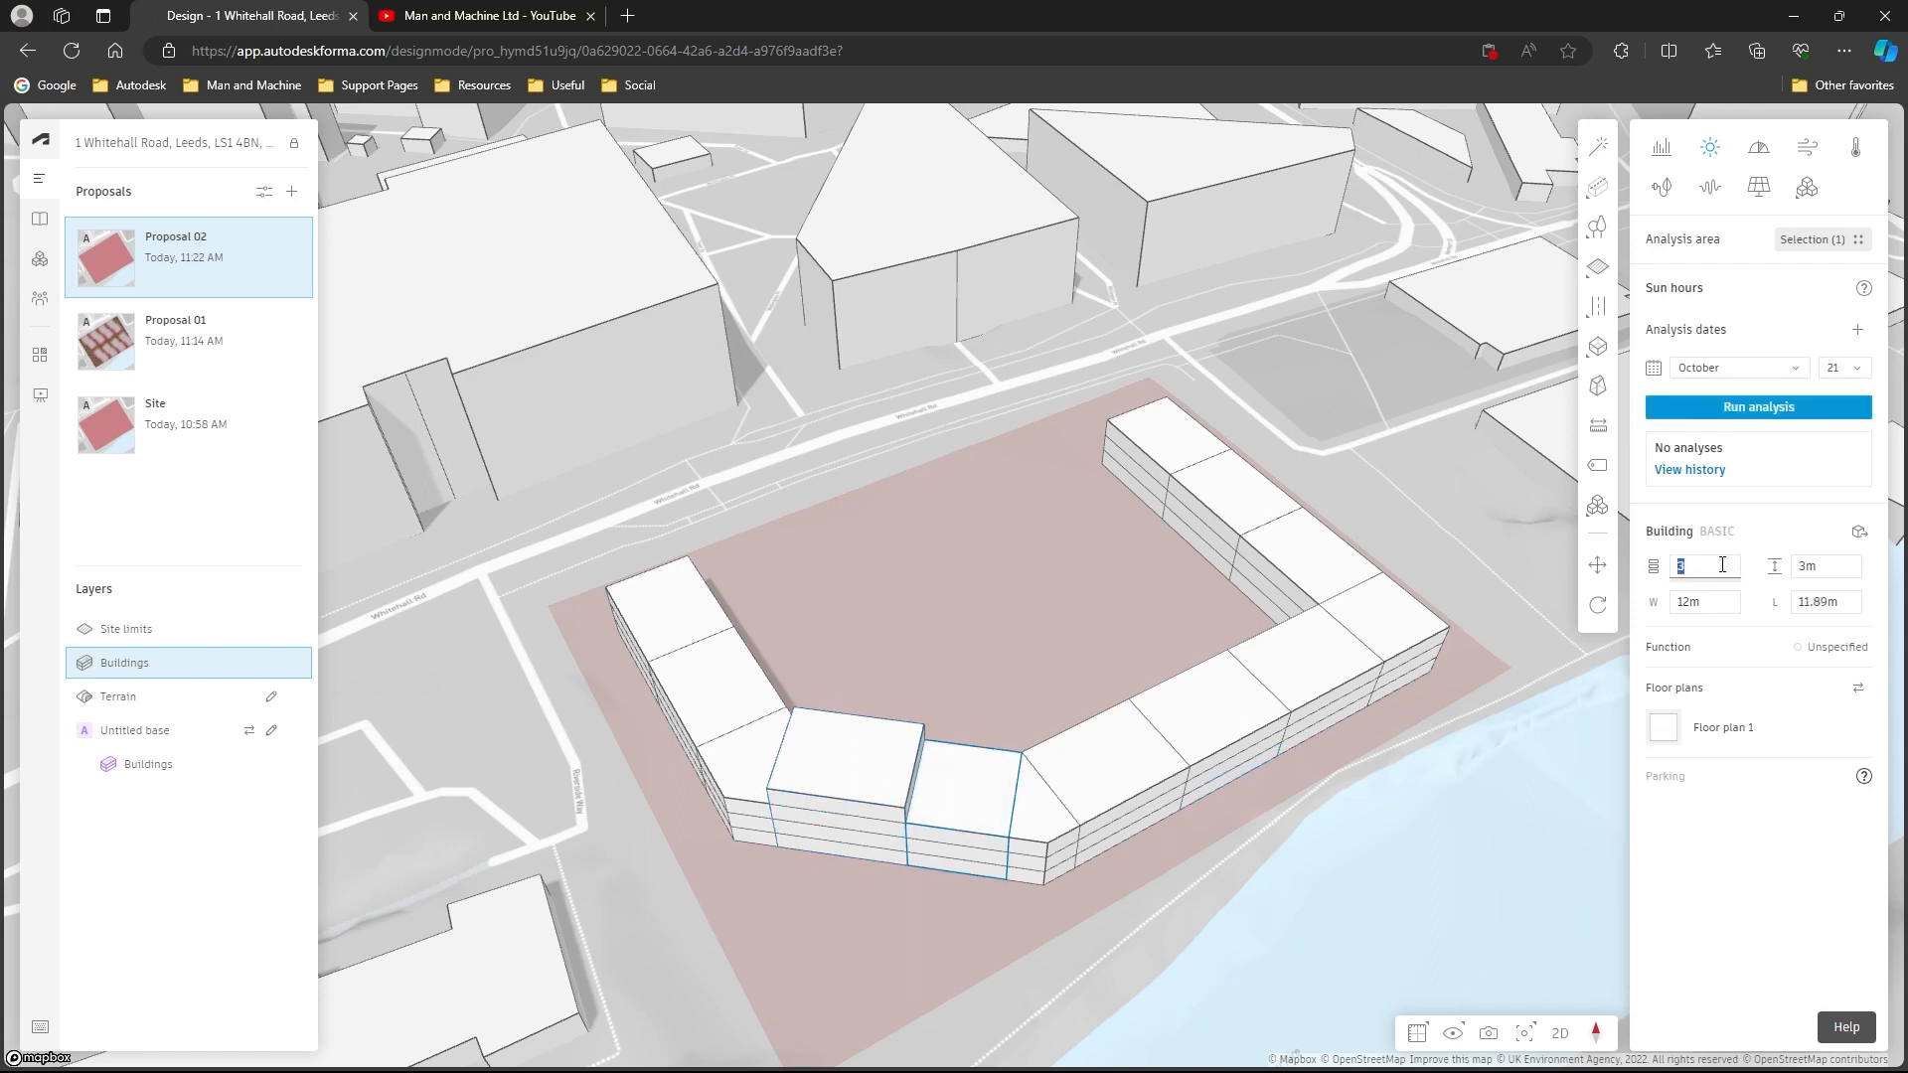
pyautogui.write('4')
pyautogui.press('Return')
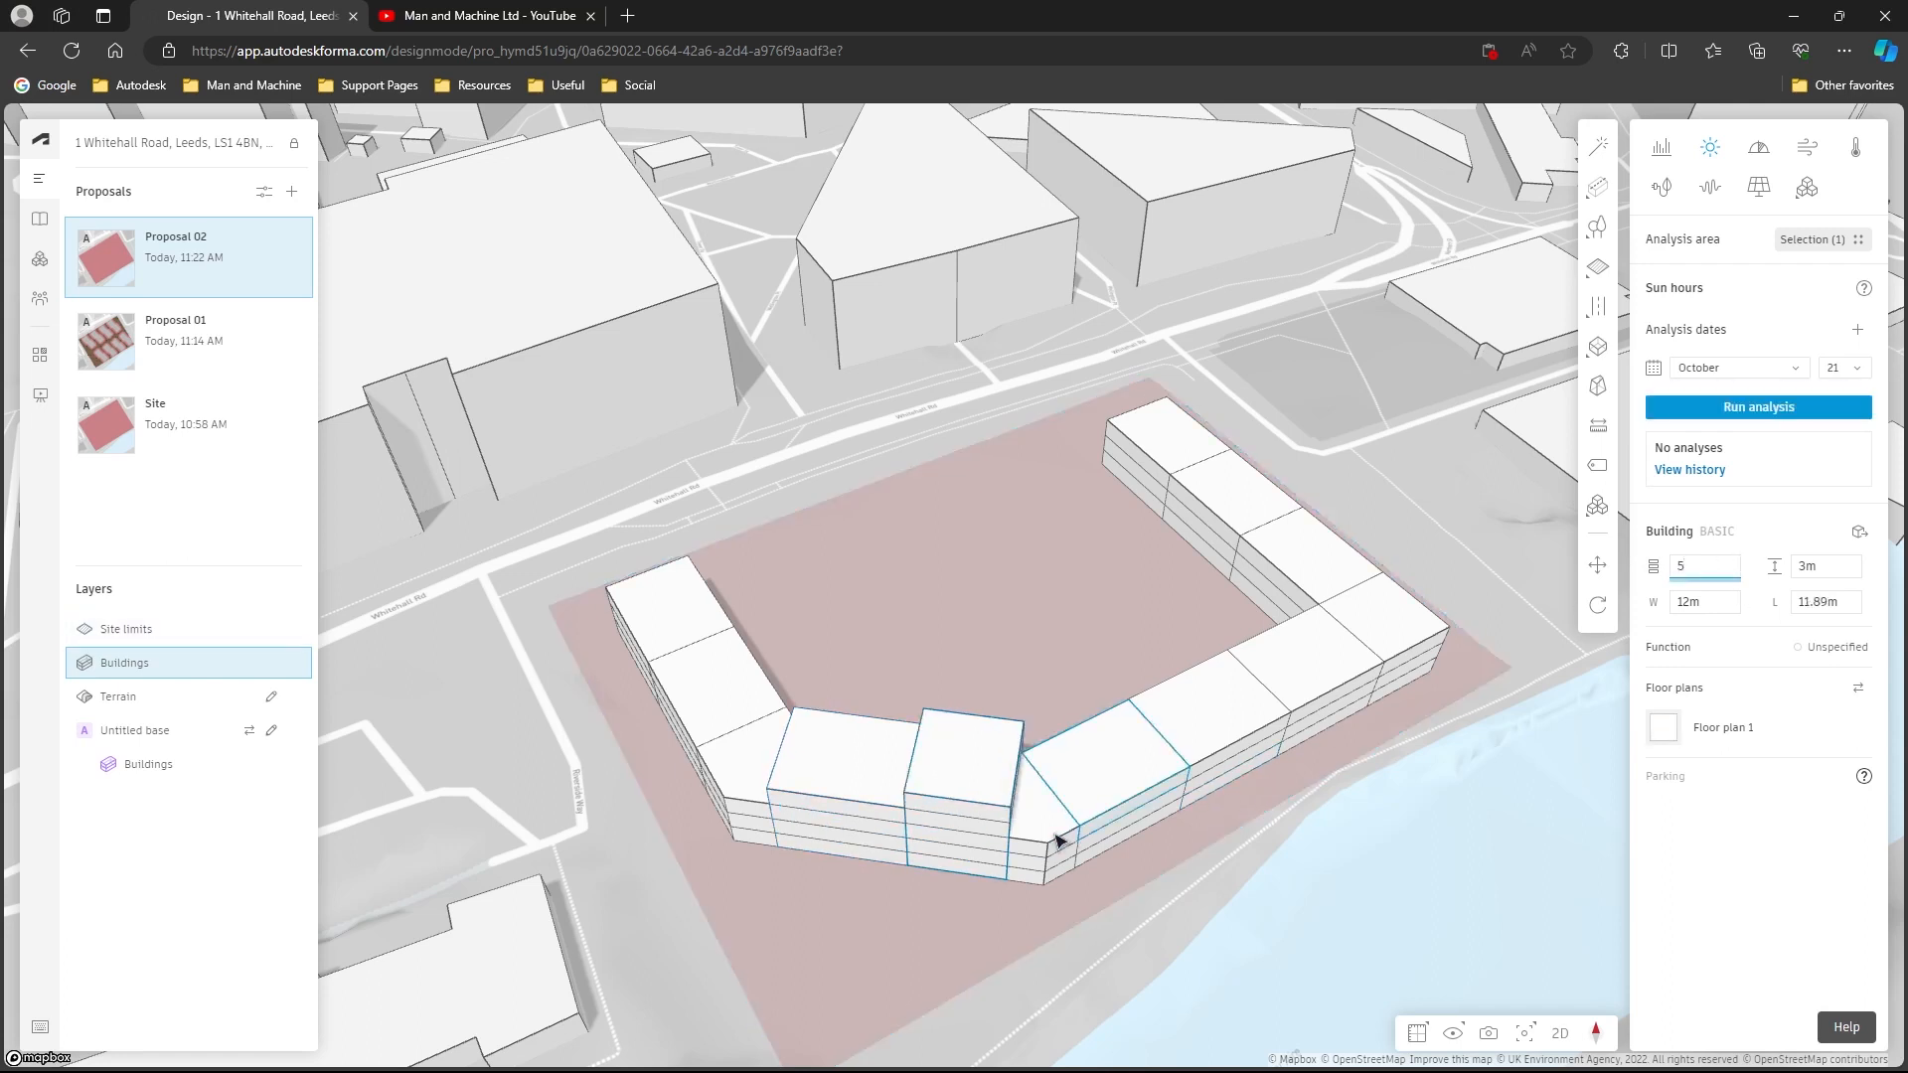
# - Set the wedge-shaped corner block to 5 floors and raise the 16 m block beside it to 6 floors
pyautogui.click(1056, 835)
pyautogui.click(1093, 777)
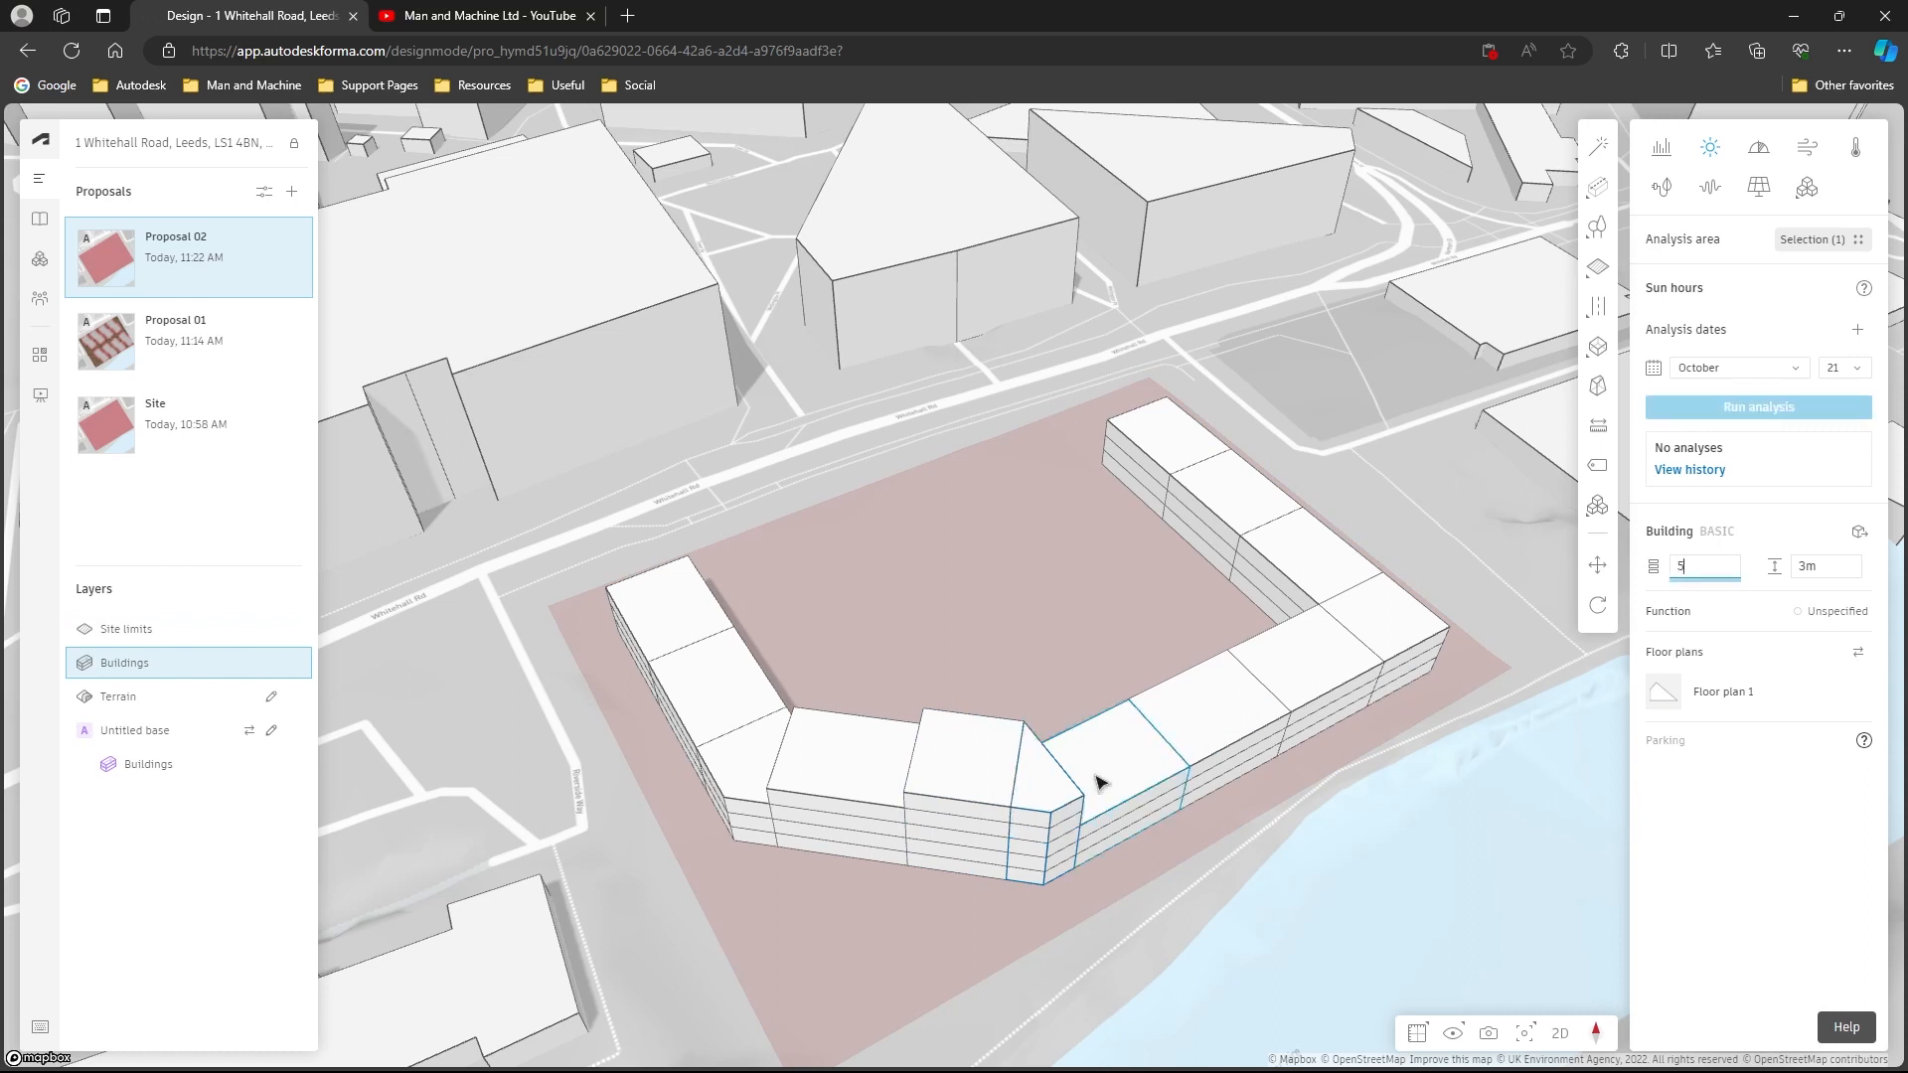
pyautogui.moveTo(1107, 759); pyautogui.dragTo(1114, 716)
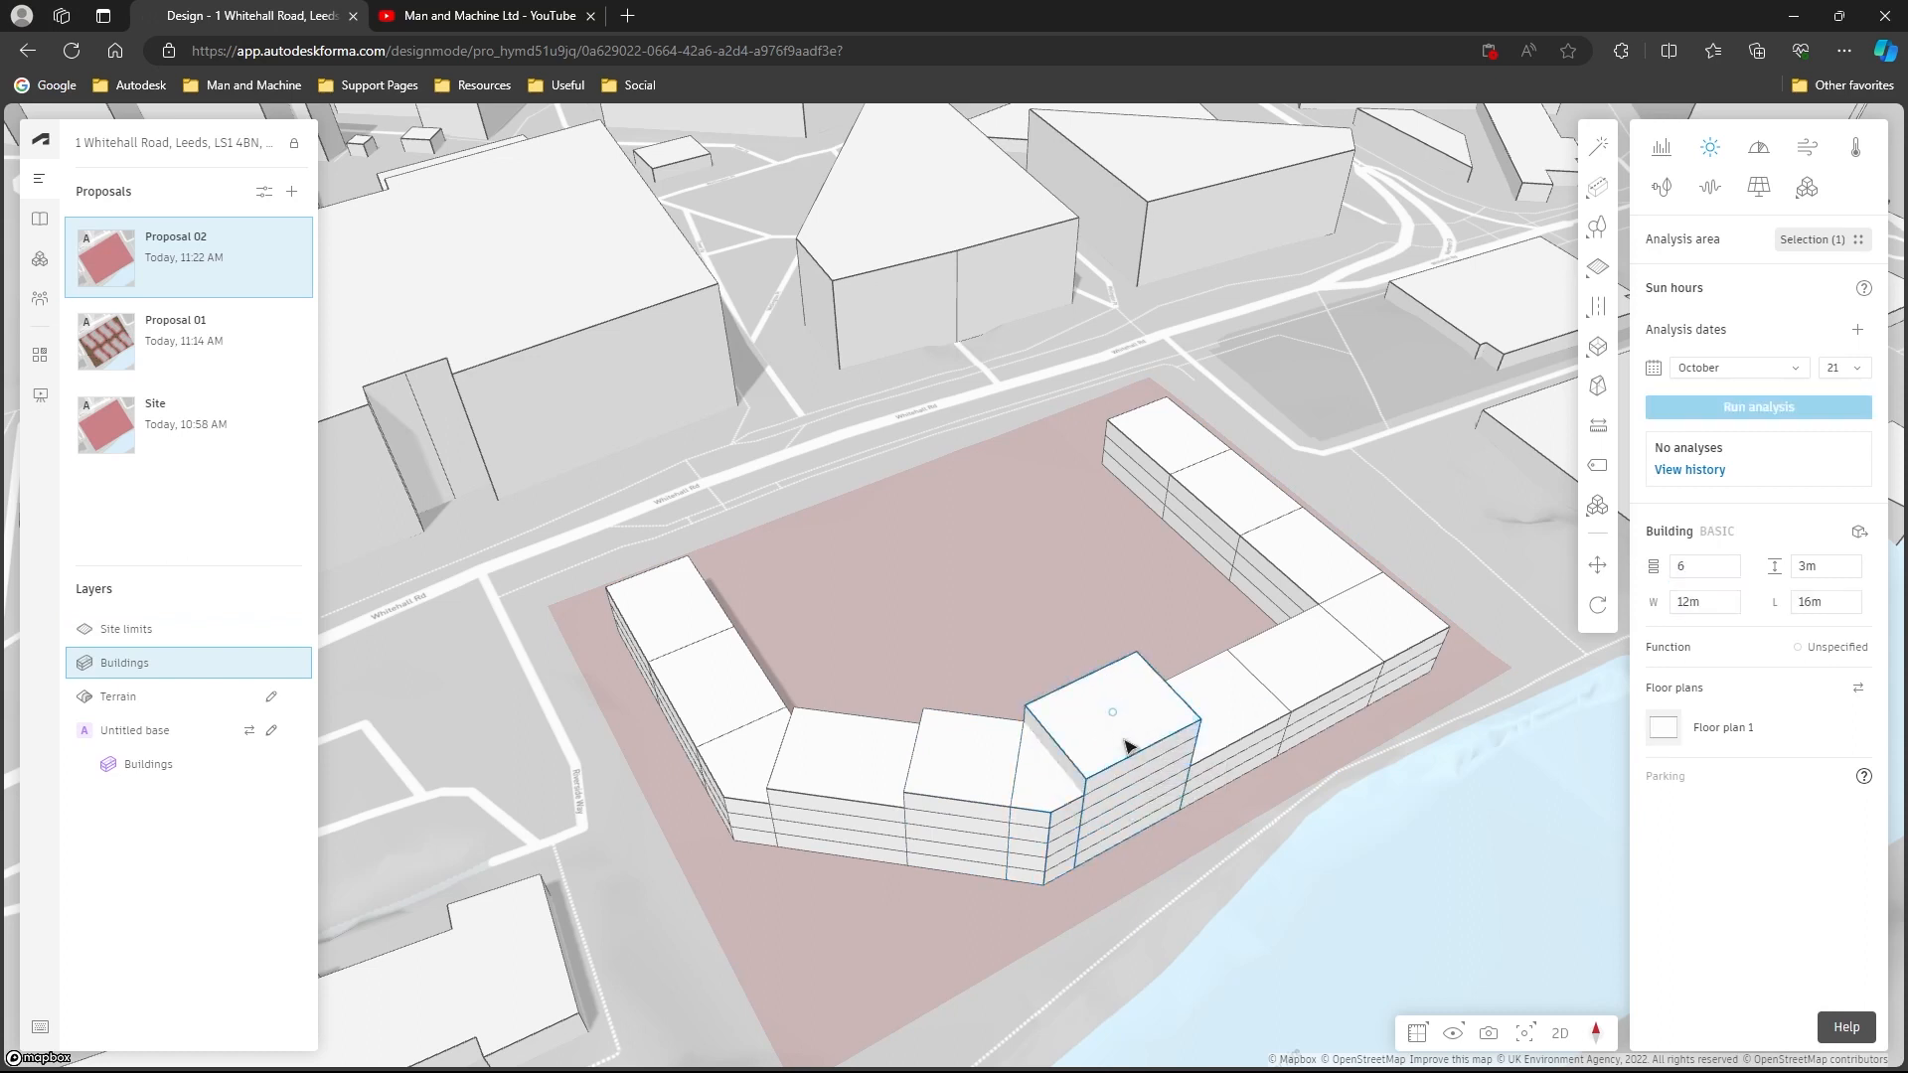
# - Set the next two blocks along the river-facing wing to 5 and 4 floors, and clear the selection
pyautogui.doubleClick(1719, 563)
pyautogui.write('3')
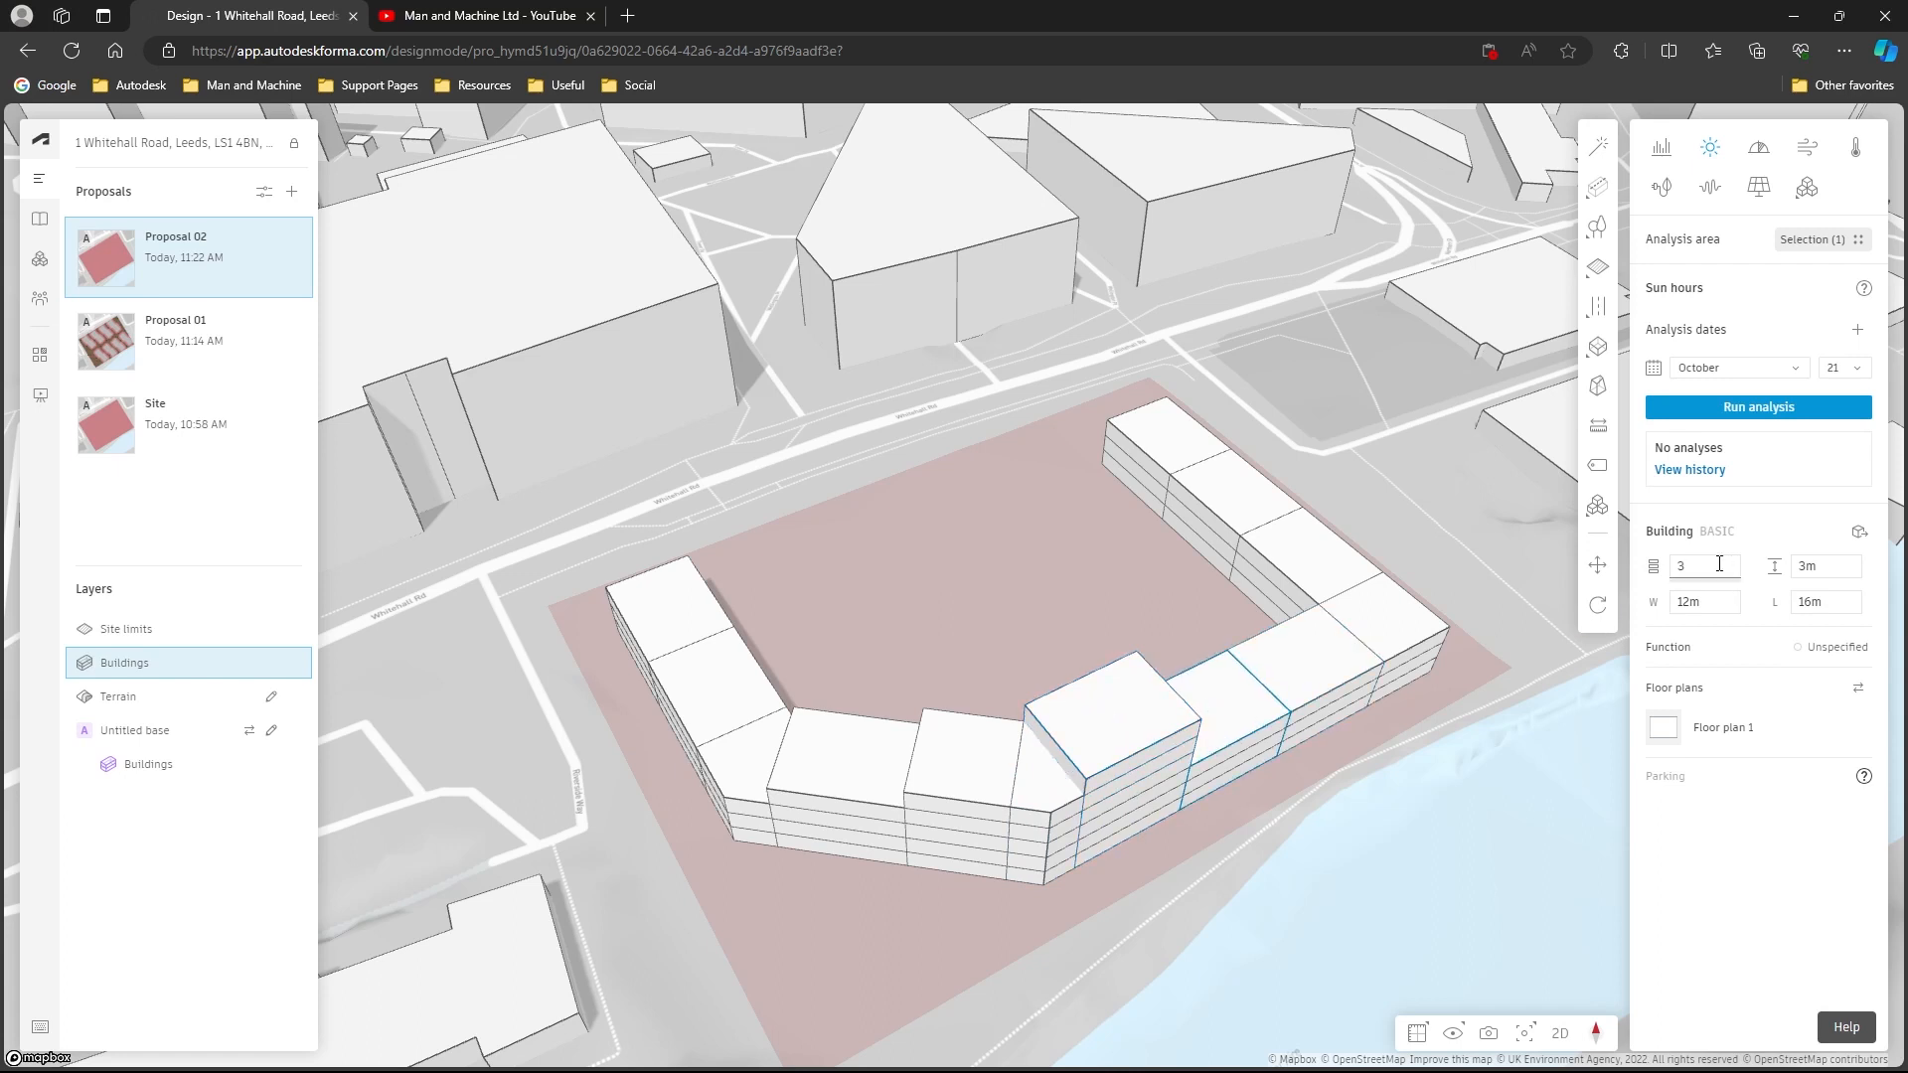
pyautogui.press('Return')
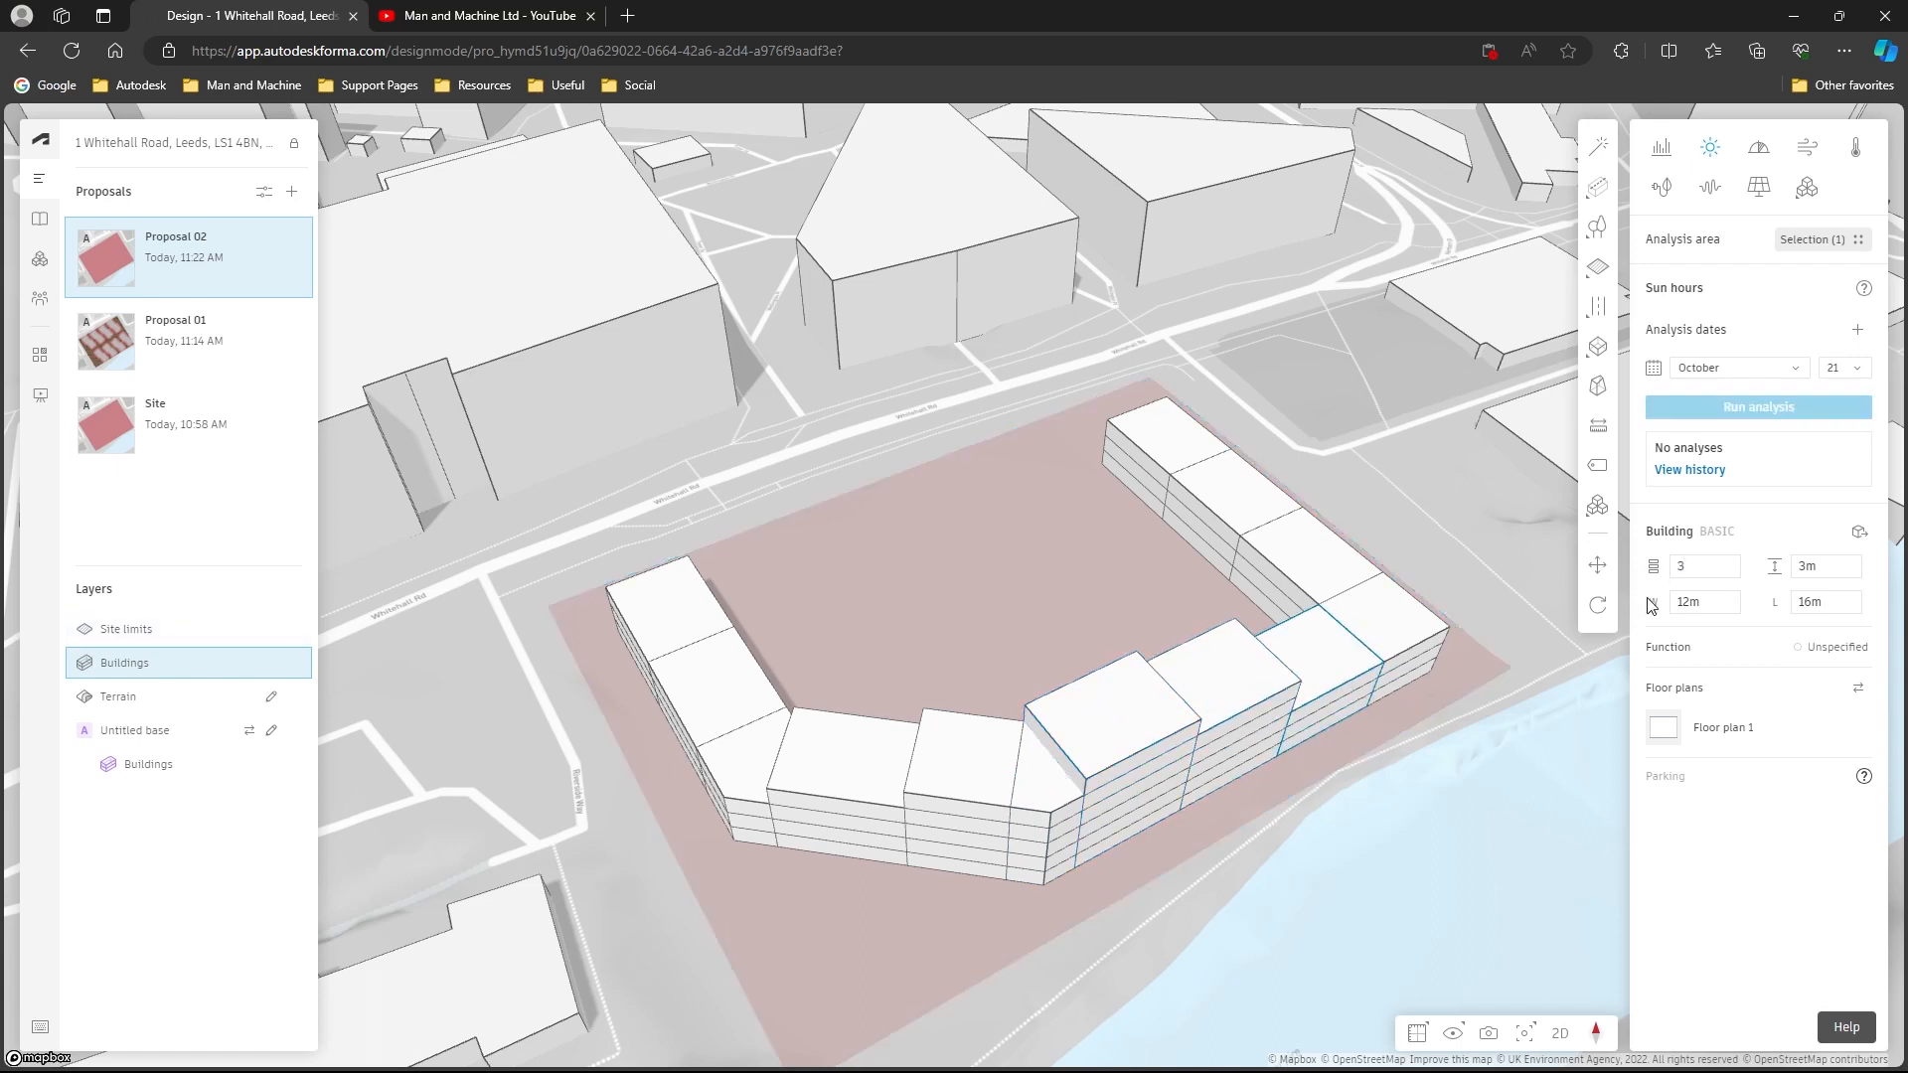
pyautogui.press('Return')
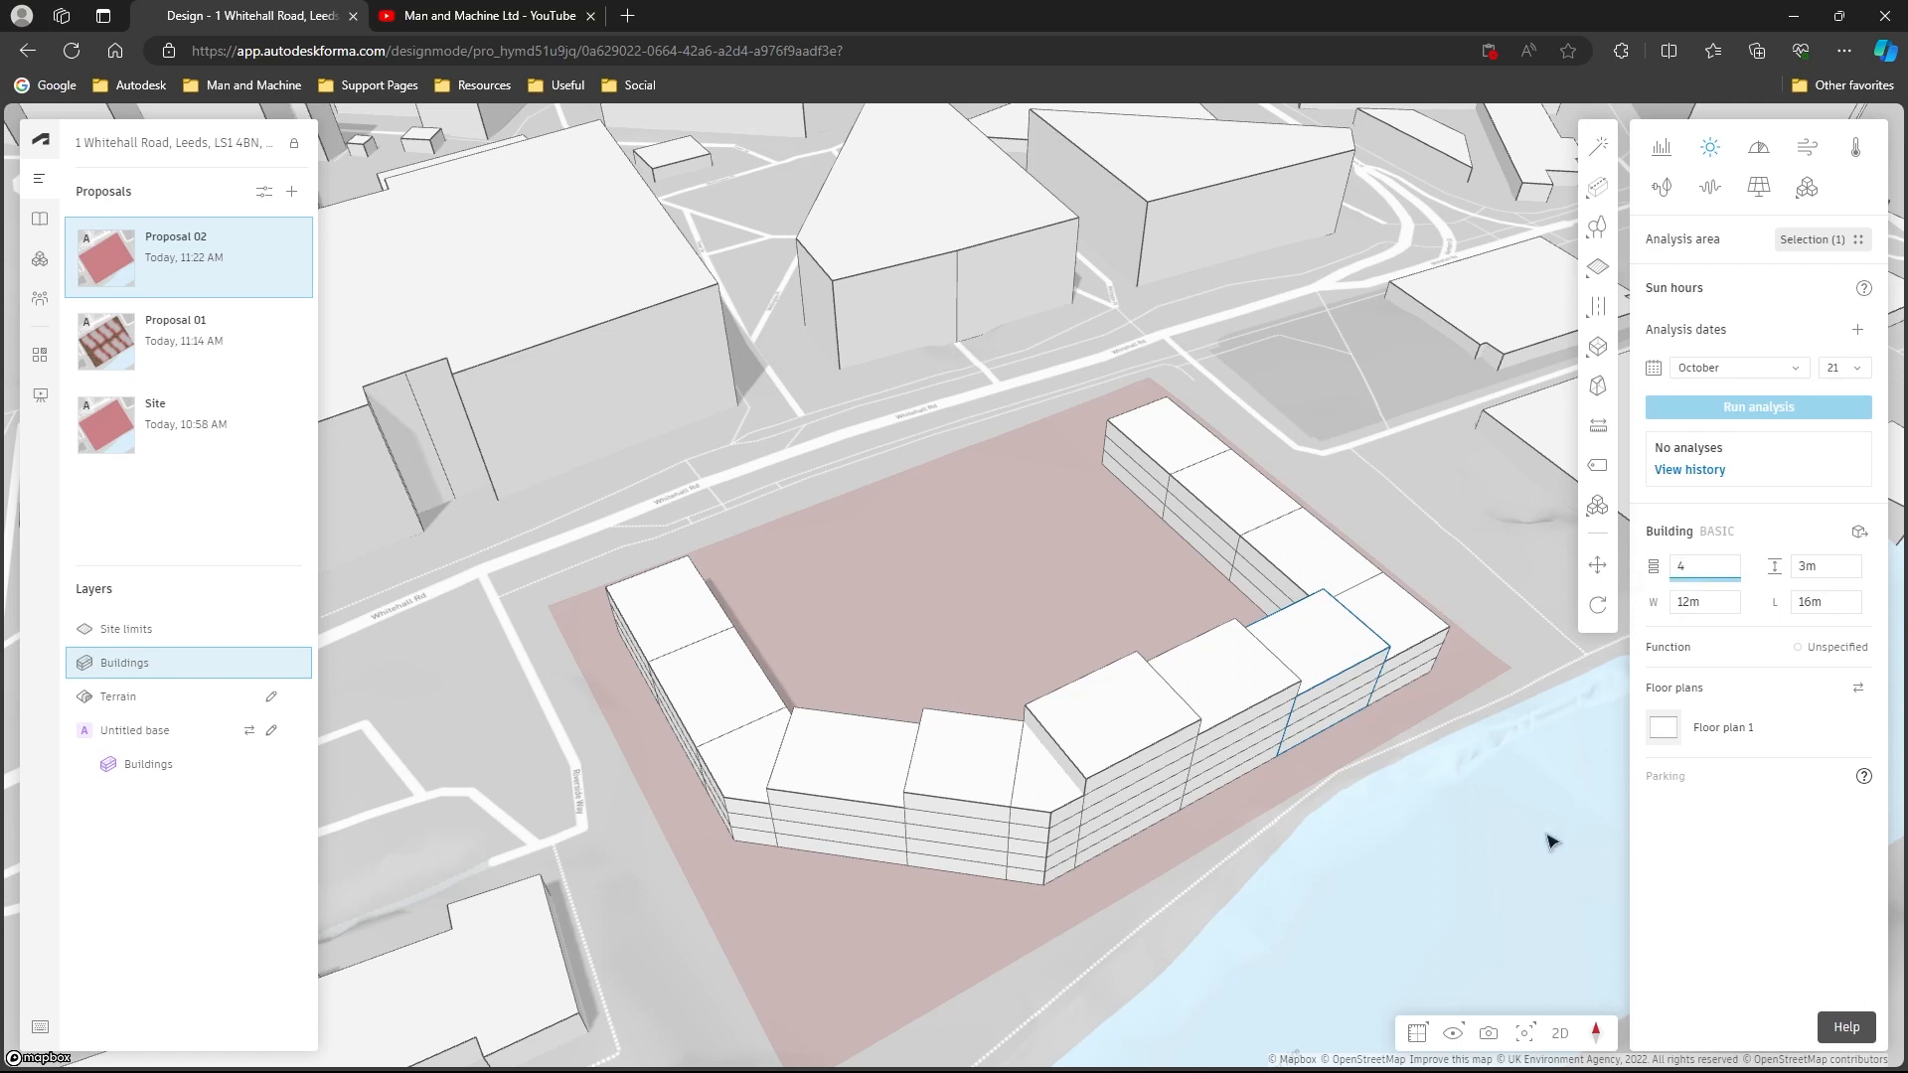
pyautogui.click(1550, 842)
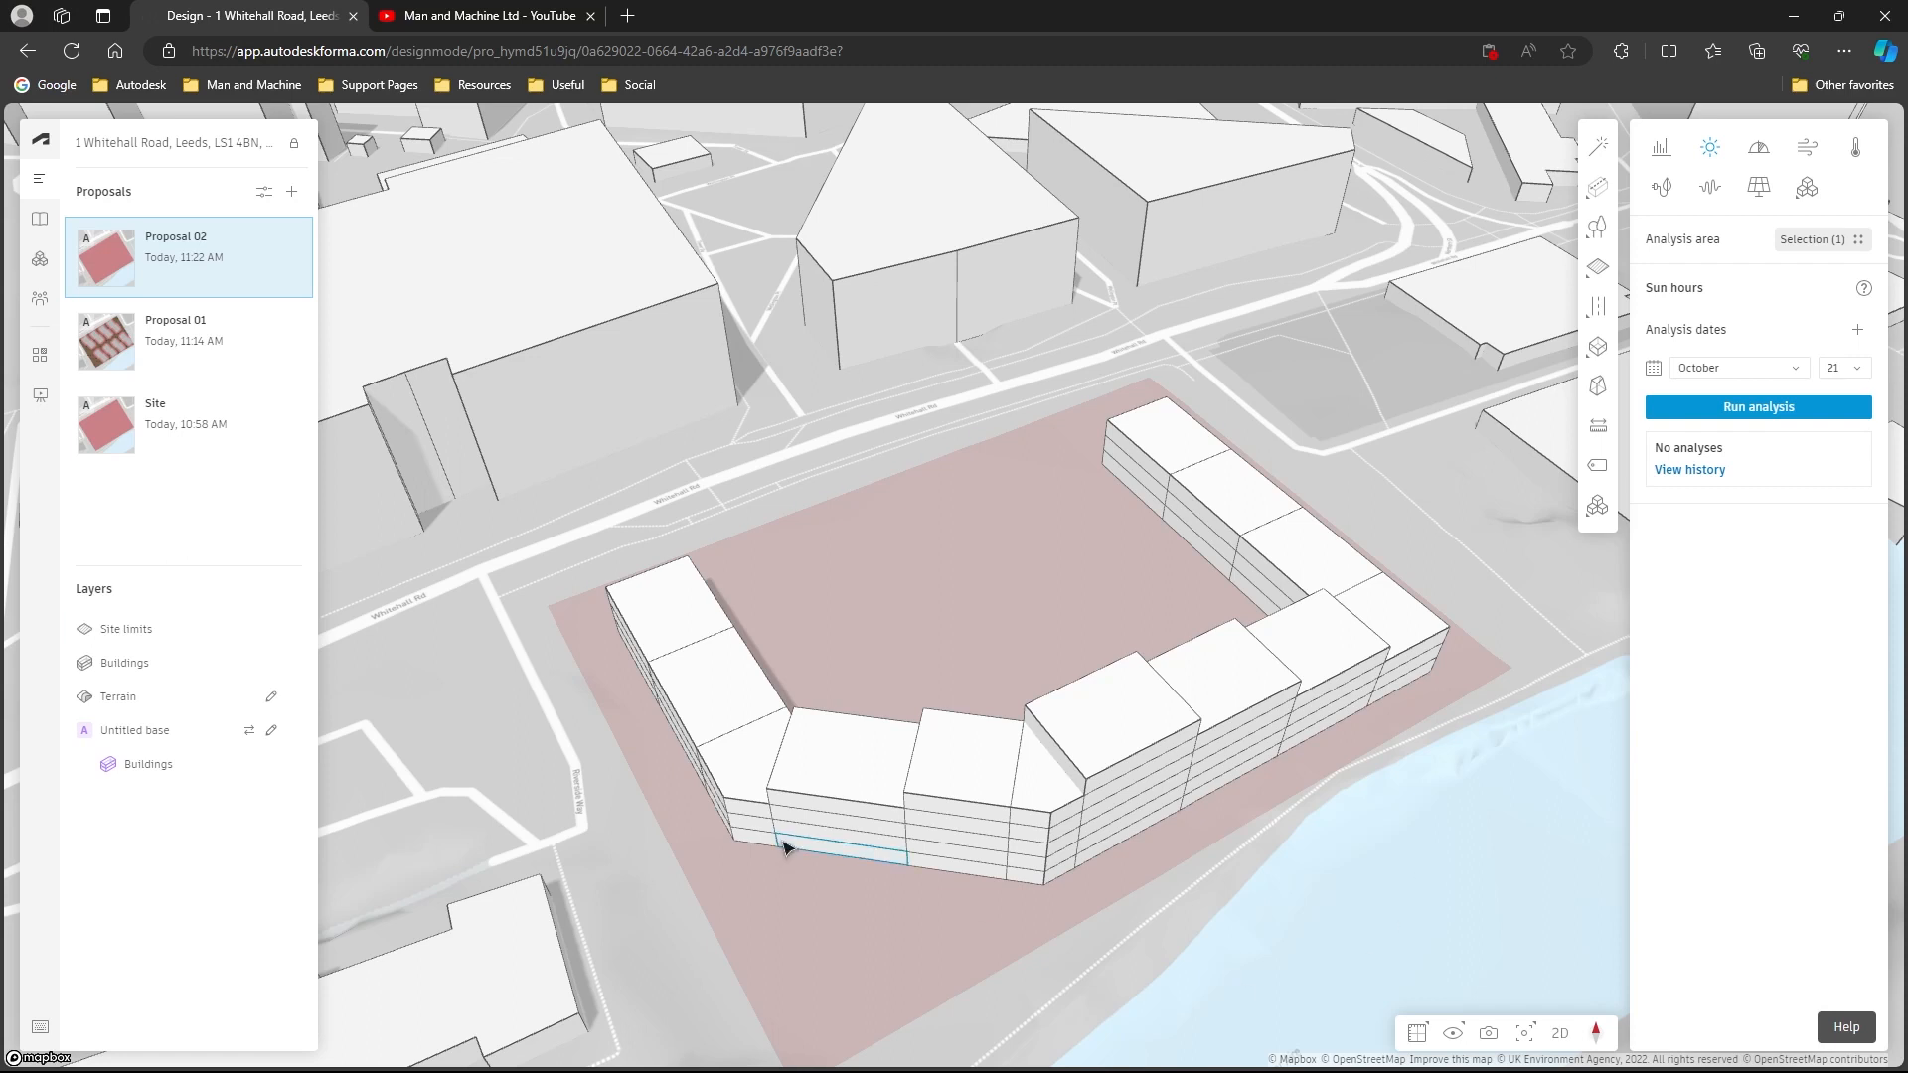
# - In the far wing's 16 m block floor plan, draw a 16 m wall 4 m from the lower edge and split that strip into two 8 m rooms
pyautogui.click(1254, 505)
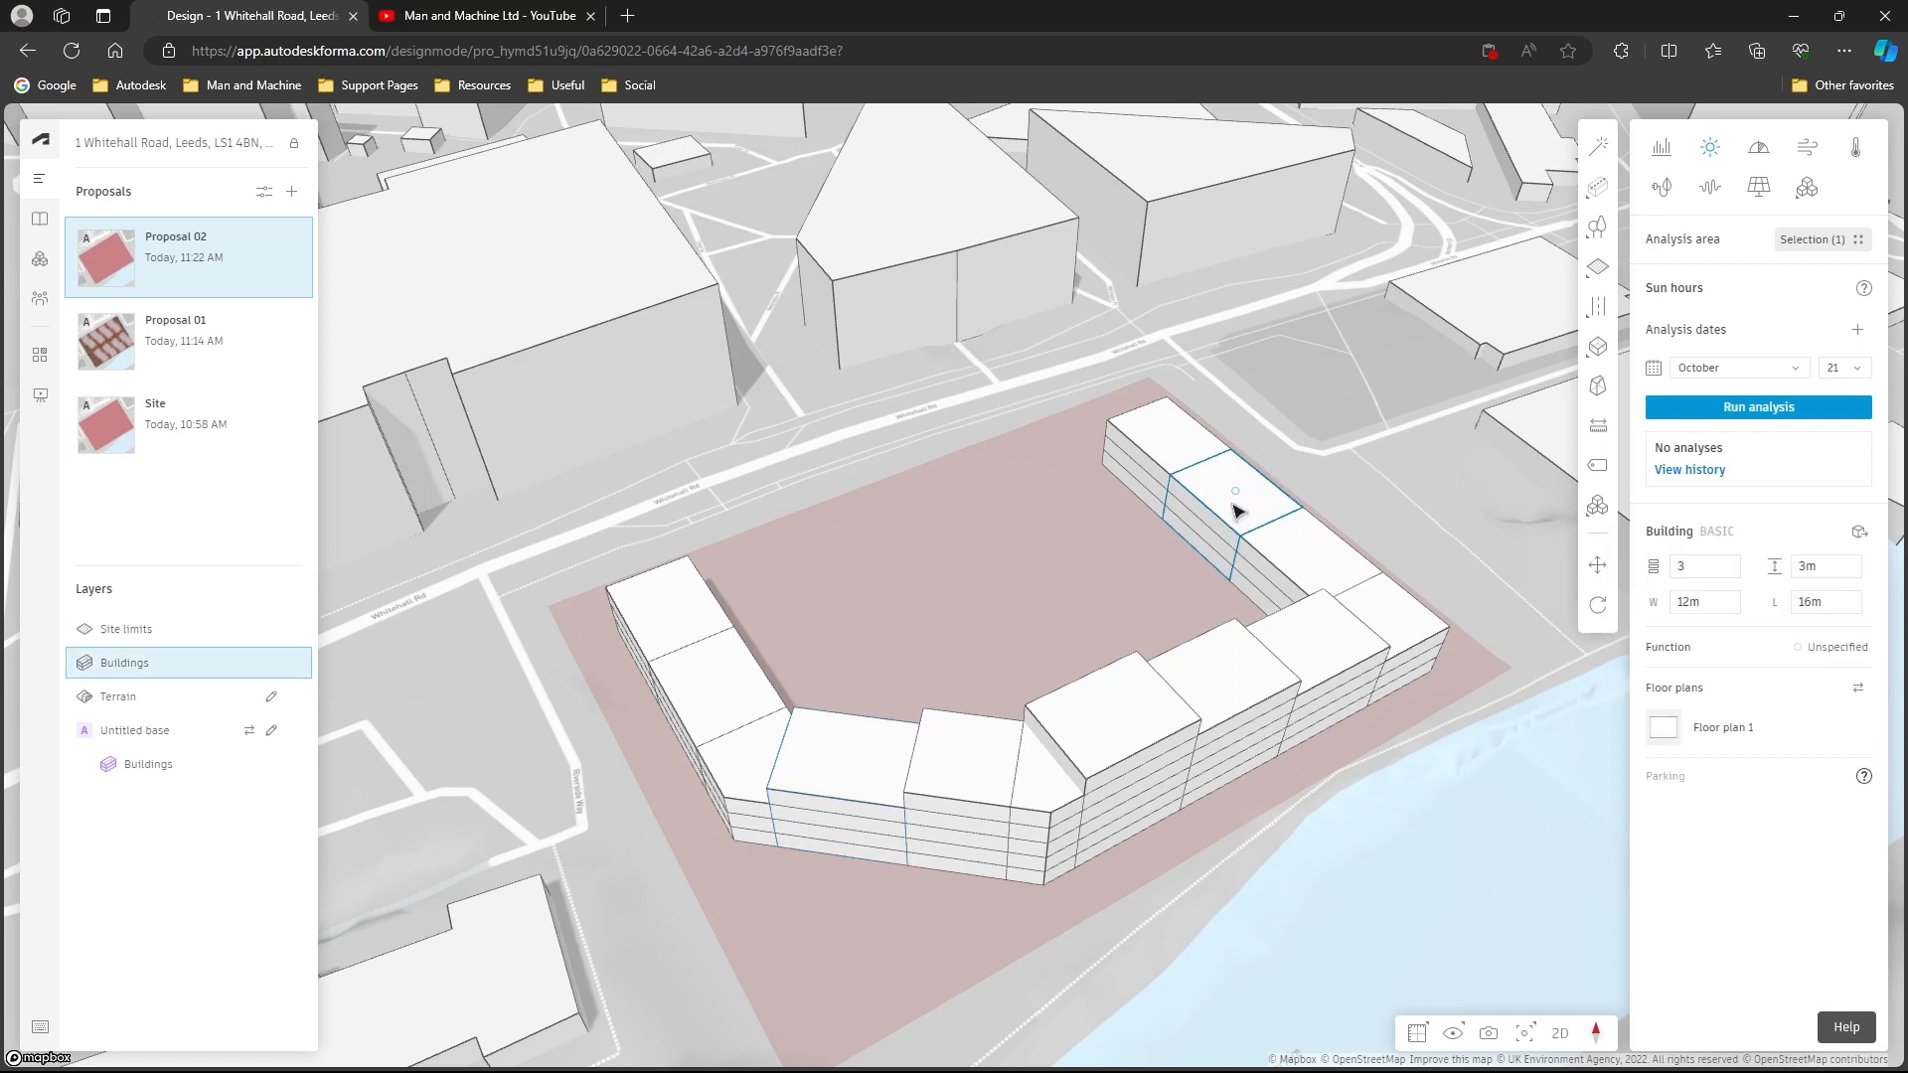
pyautogui.click(1747, 739)
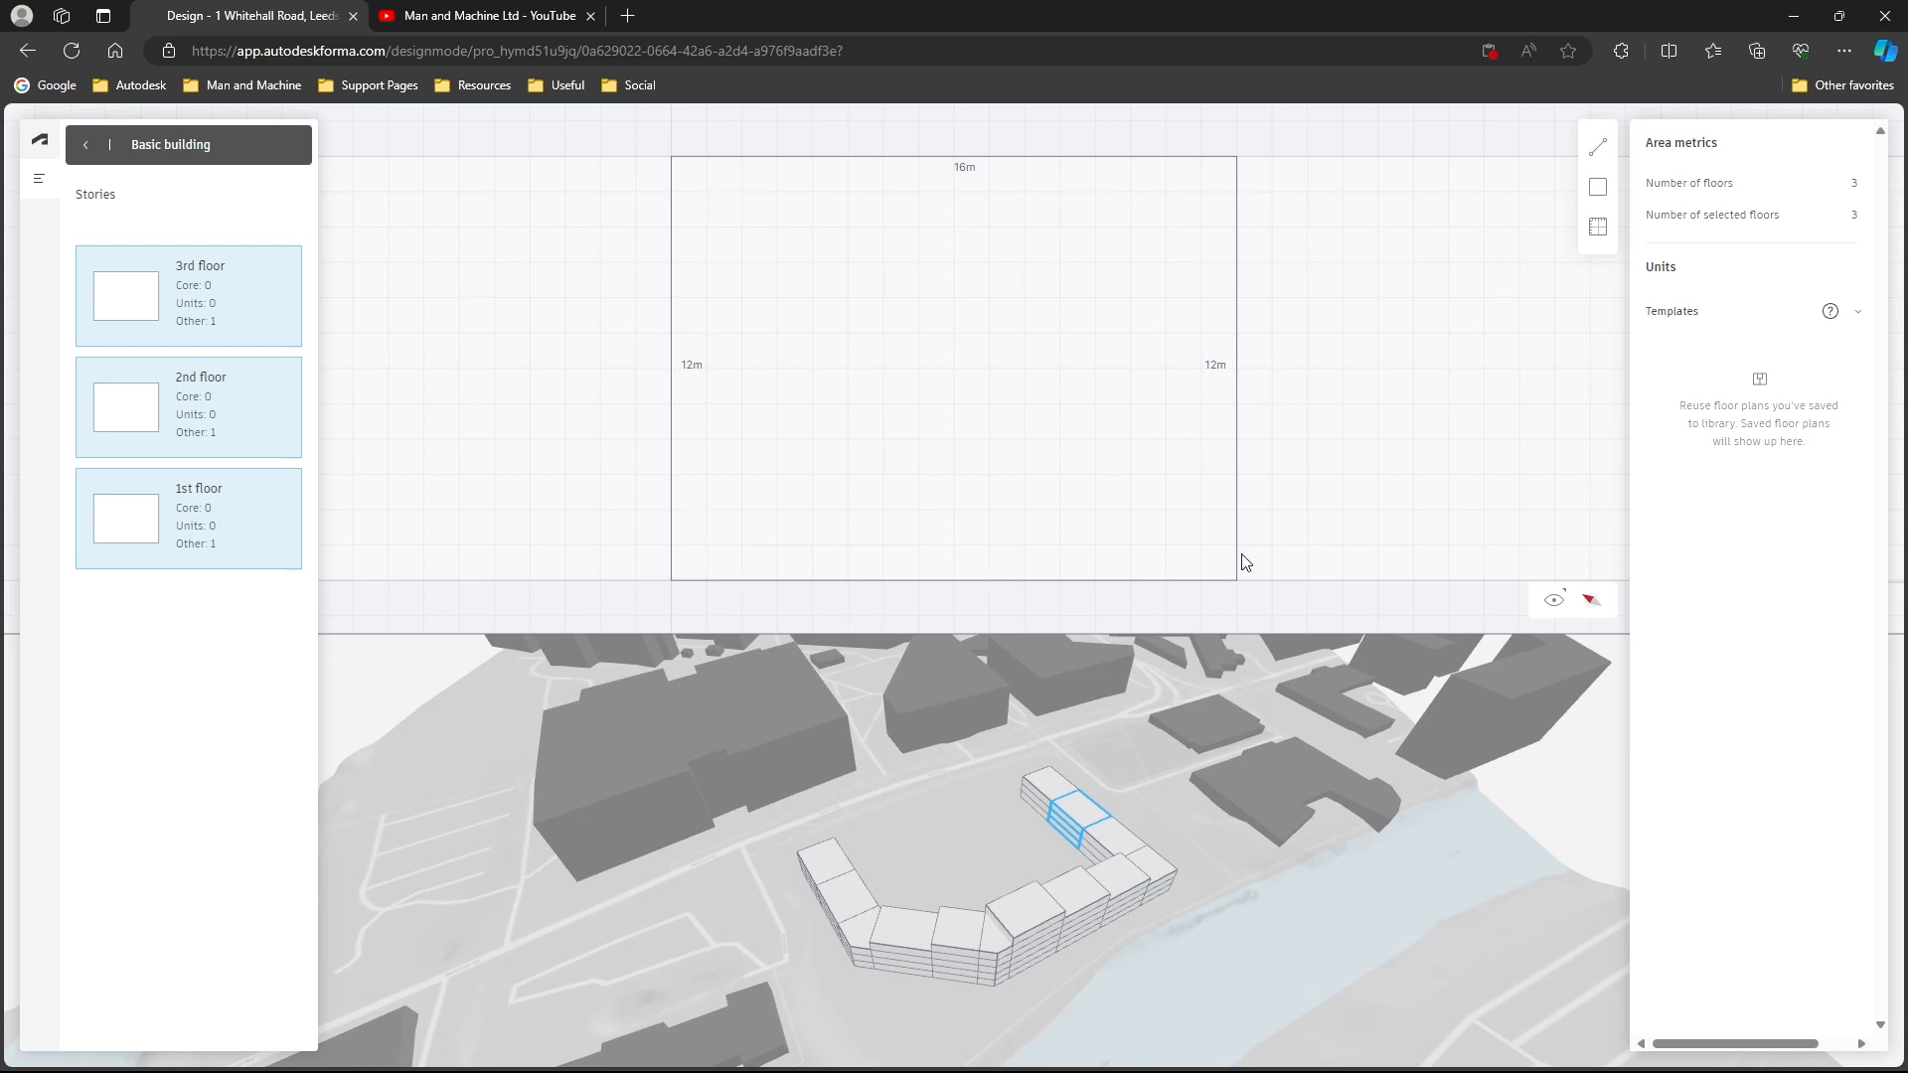
pyautogui.click(1598, 149)
pyautogui.click(673, 439)
pyautogui.click(1232, 437)
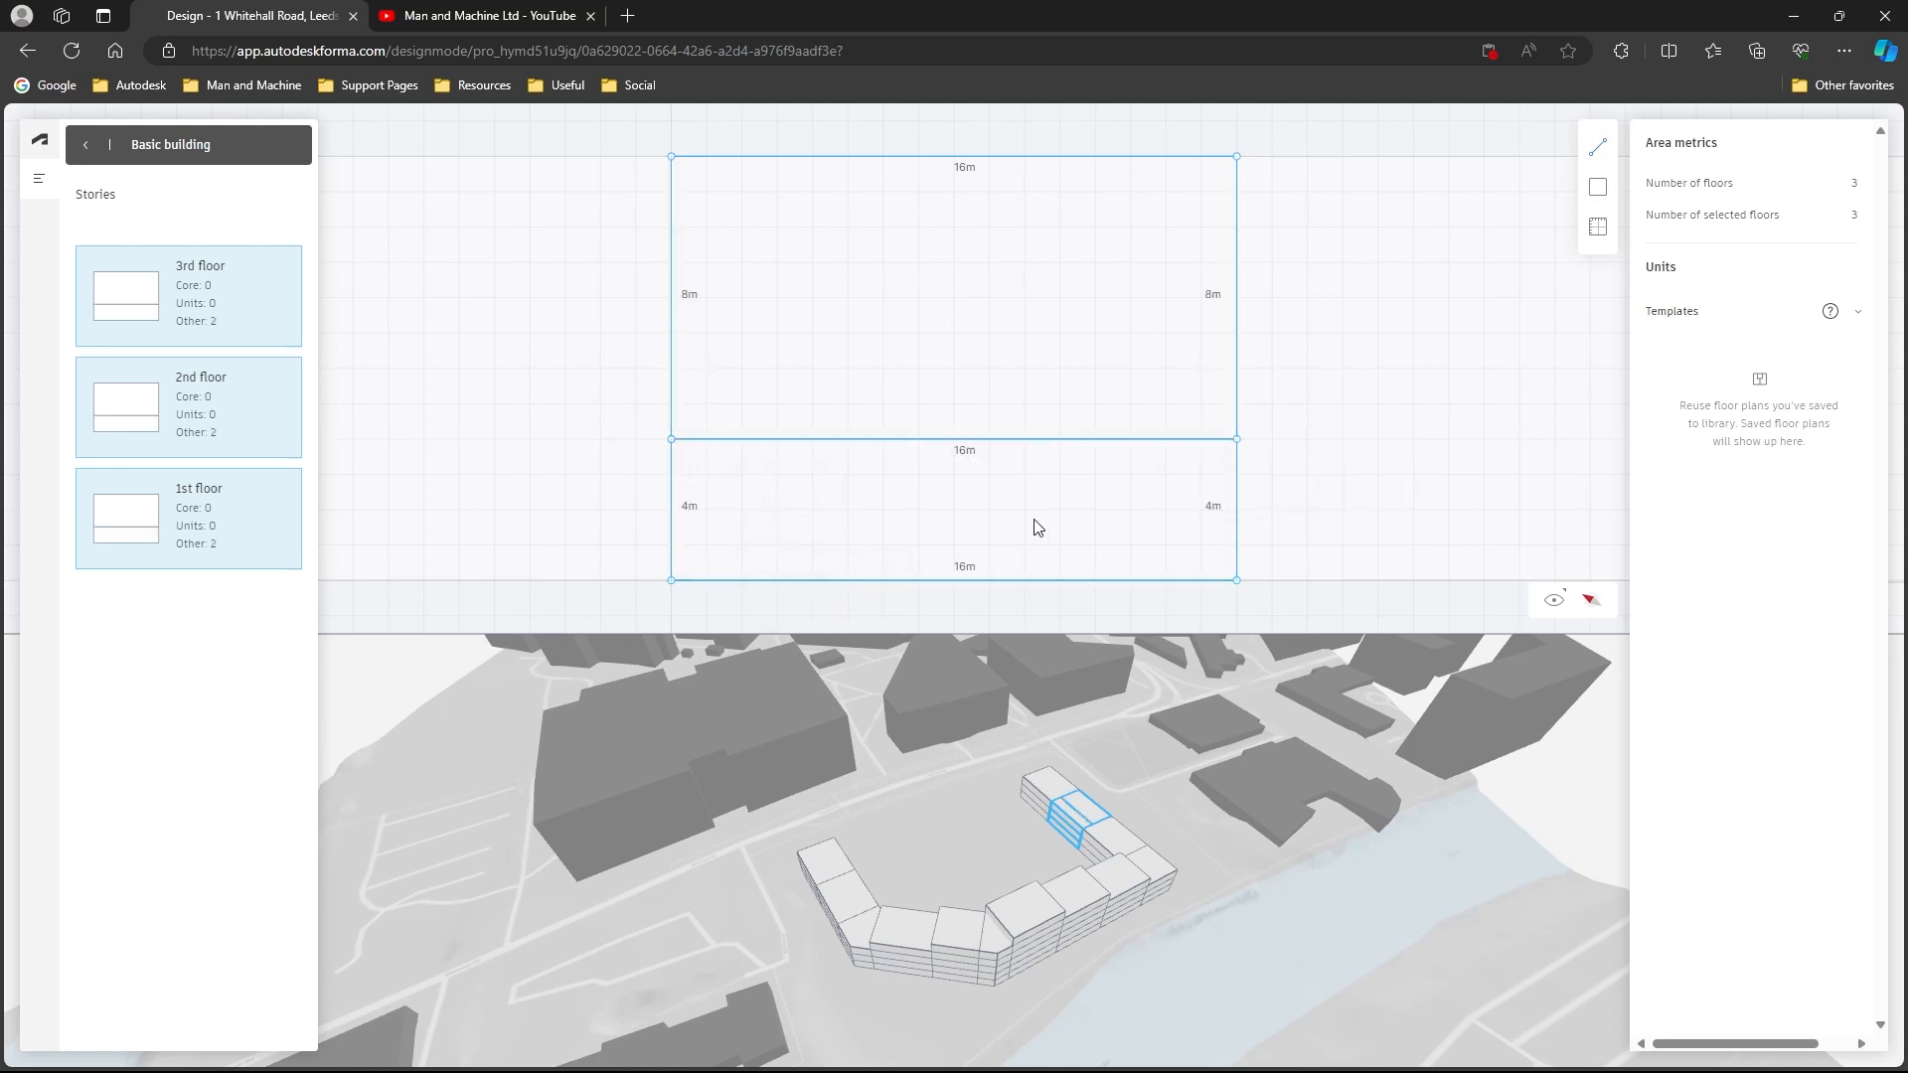
pyautogui.click(954, 579)
pyautogui.click(954, 440)
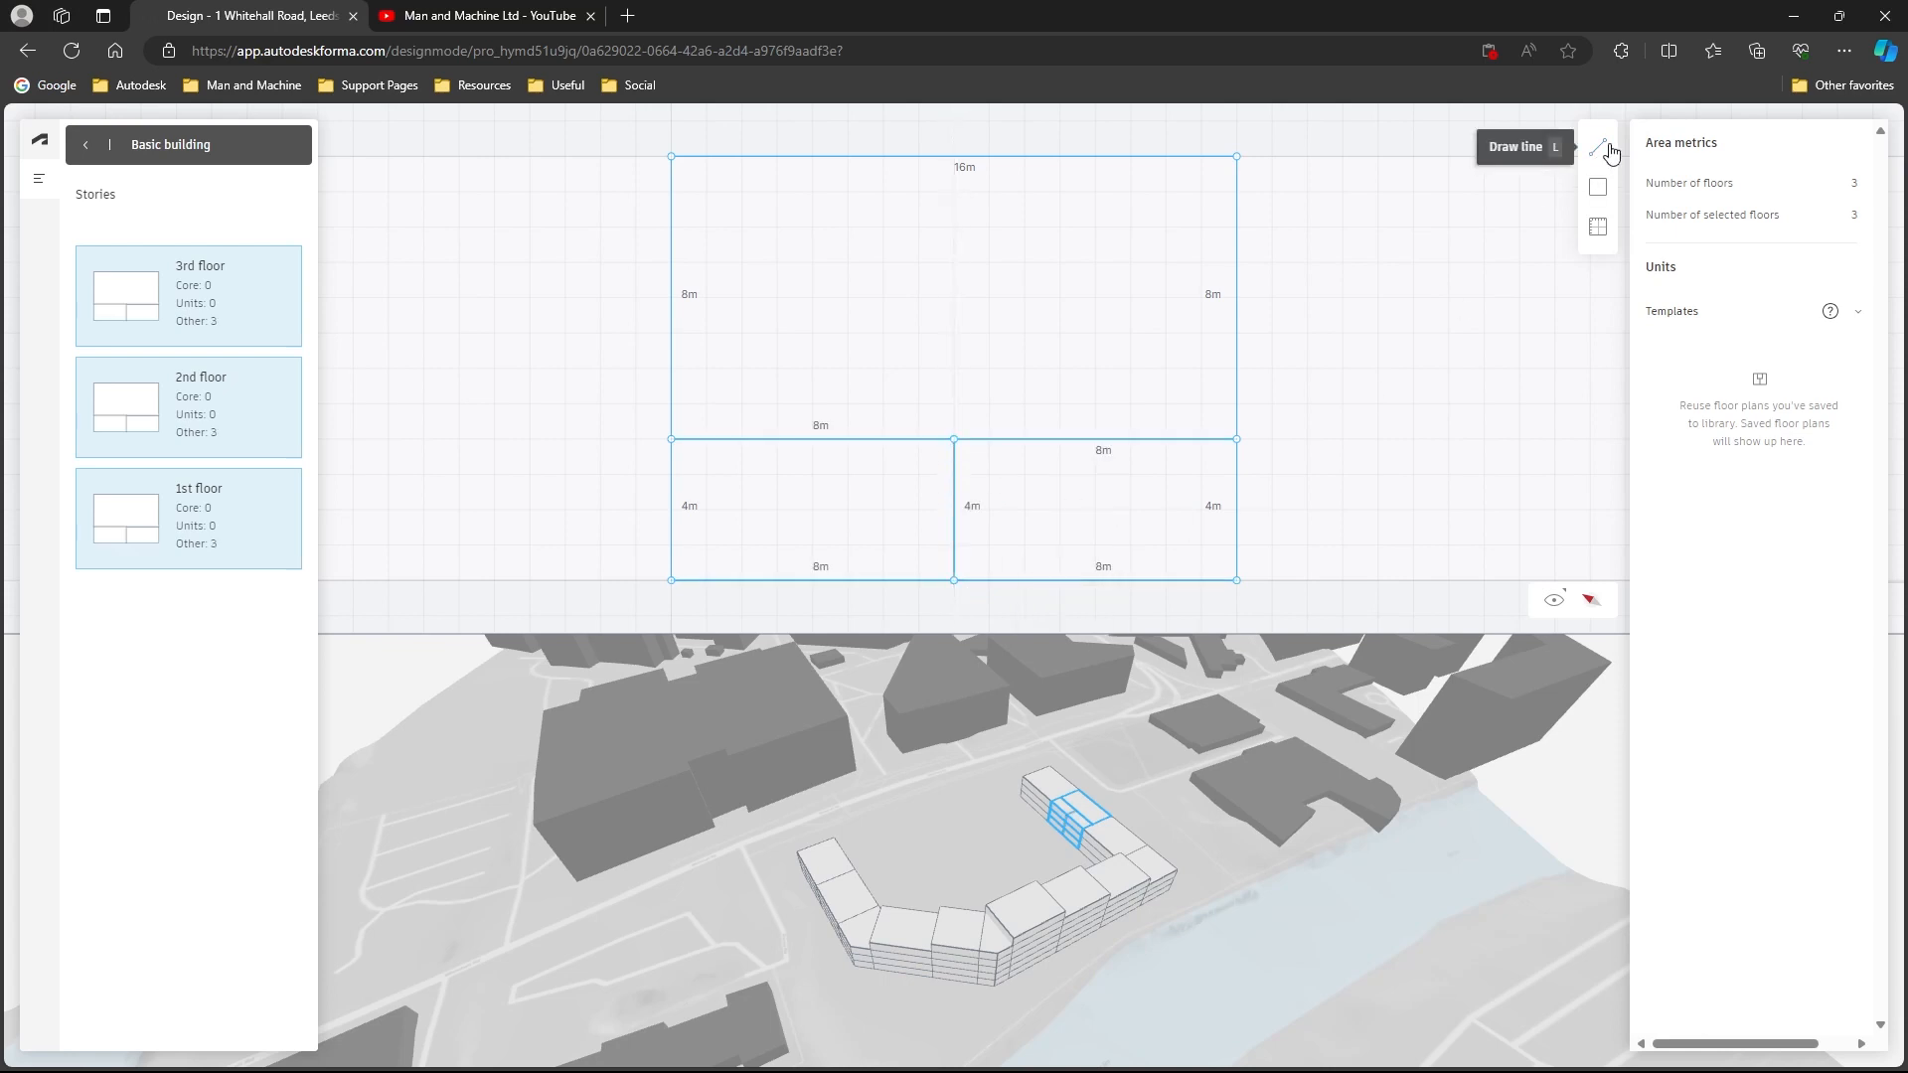
# - Add a 16 m wall forming a 2 m deep corridor, and divide the space above it into 10 m and 6 m wide rooms
pyautogui.click(672, 368)
pyautogui.click(1230, 369)
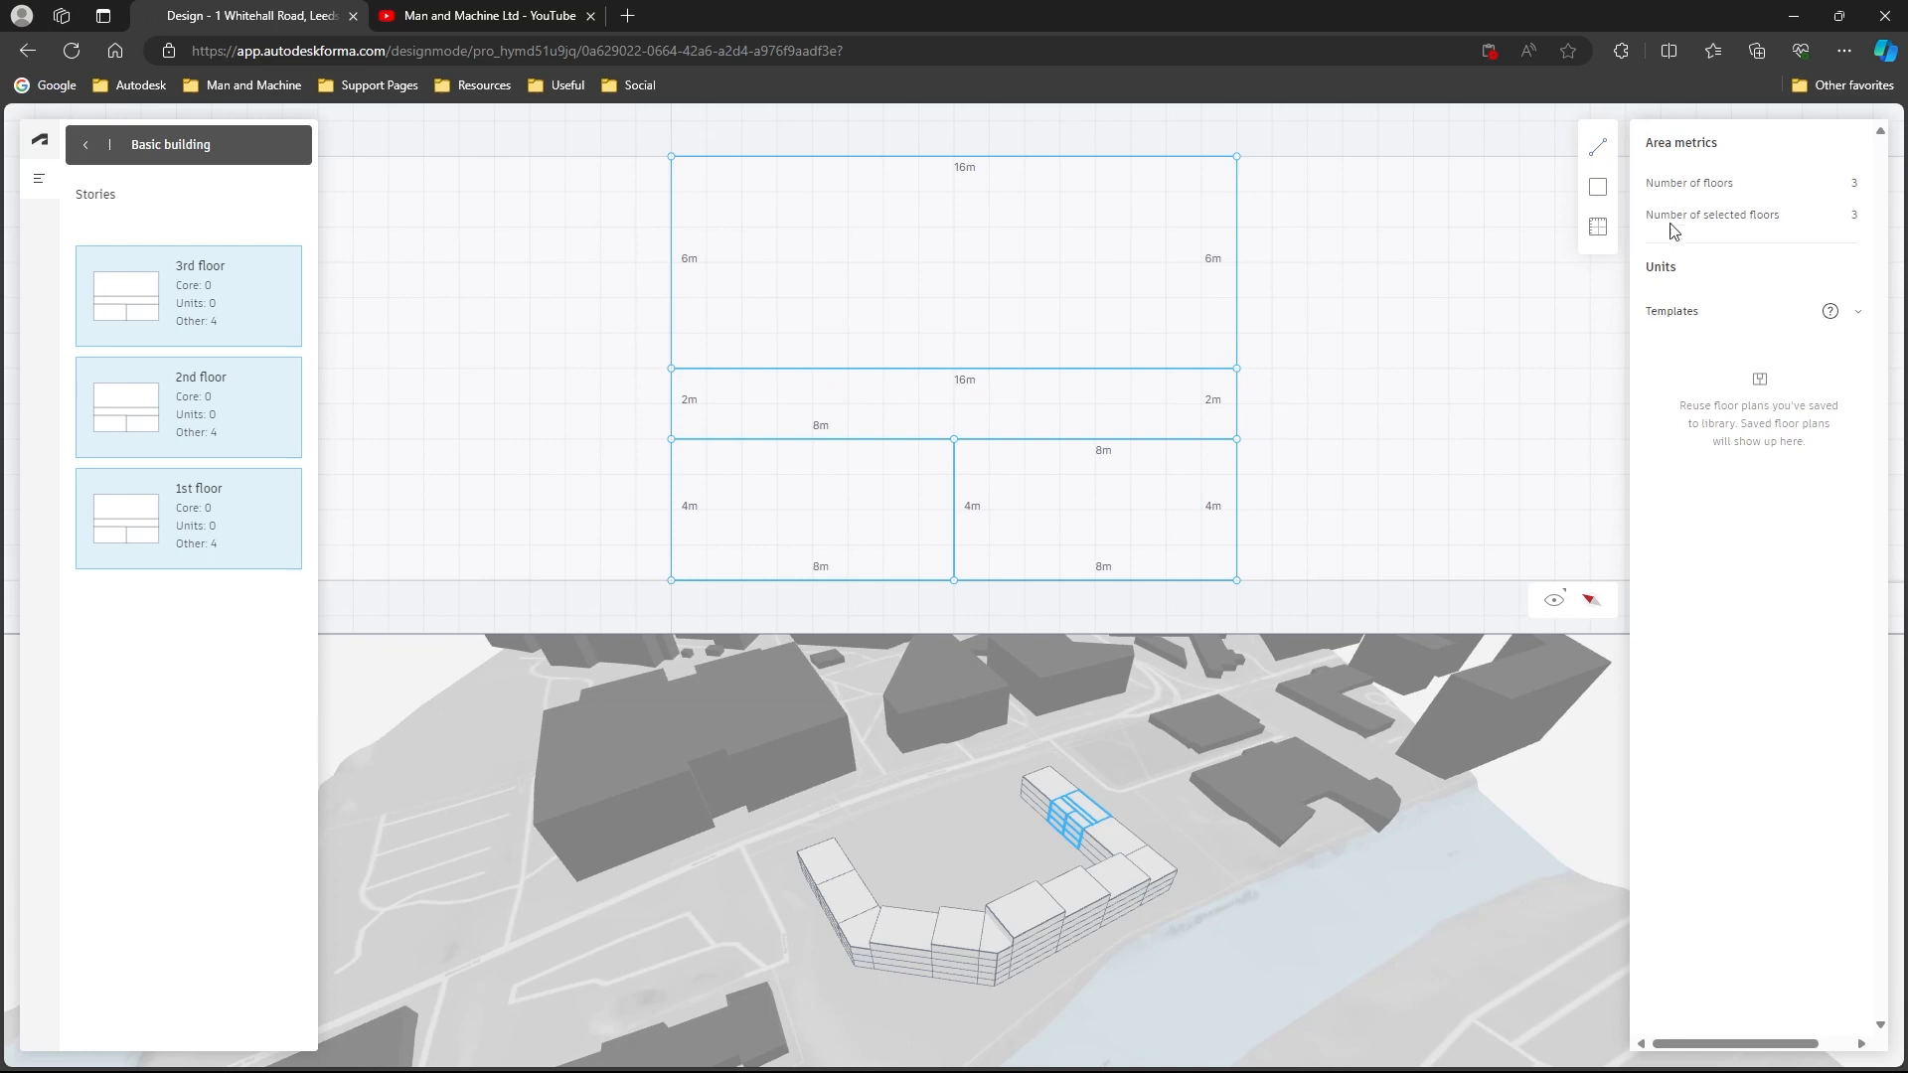
pyautogui.click(1025, 369)
pyautogui.click(1024, 157)
# - Pull the lower dividing wall's outer endpoint 3 m outward, and move it back onto the outer edge, 5 m from the left corner
pyautogui.scroll(-2, 981, 585)
pyautogui.moveTo(993, 559); pyautogui.dragTo(996, 417, button='middle')
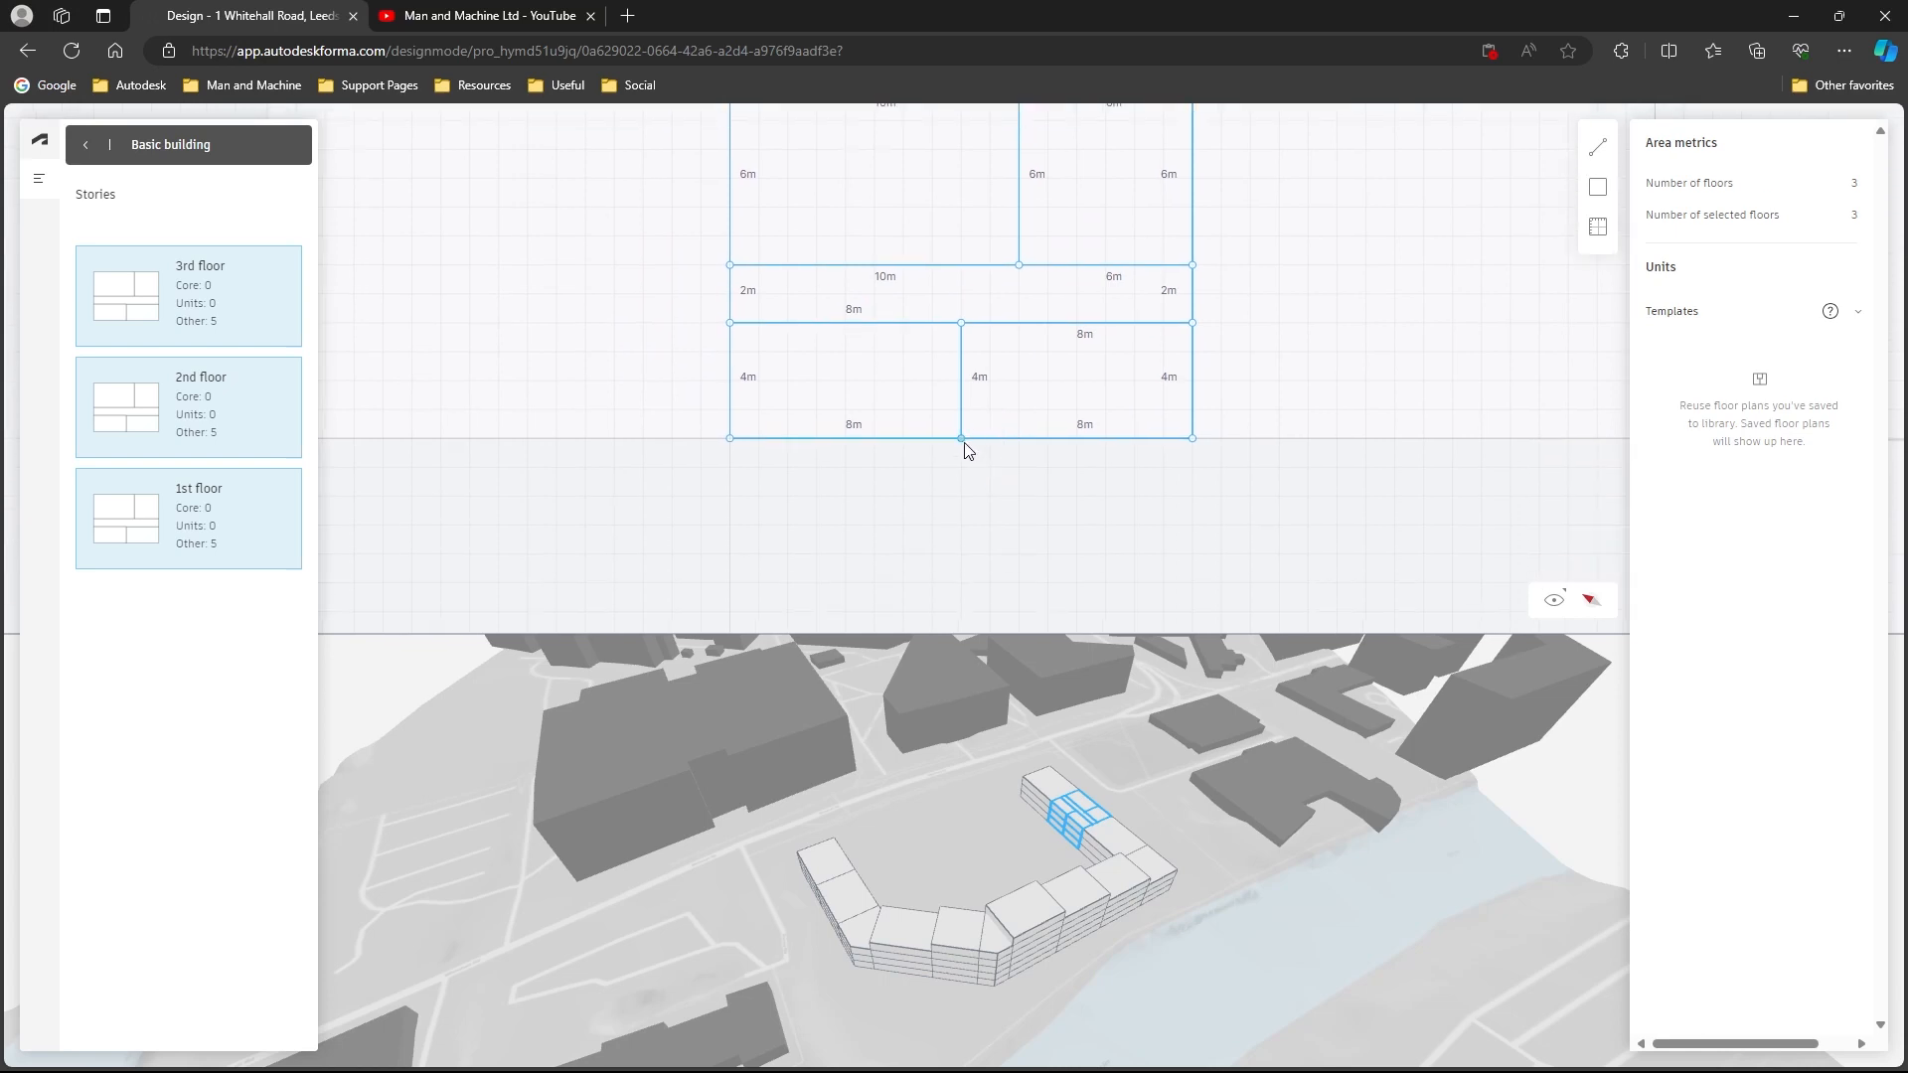
pyautogui.moveTo(963, 441); pyautogui.dragTo(961, 523)
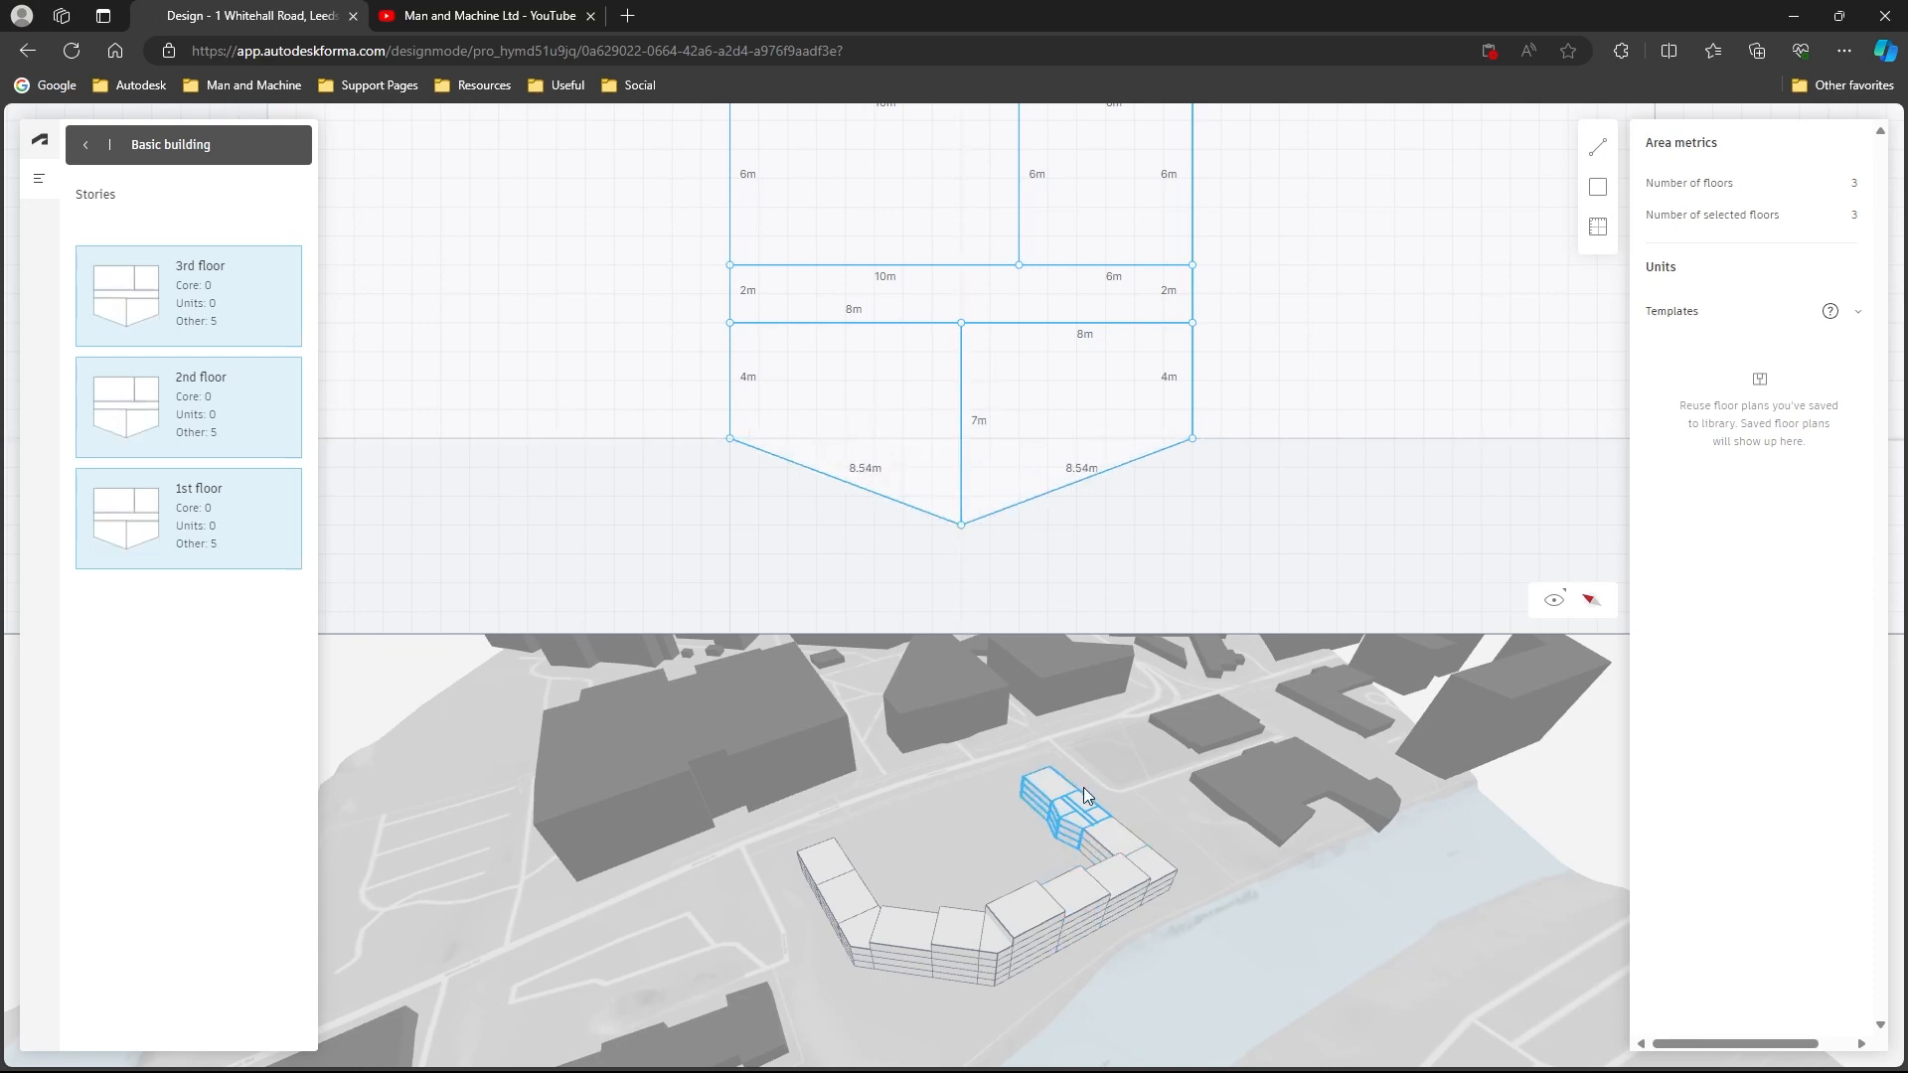
pyautogui.moveTo(964, 523); pyautogui.dragTo(886, 437)
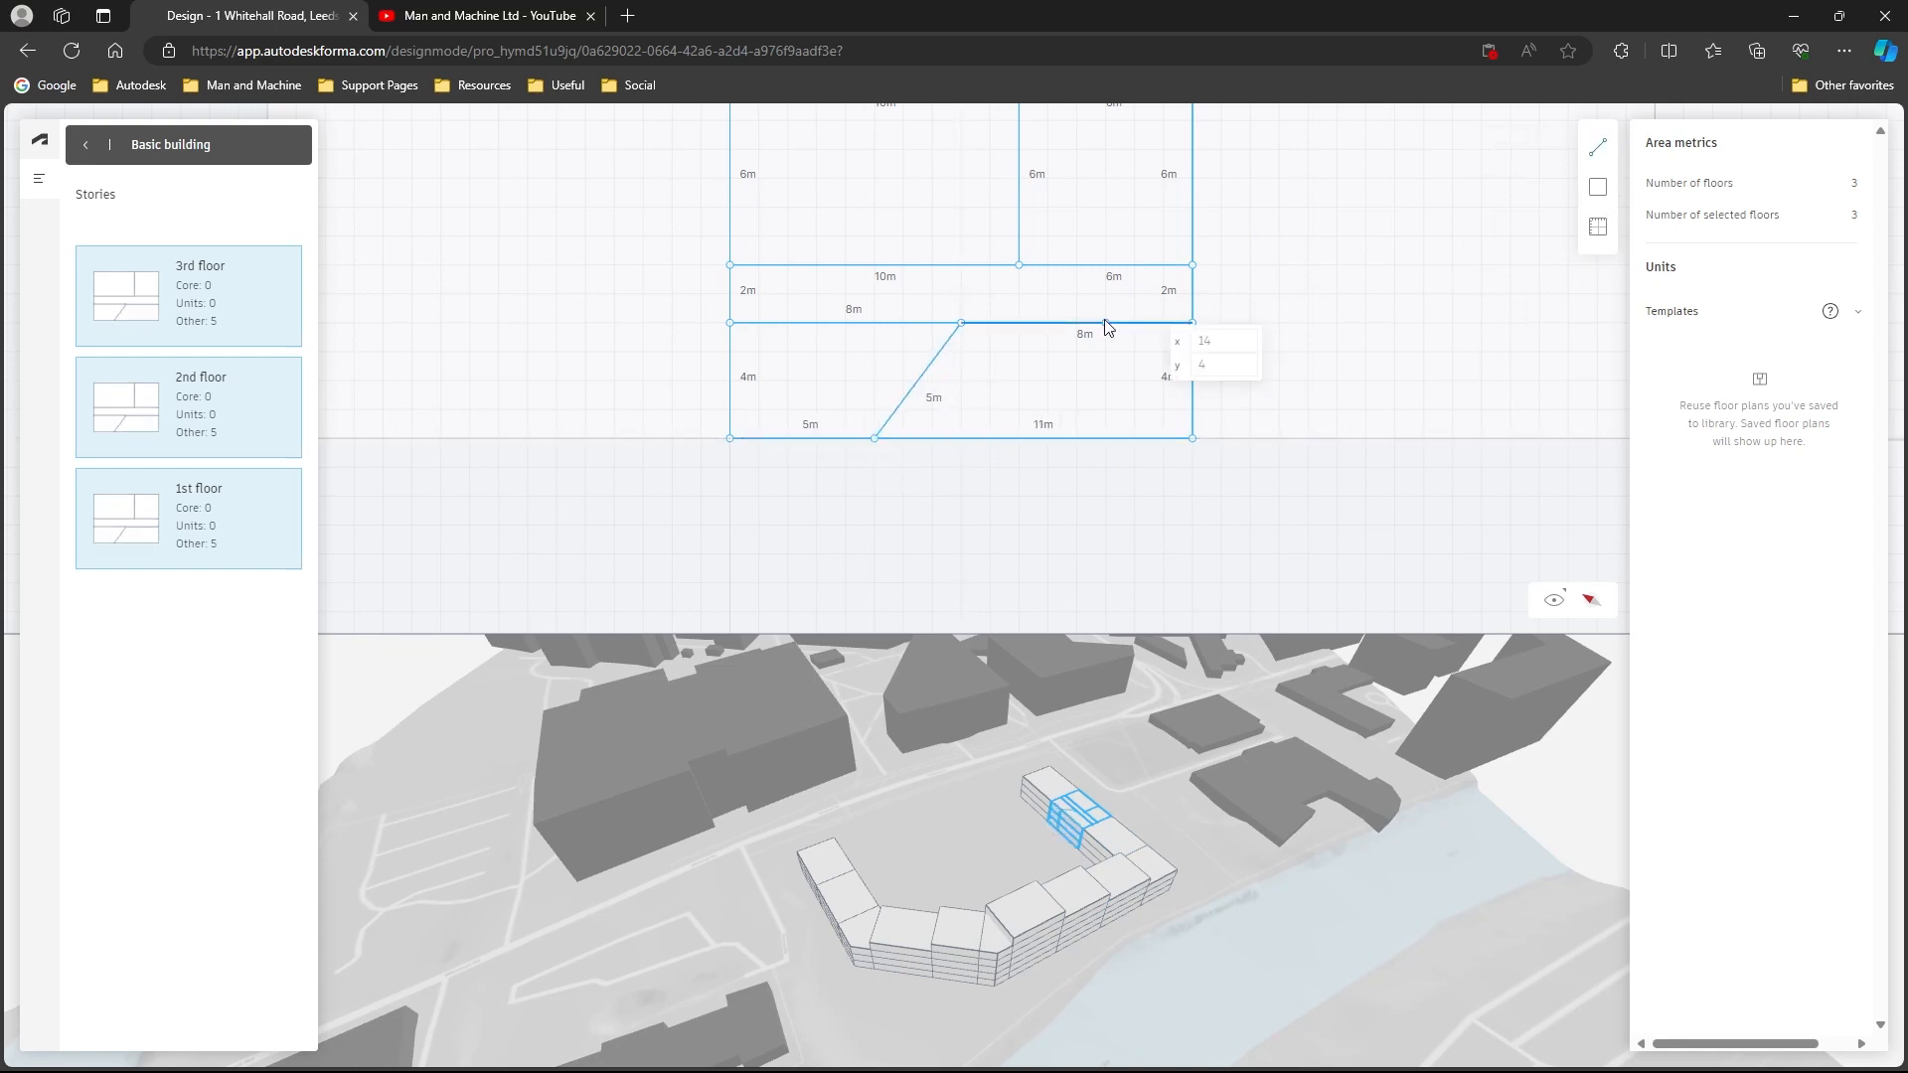
# - Draw a 4 m wall across the lower strip of the floor plan, closing off a 6 m wide room at its end
pyautogui.click(1018, 438)
pyautogui.click(1019, 323)
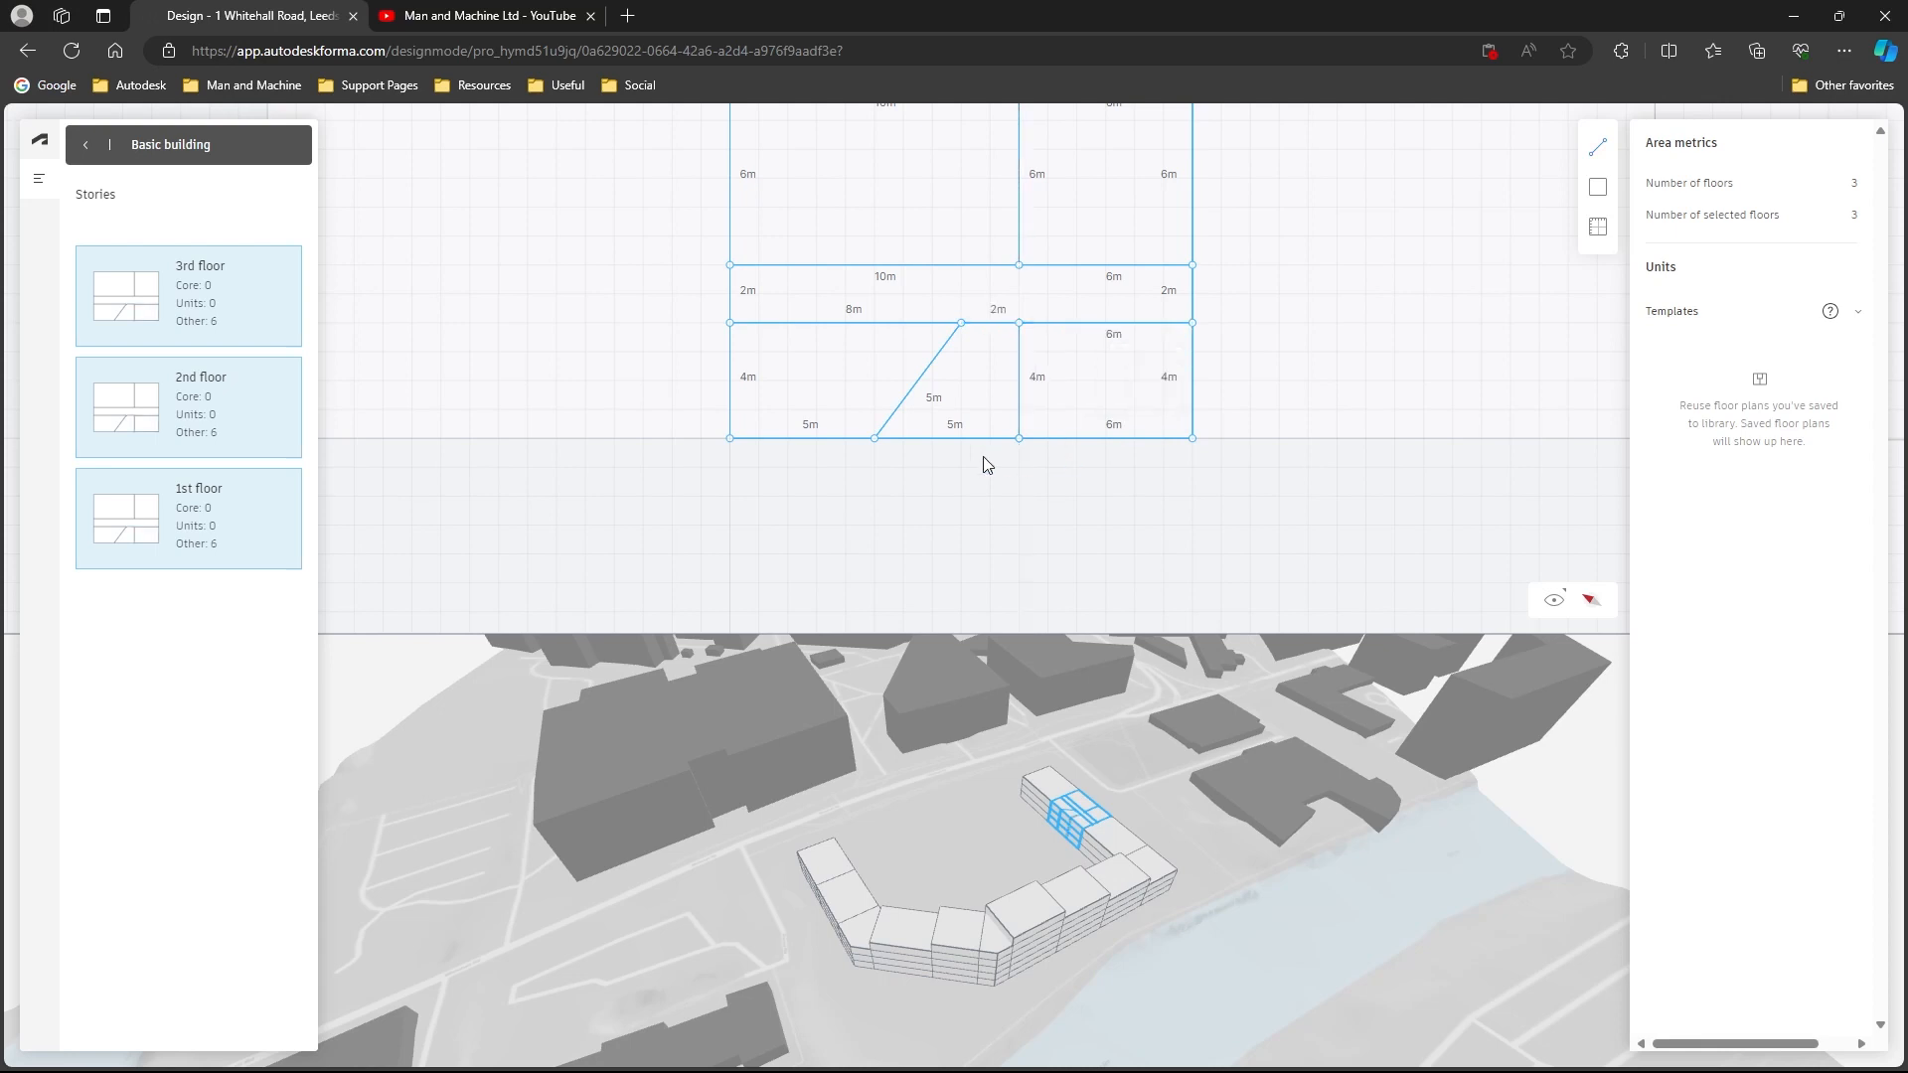
pyautogui.click(876, 443)
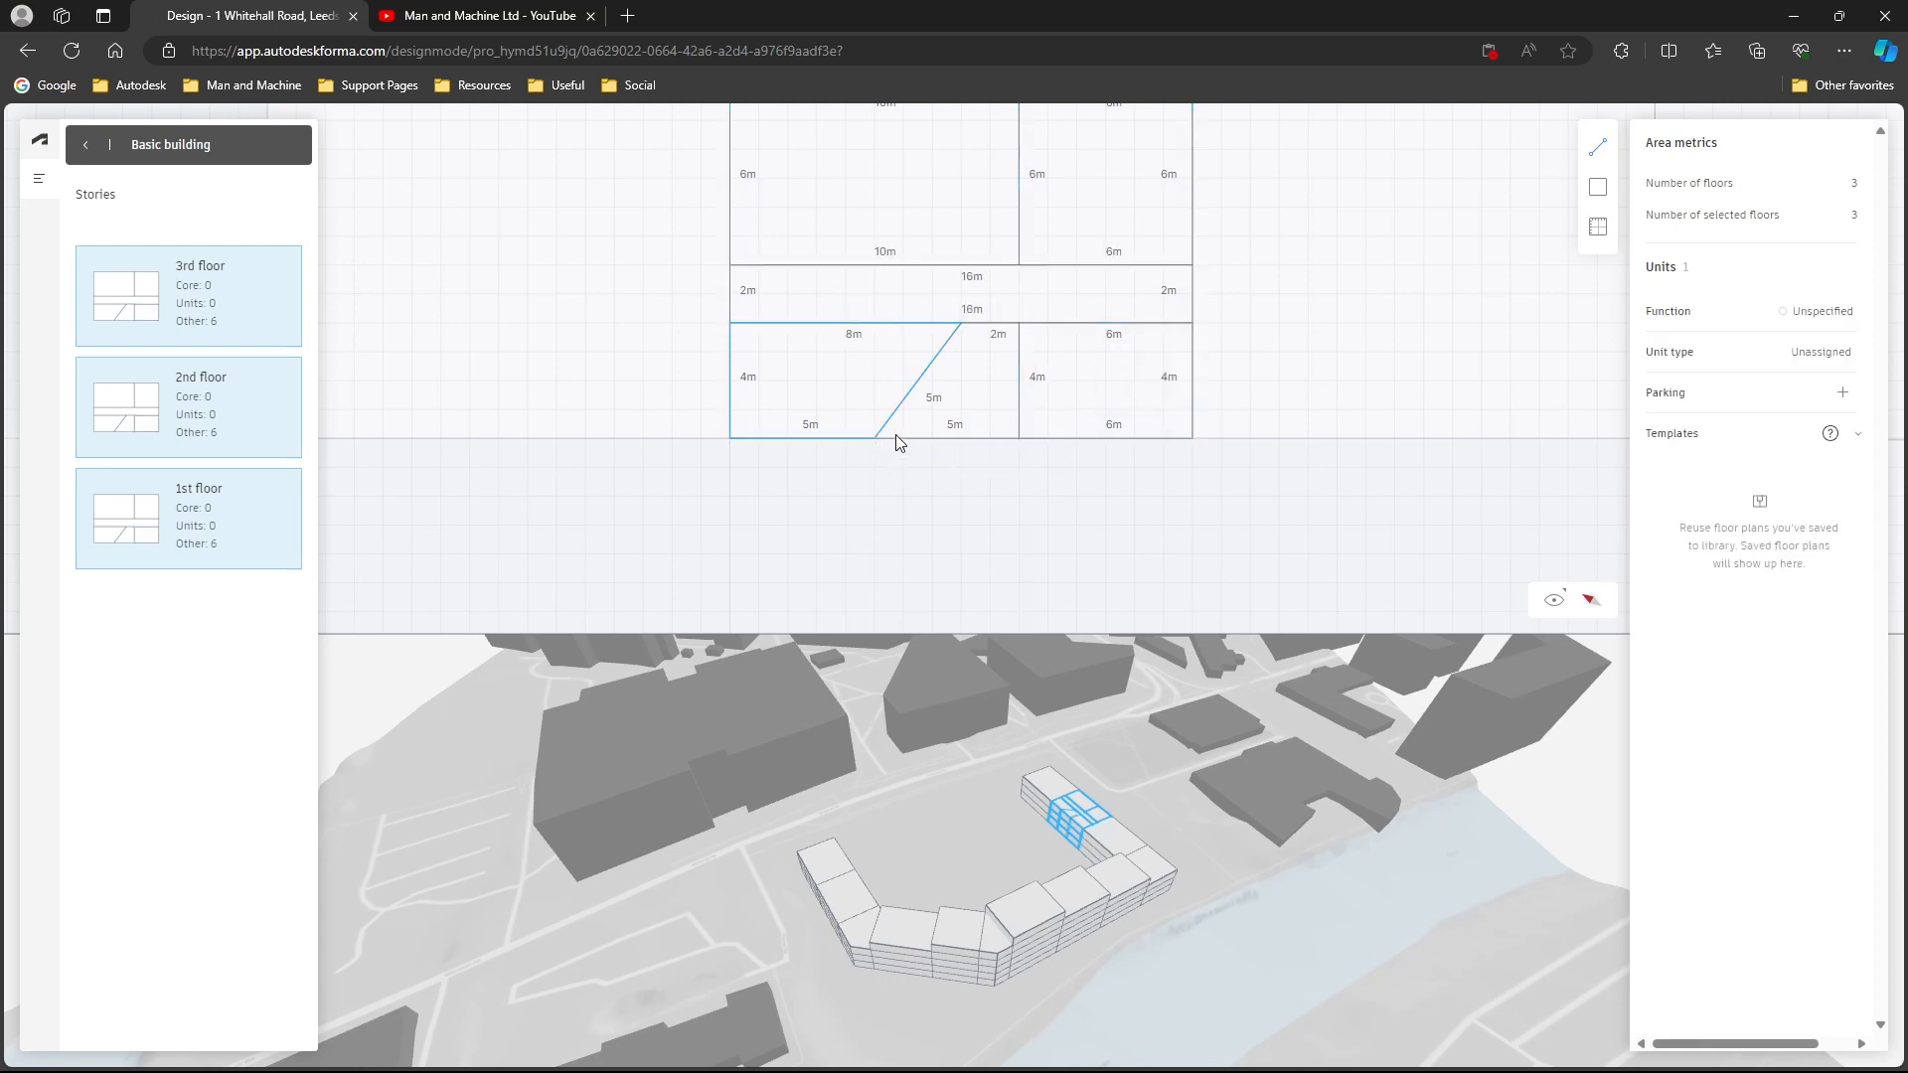
pyautogui.click(960, 455)
# - Pull the slanted wall's outer endpoint 2 m outward, shift the new wall's outer endpoint inward and toward the 6 m room, and deselect the block
pyautogui.click(1597, 147)
pyautogui.moveTo(875, 447); pyautogui.dragTo(874, 493)
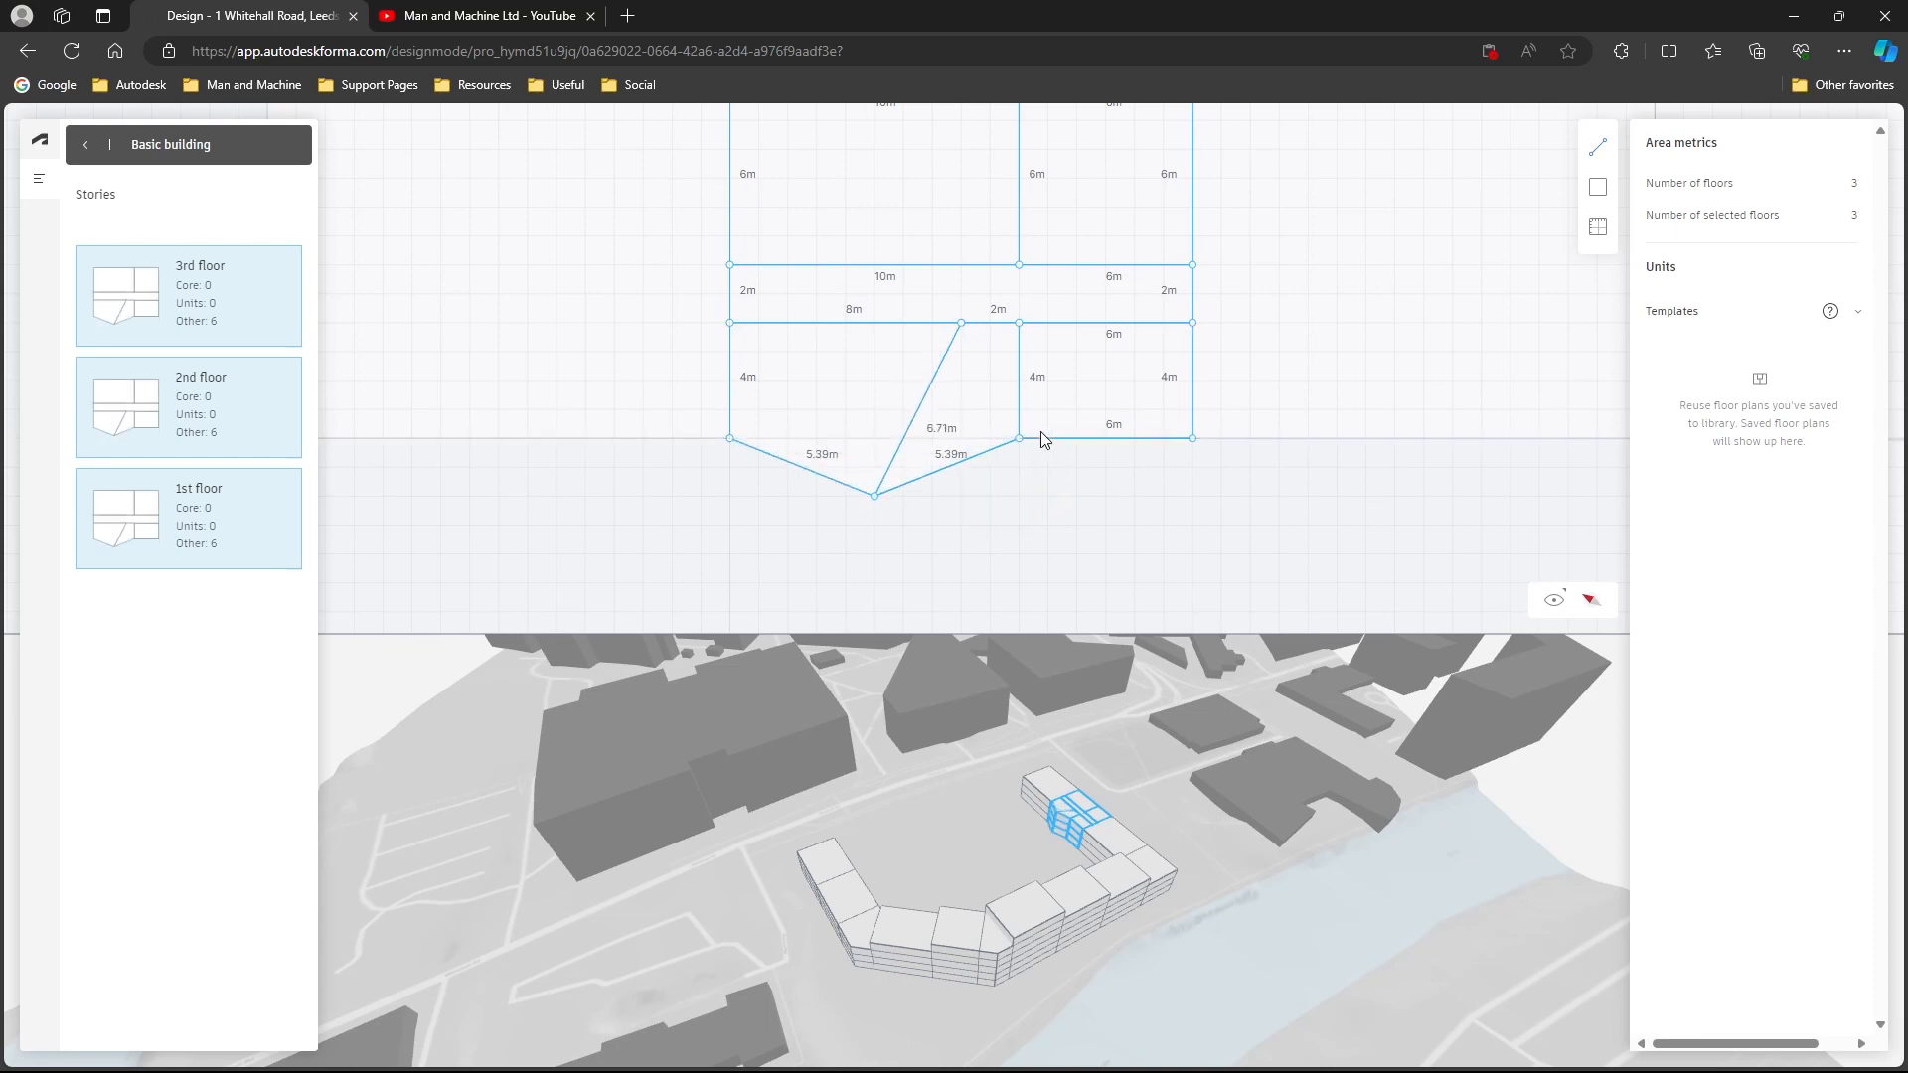
pyautogui.moveTo(1019, 440); pyautogui.dragTo(1080, 413)
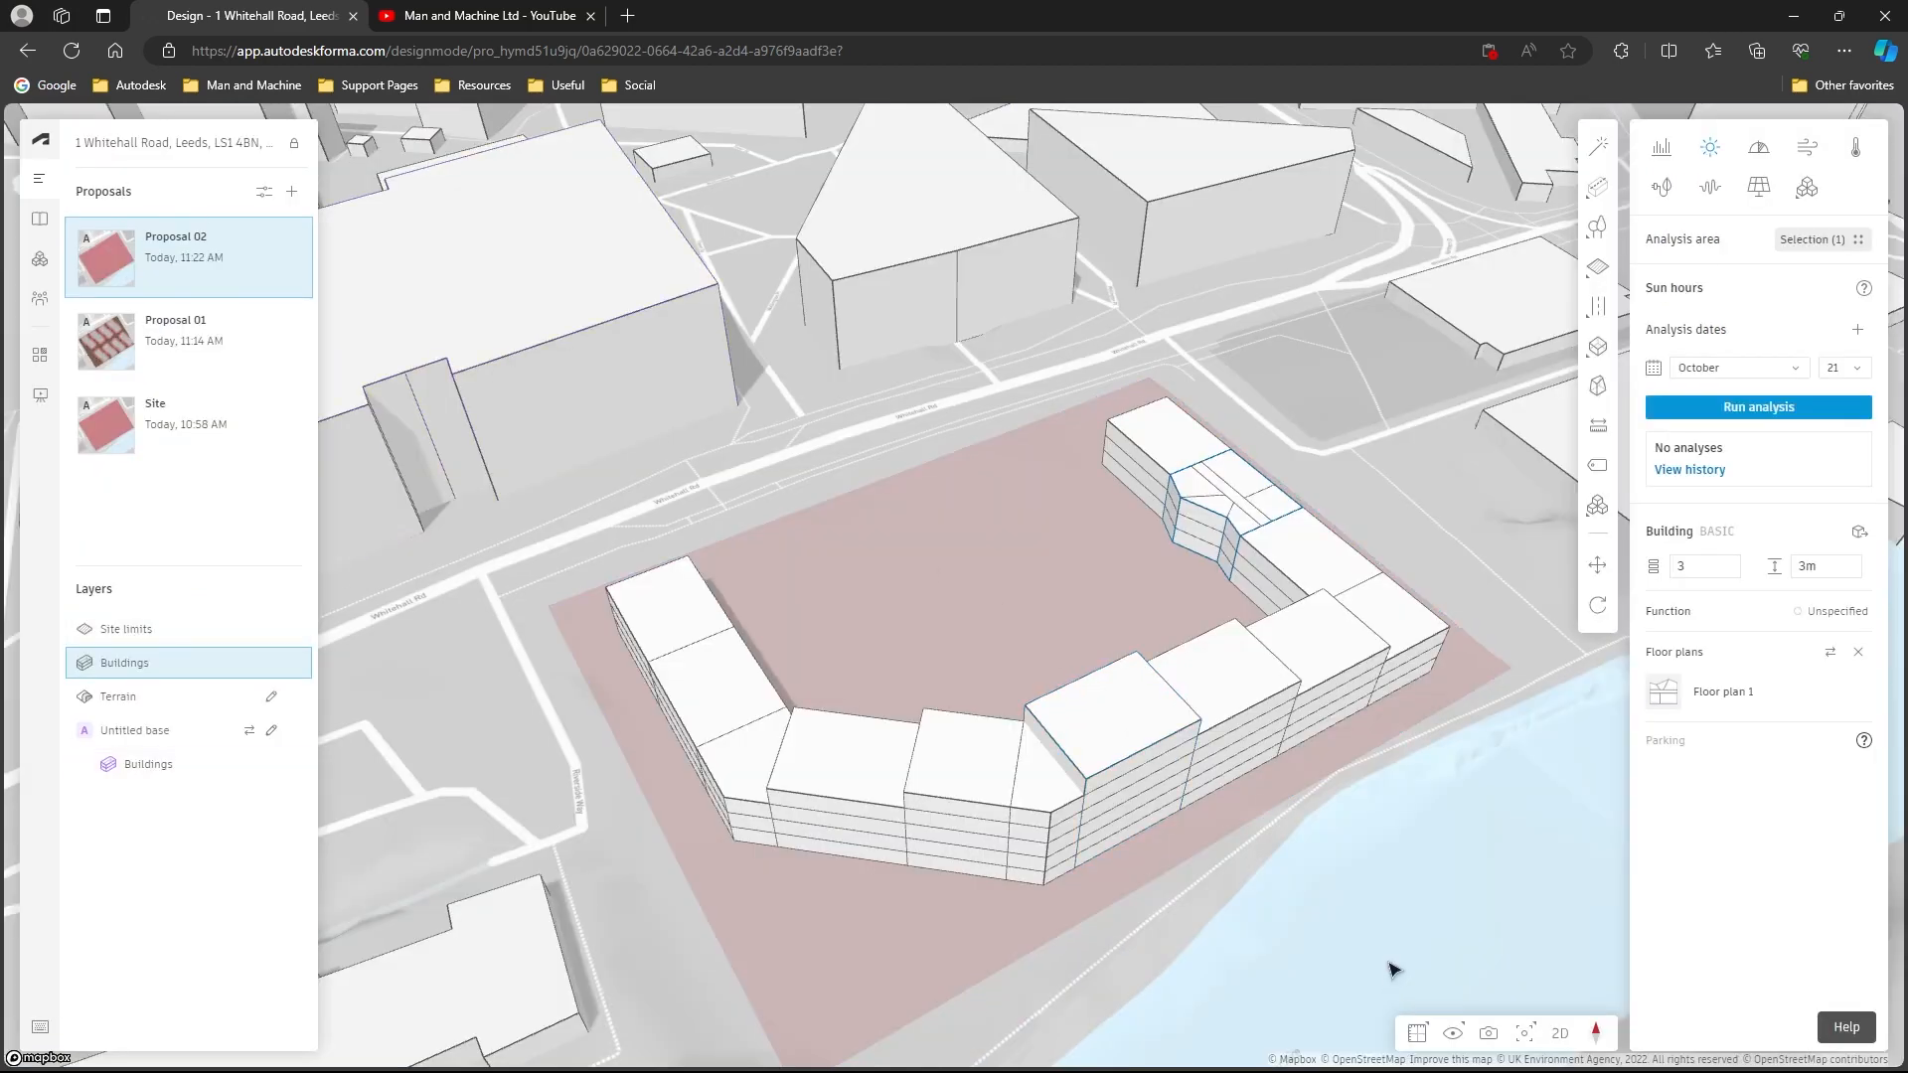
pyautogui.click(1367, 853)
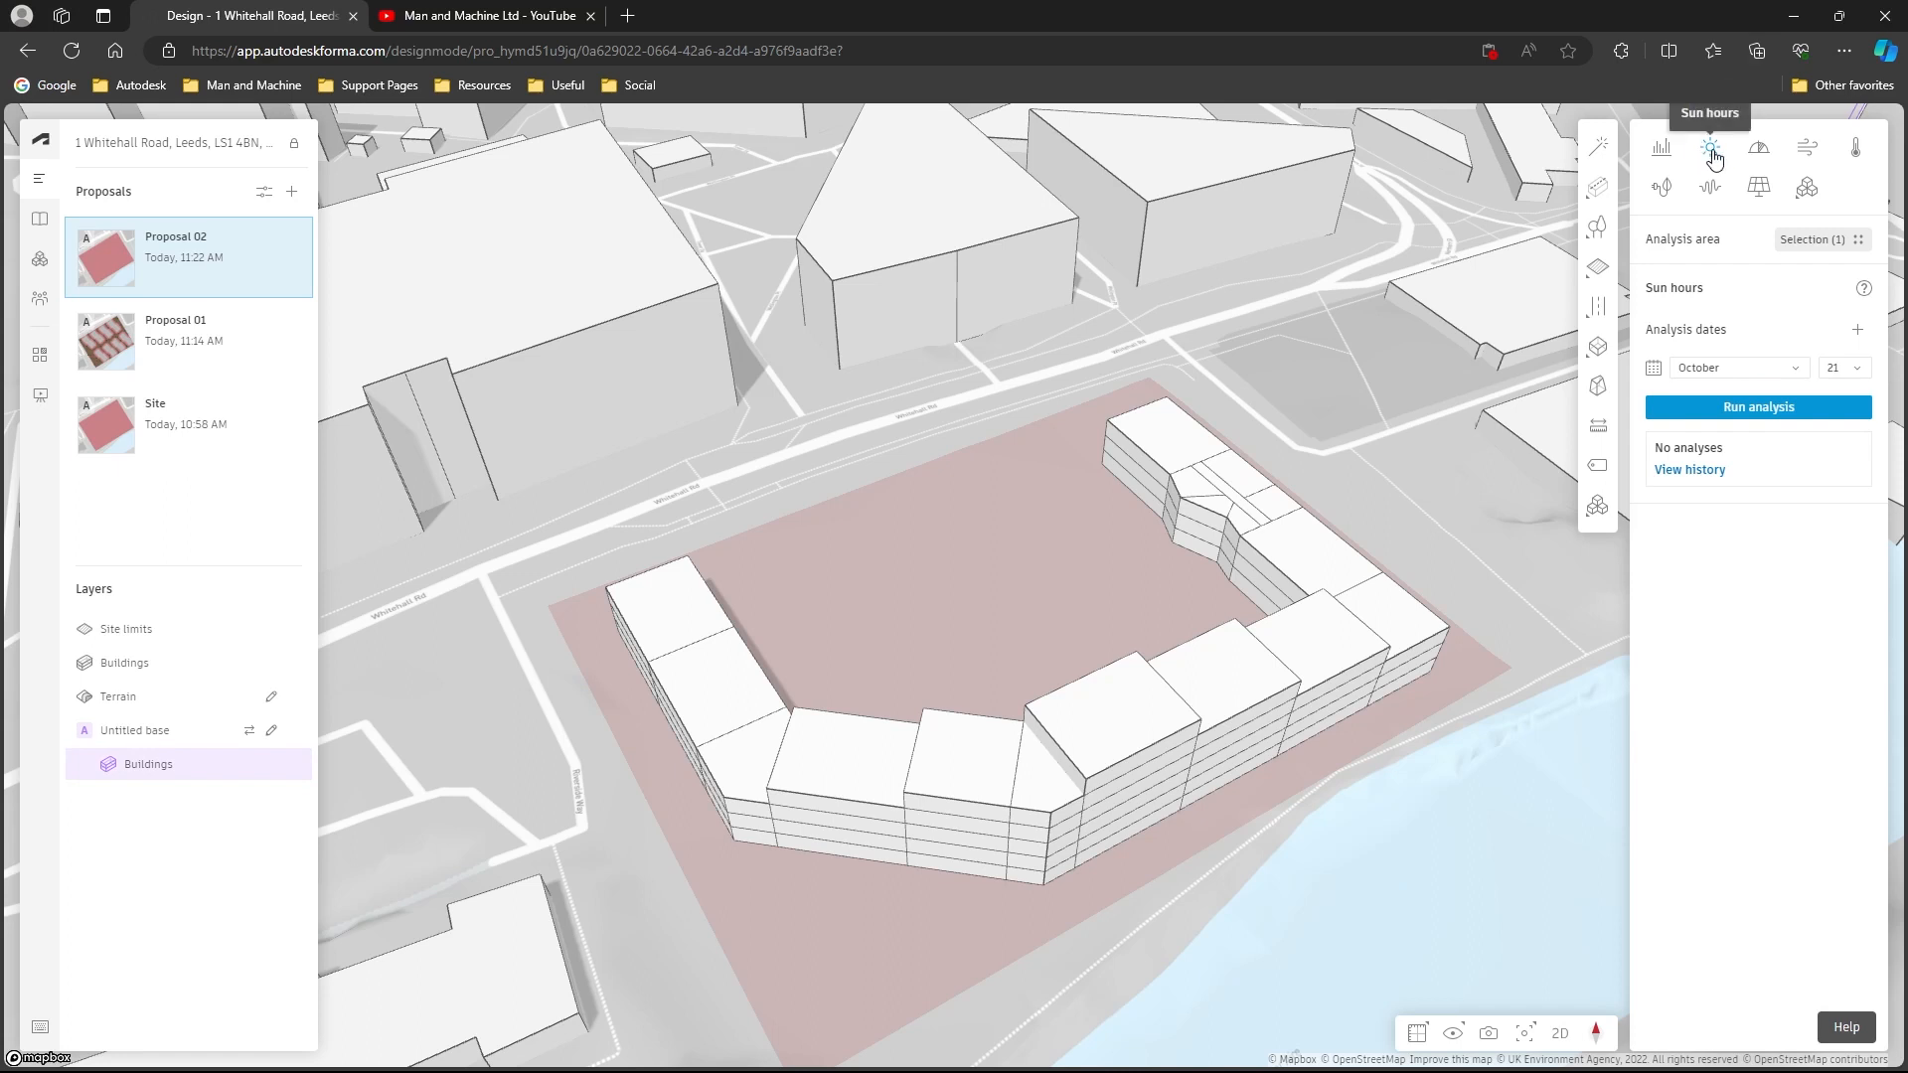
# - Run a sun hours analysis for October 21 and a solar energy analysis on the selected site area
pyautogui.click(1758, 194)
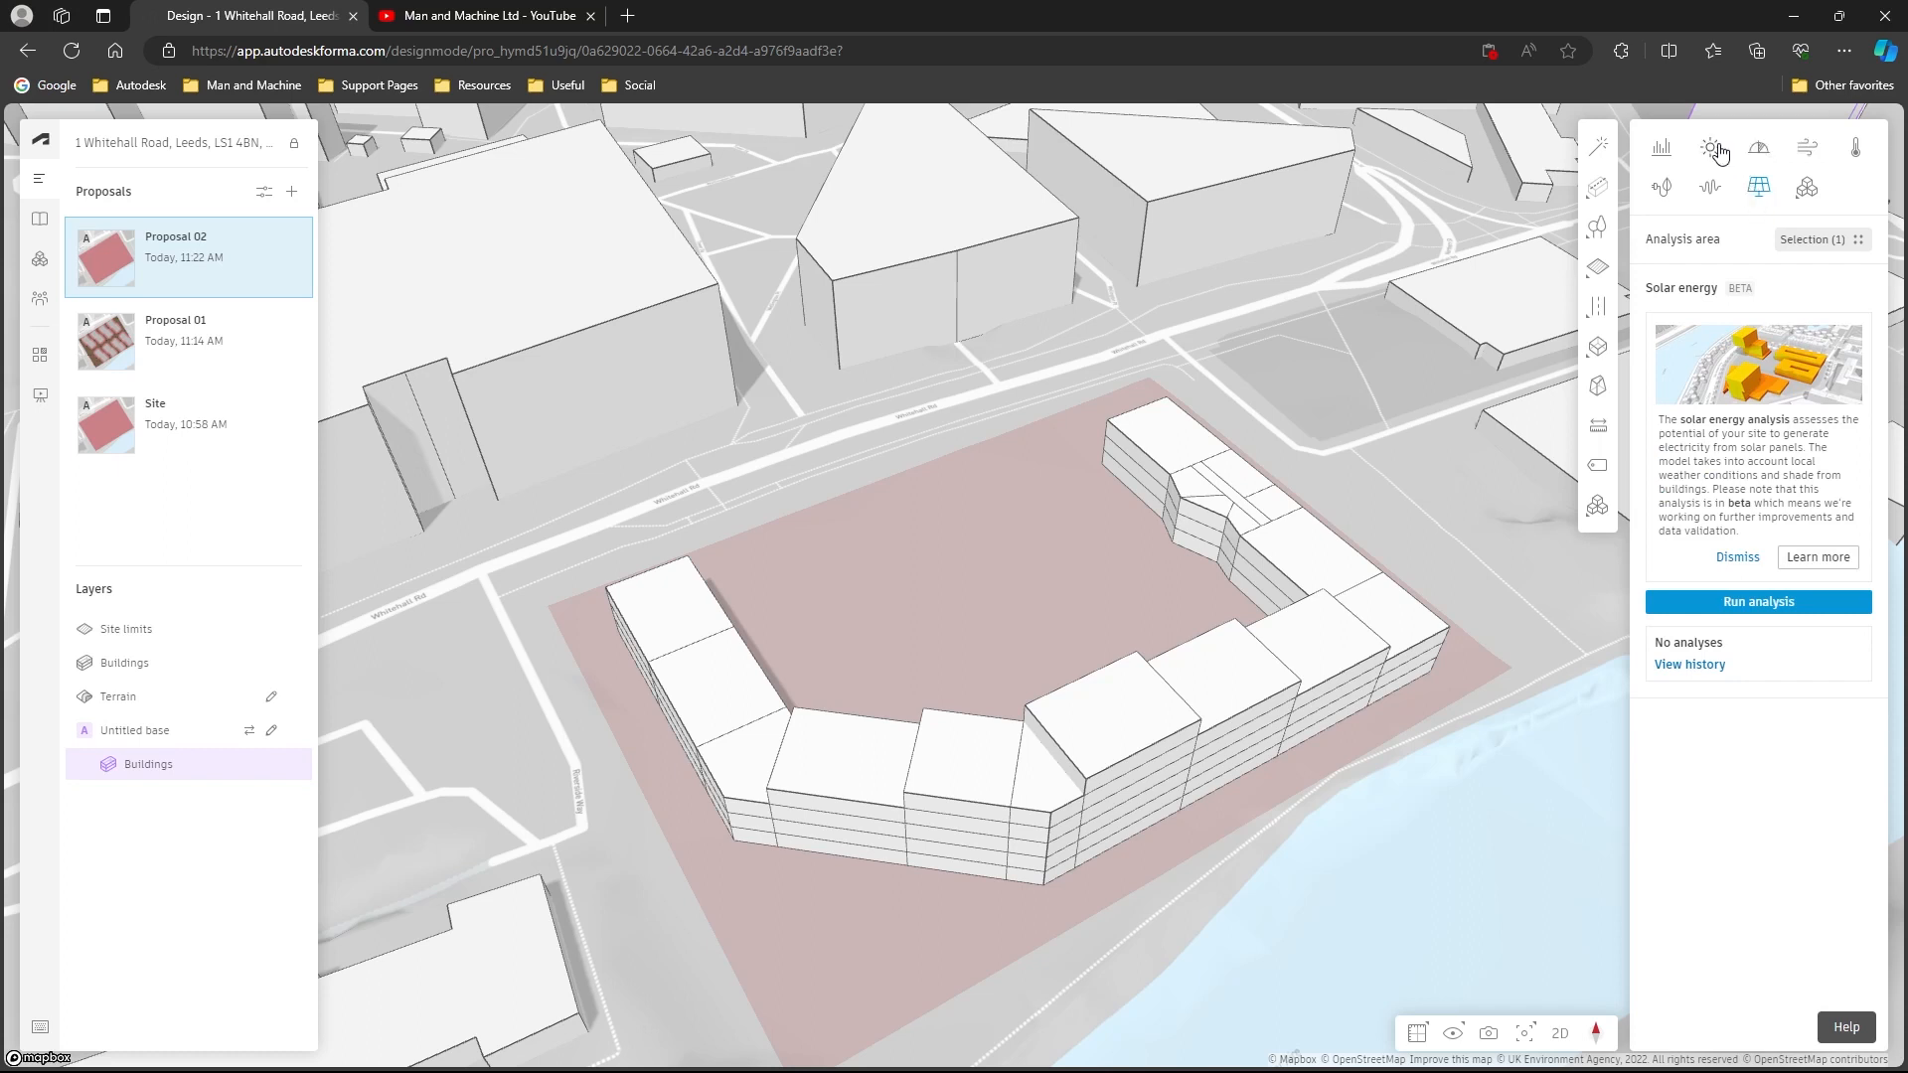
pyautogui.click(1718, 150)
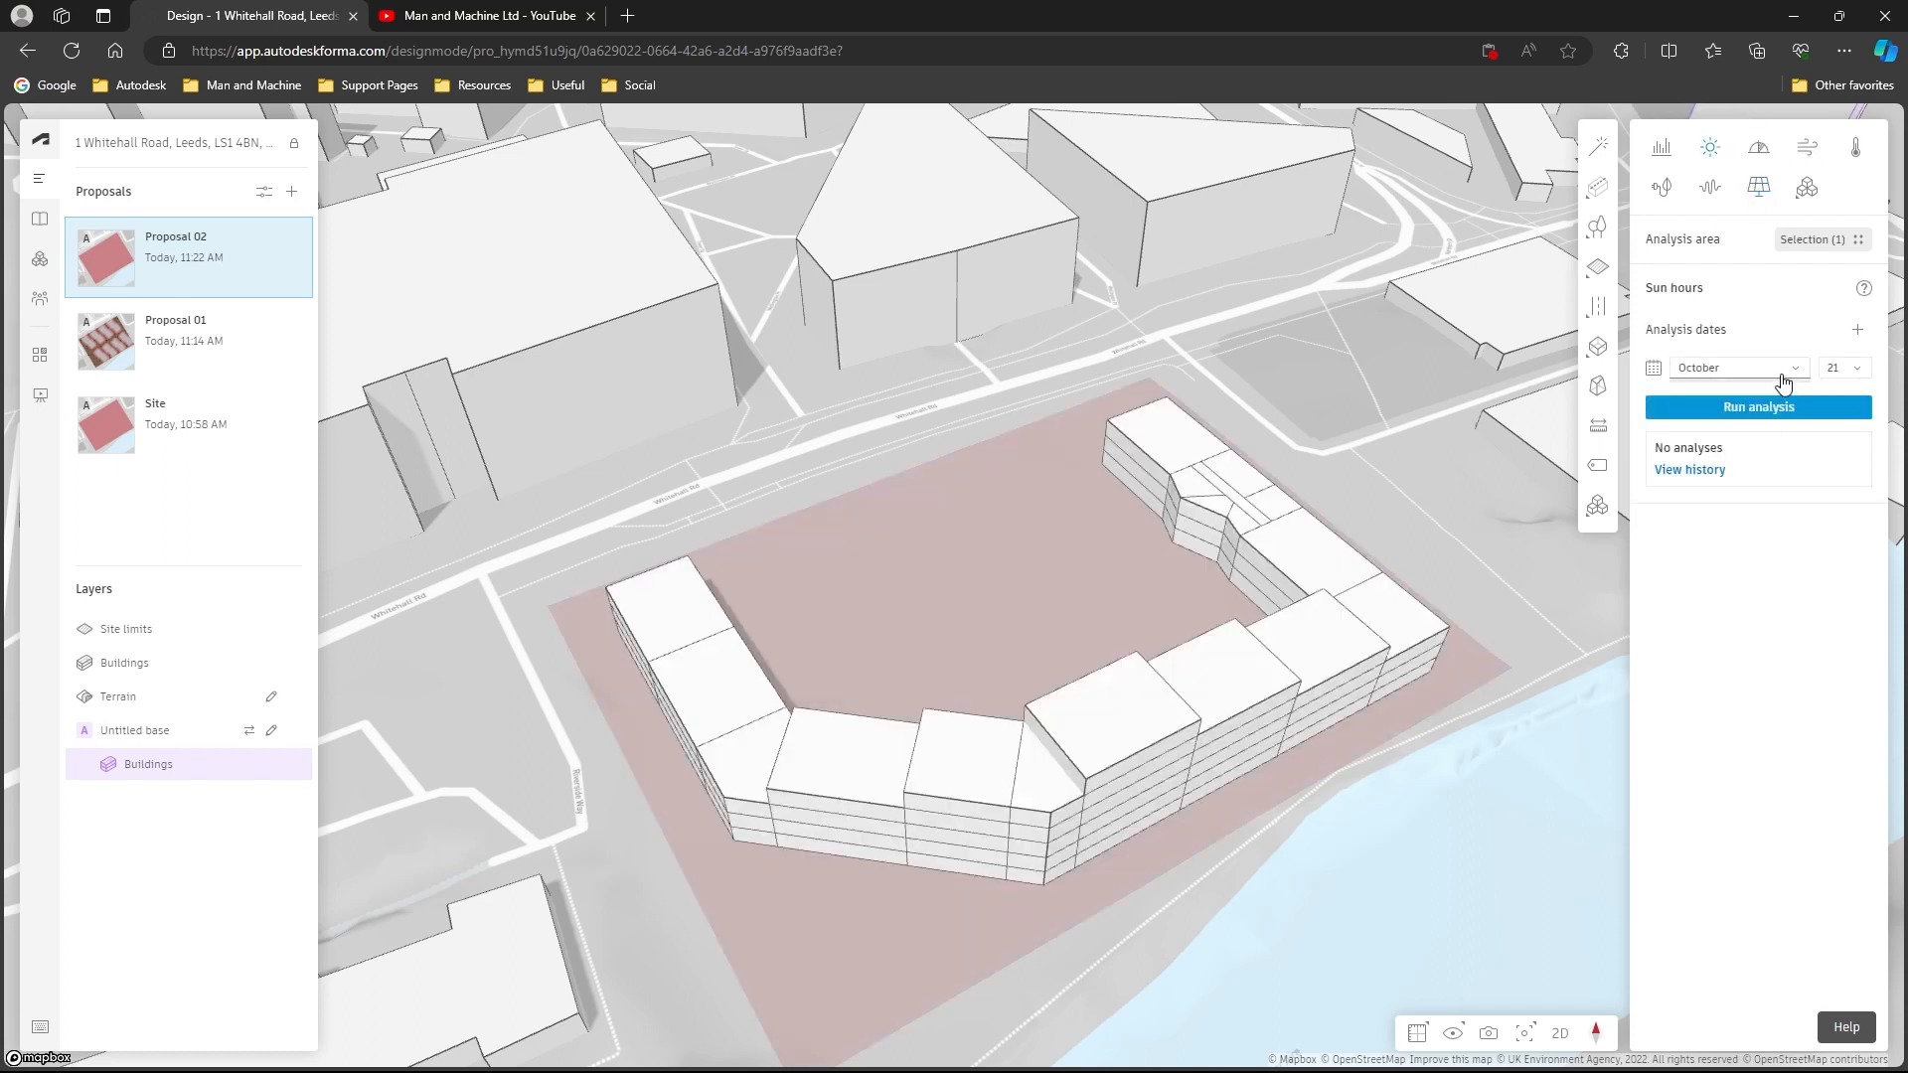
pyautogui.click(1783, 383)
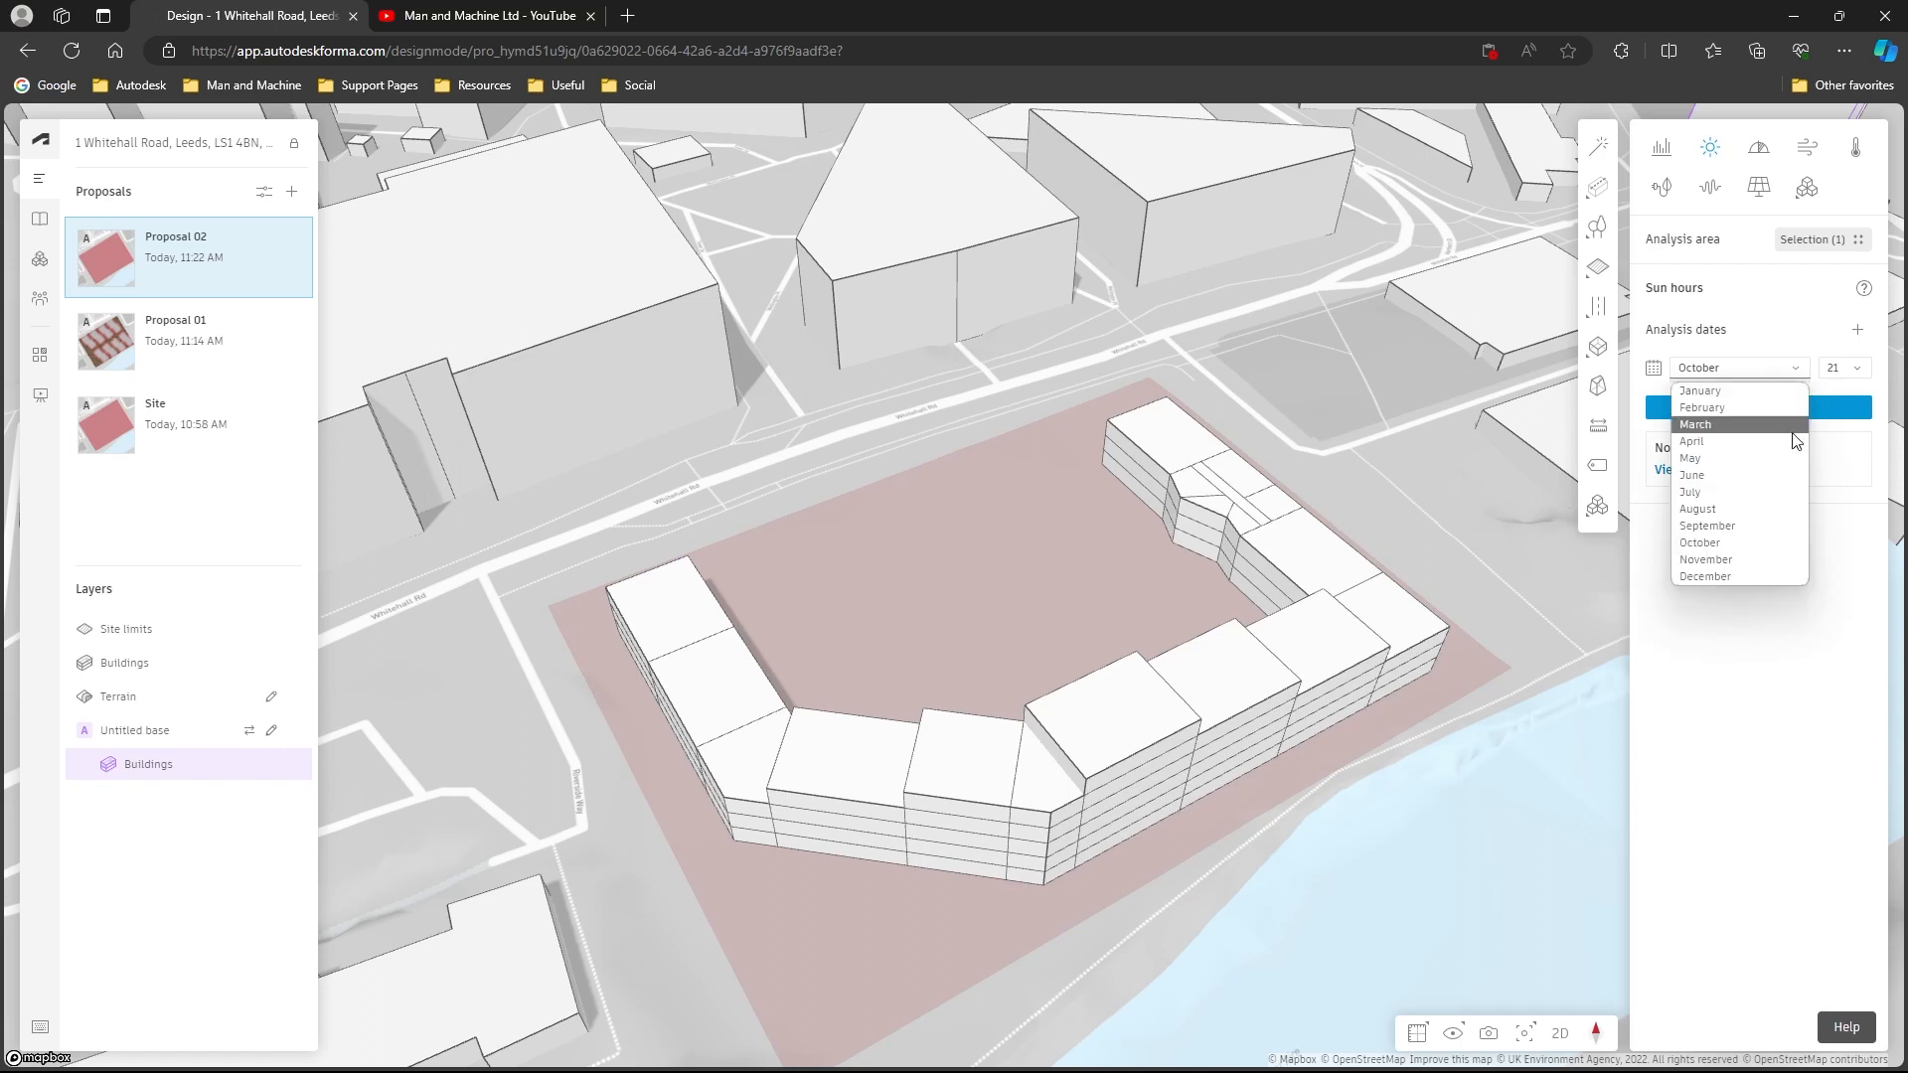
pyautogui.click(1789, 544)
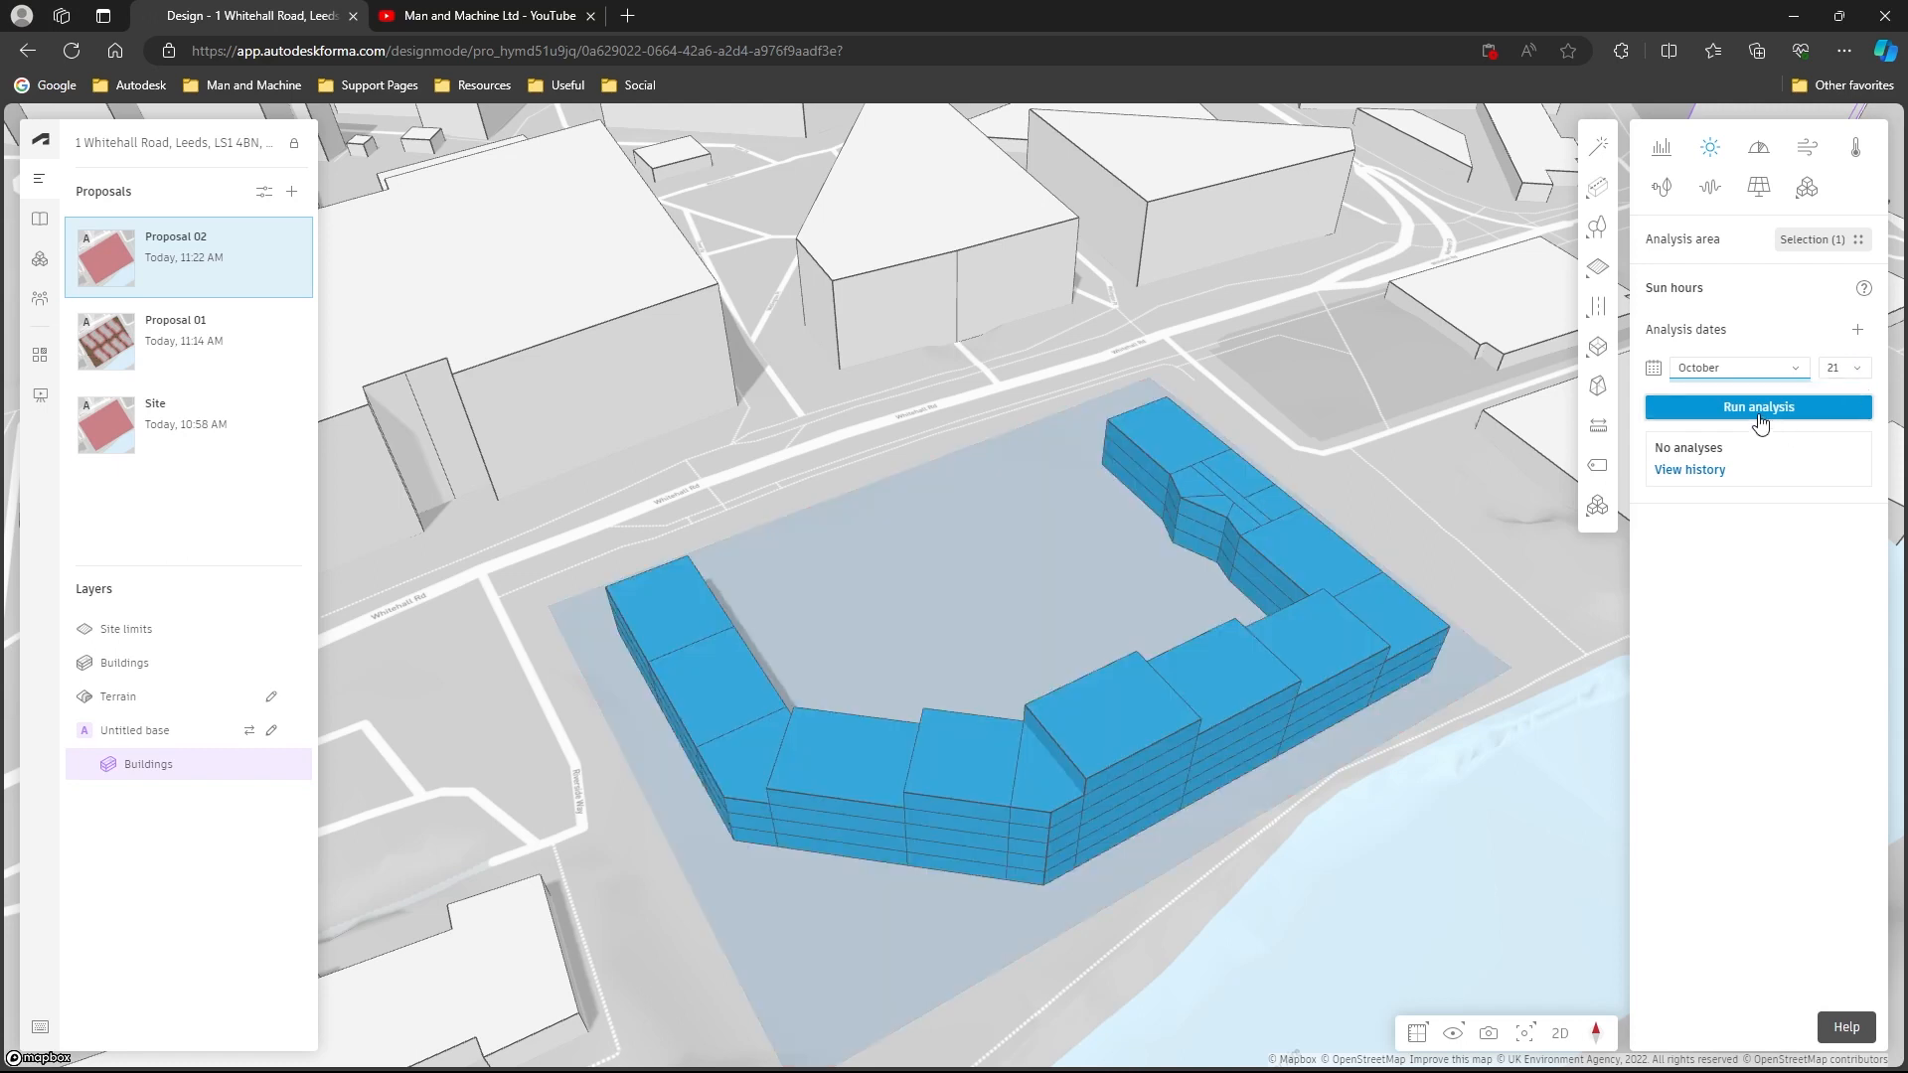
pyautogui.click(1758, 412)
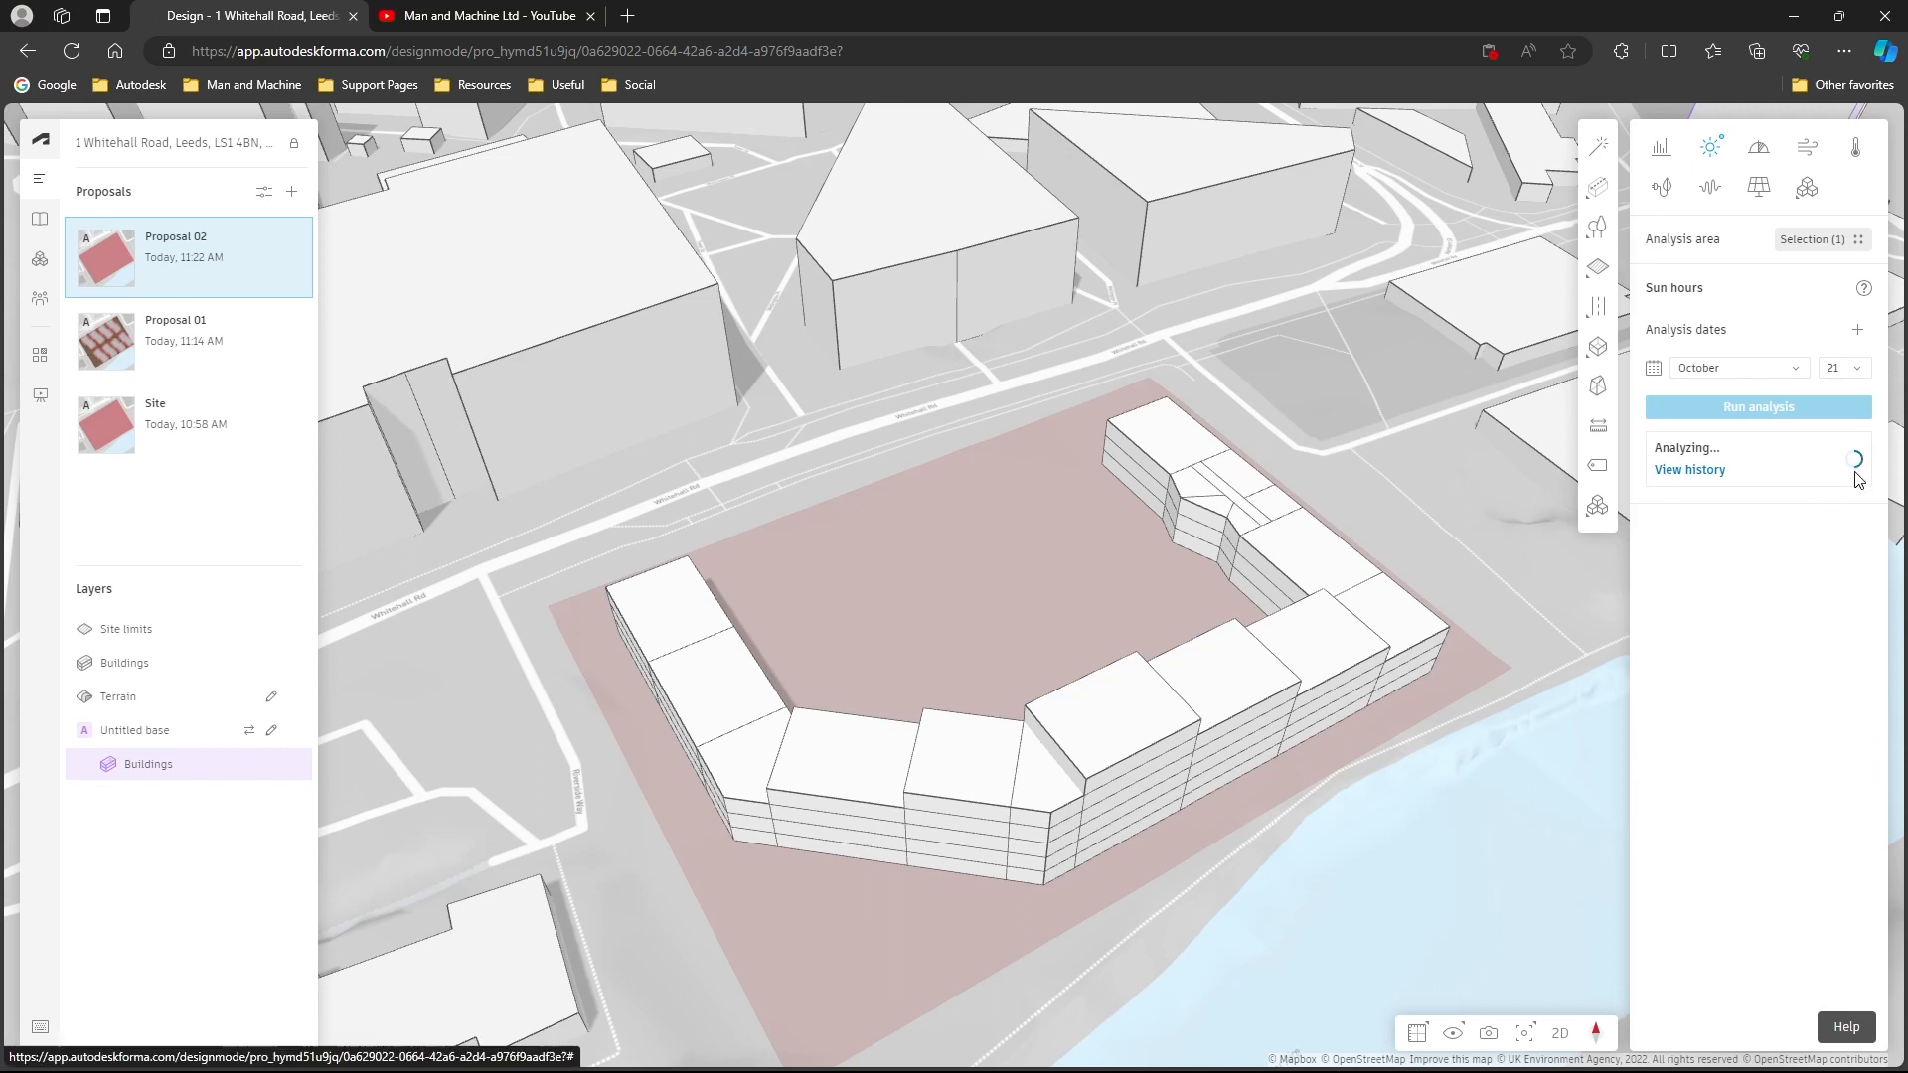
pyautogui.click(1759, 187)
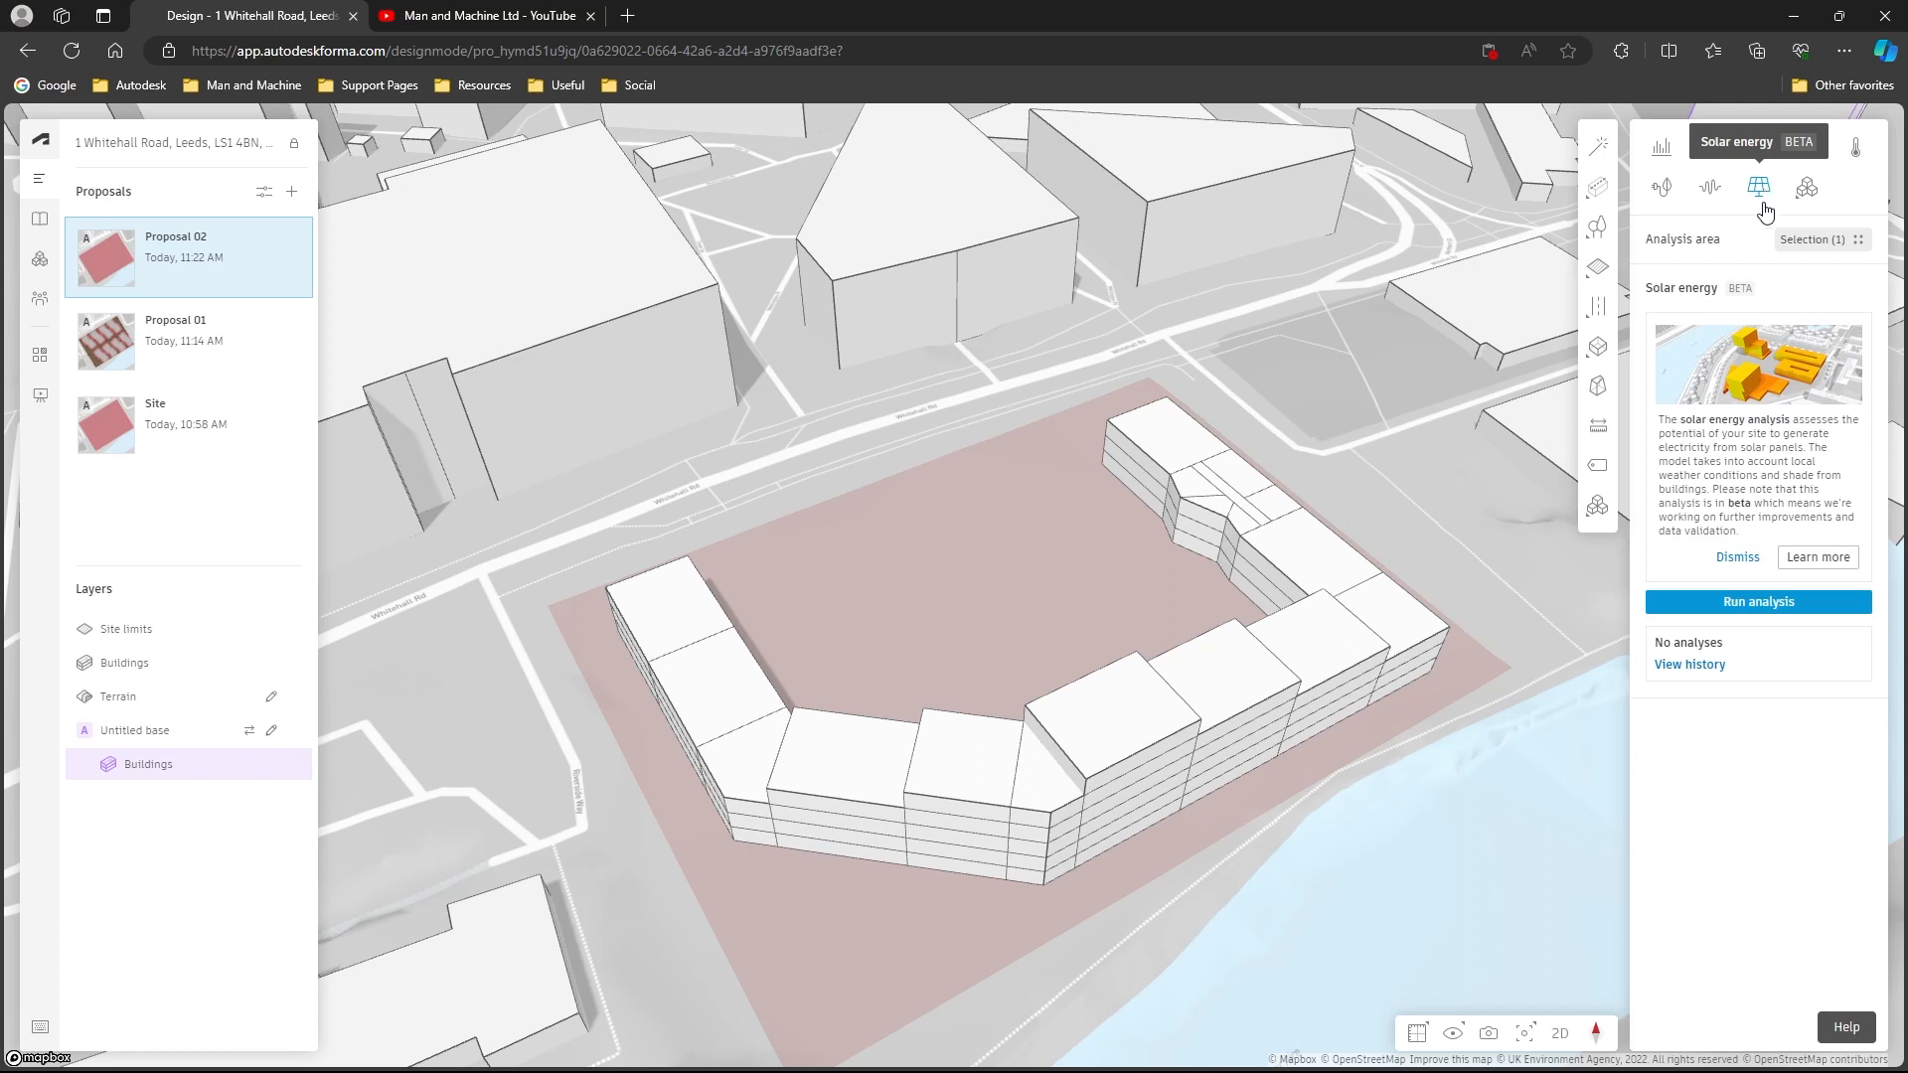
pyautogui.click(1741, 614)
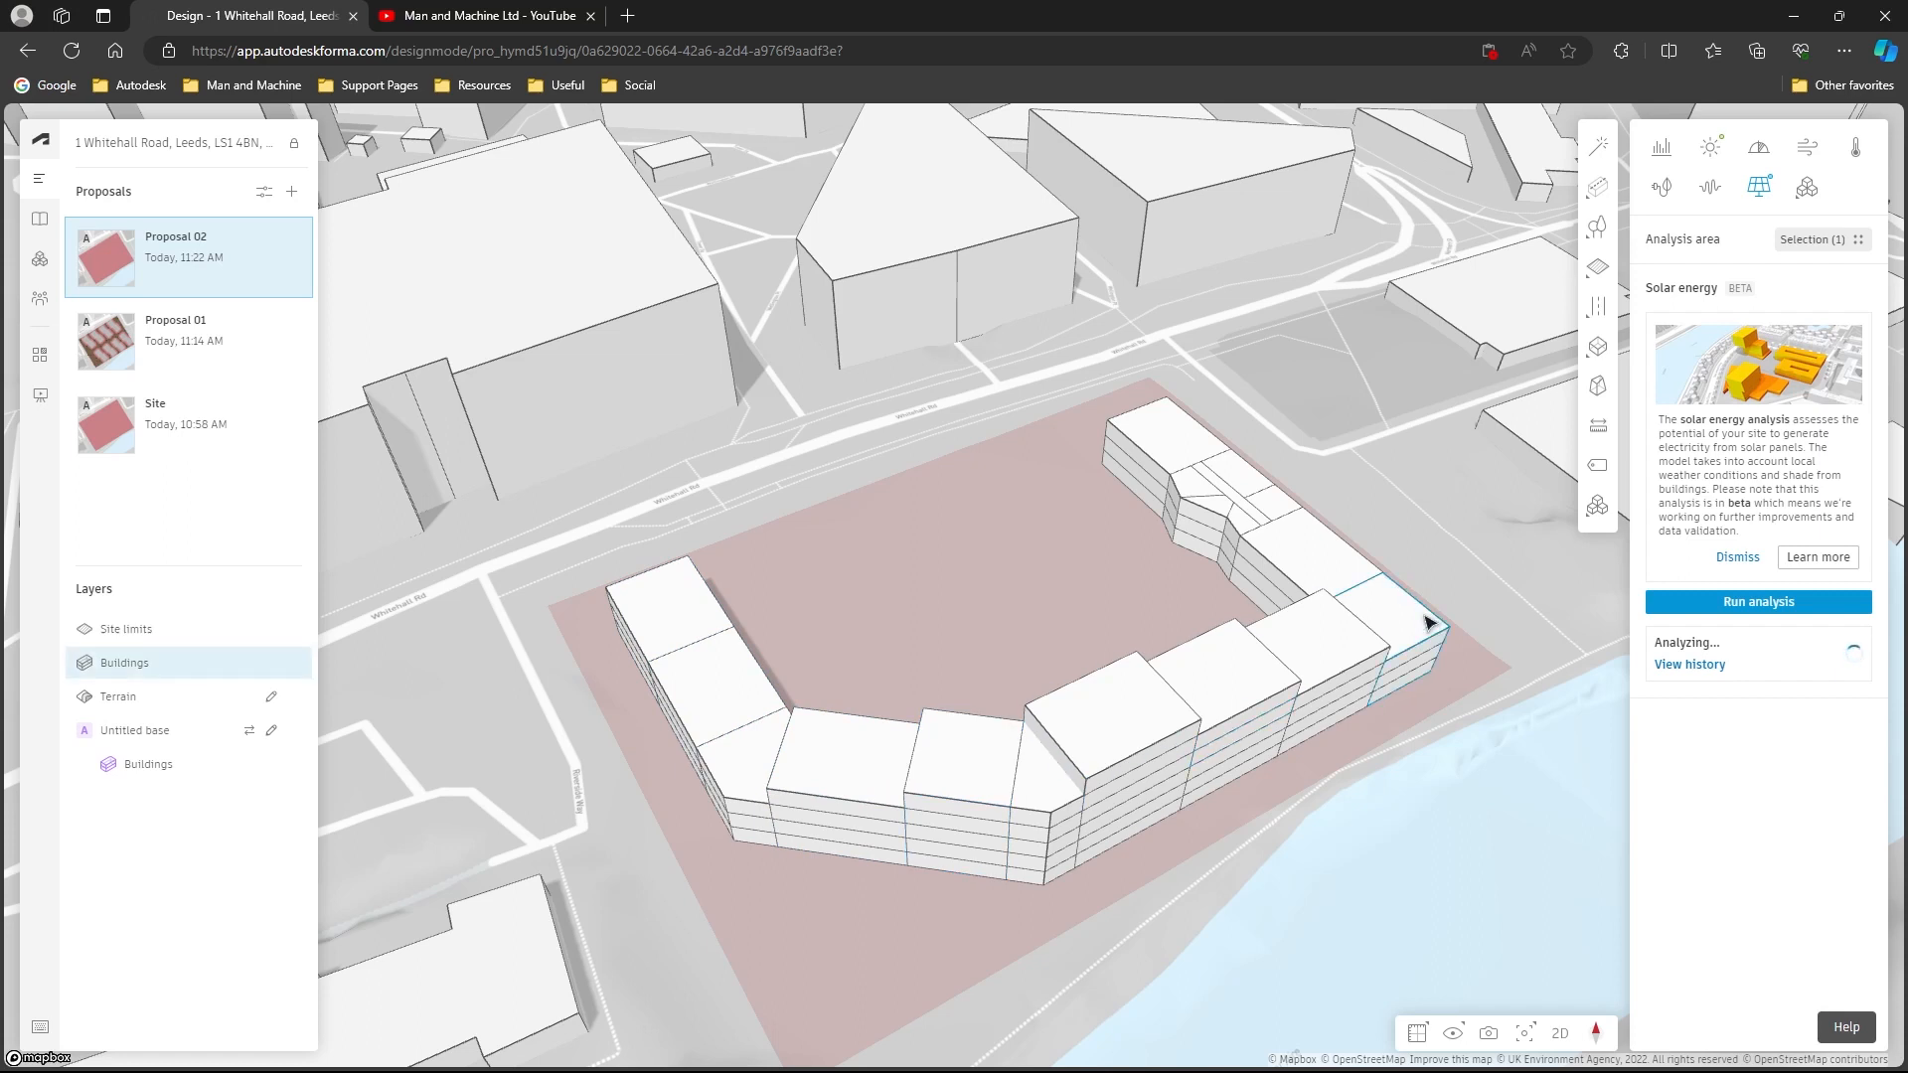
# - Open the last sun hours analysis, dismiss the welcome guide, and inspect sun hours on the courtyard ground and a front block's roof
pyautogui.click(1710, 147)
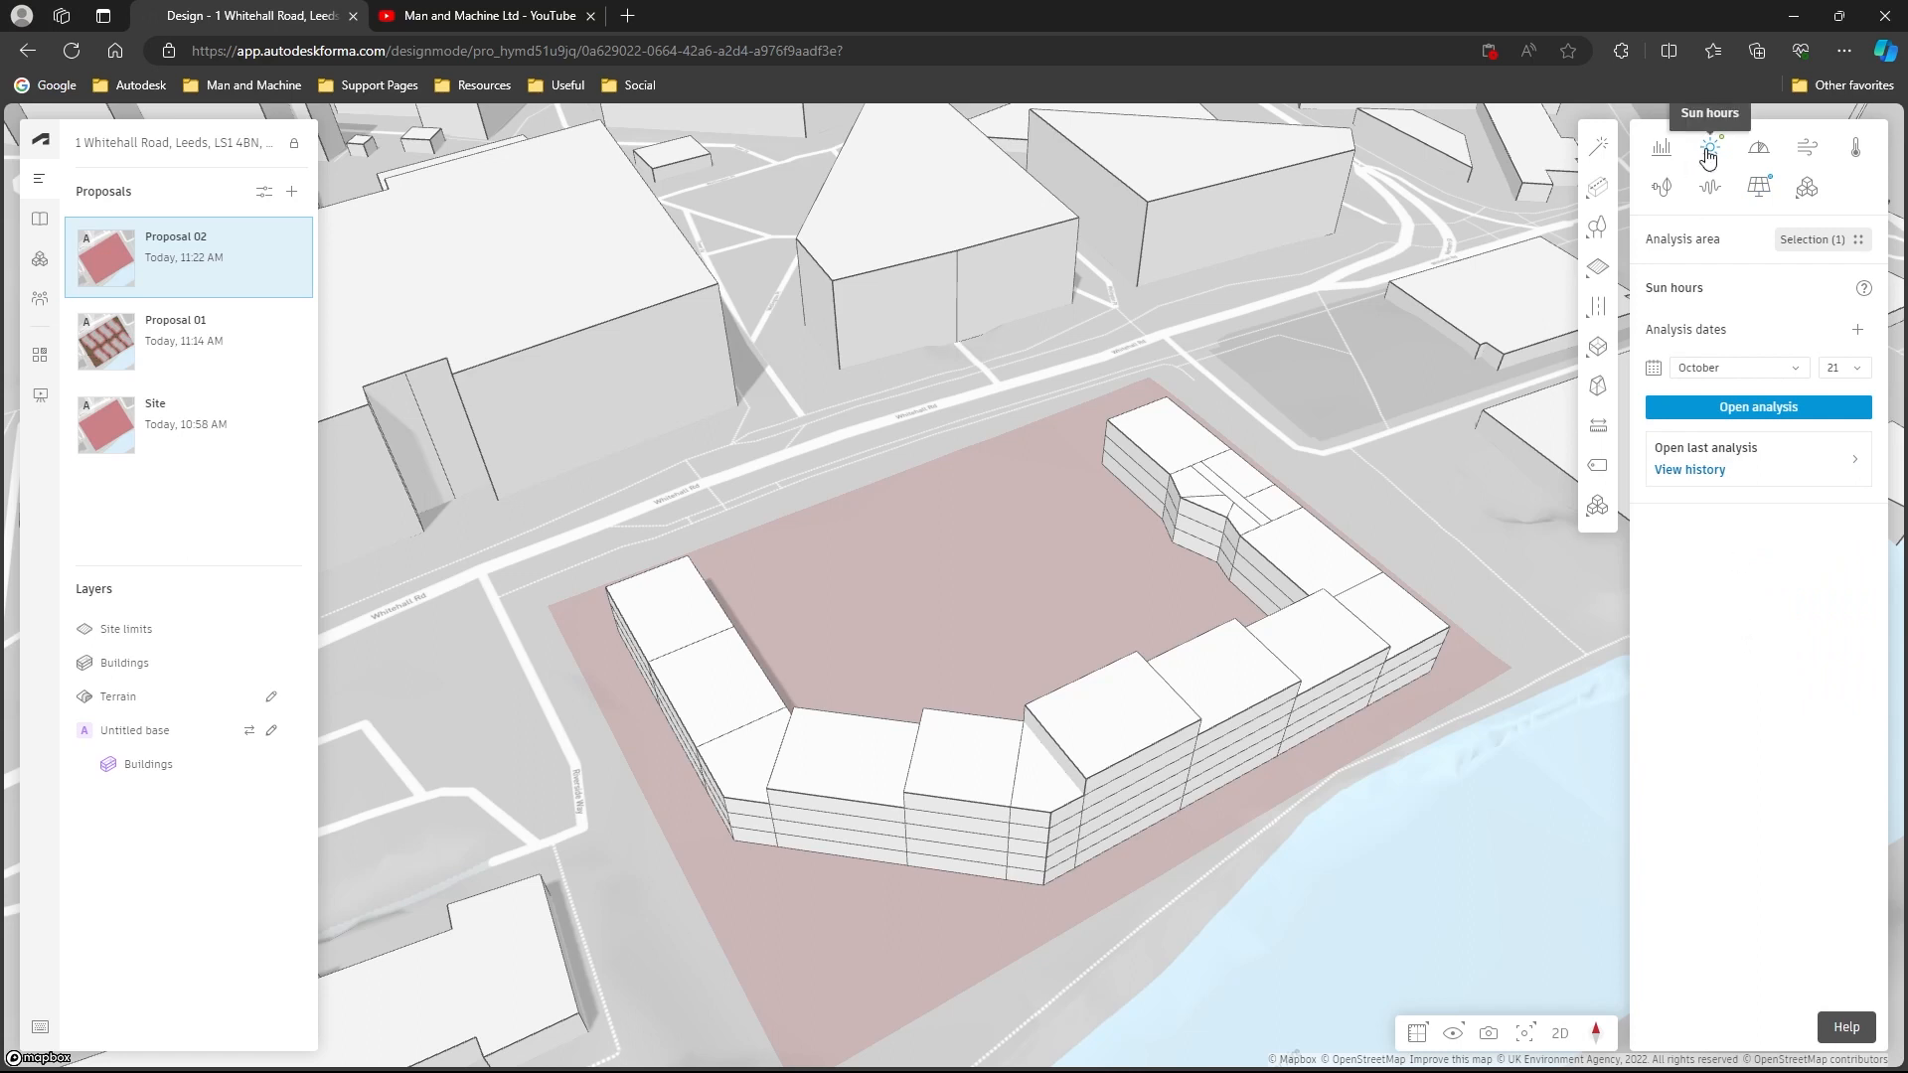
pyautogui.click(1773, 479)
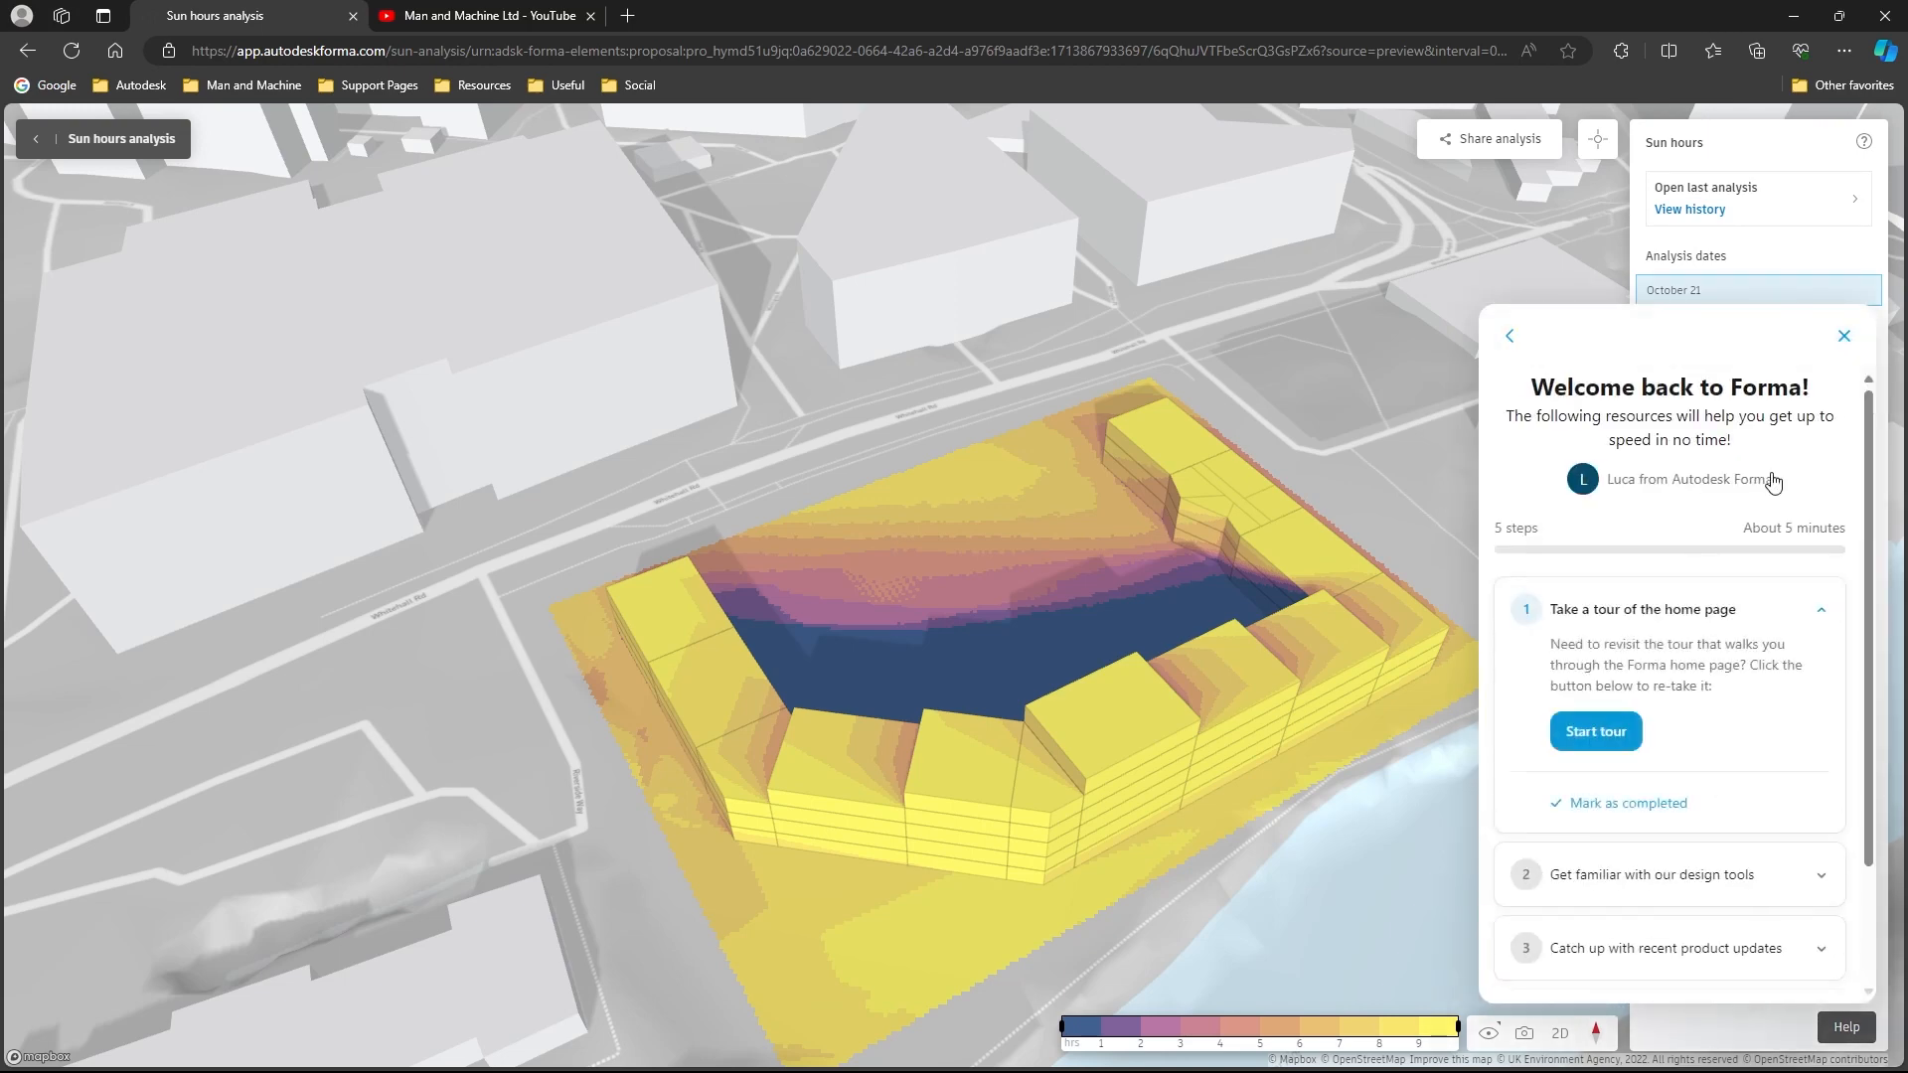
pyautogui.click(1843, 338)
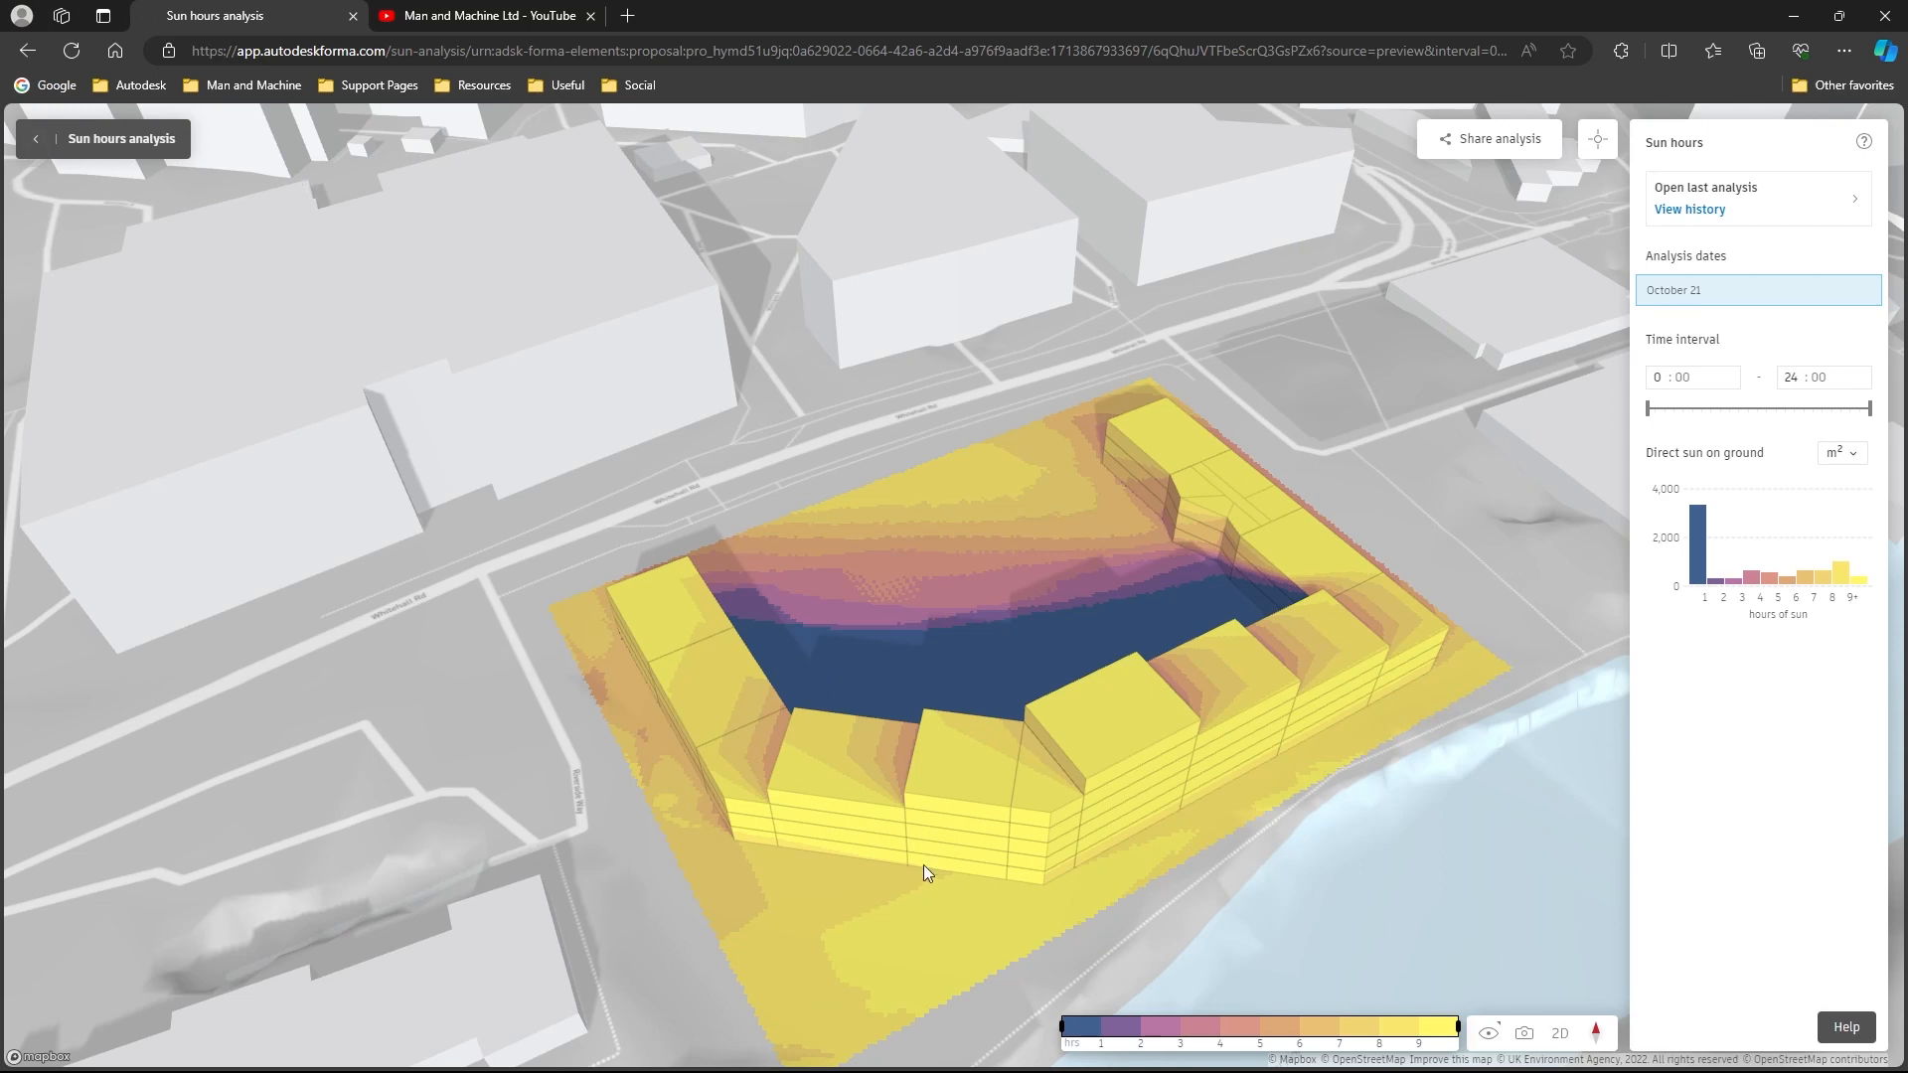
pyautogui.click(1599, 141)
pyautogui.click(988, 684)
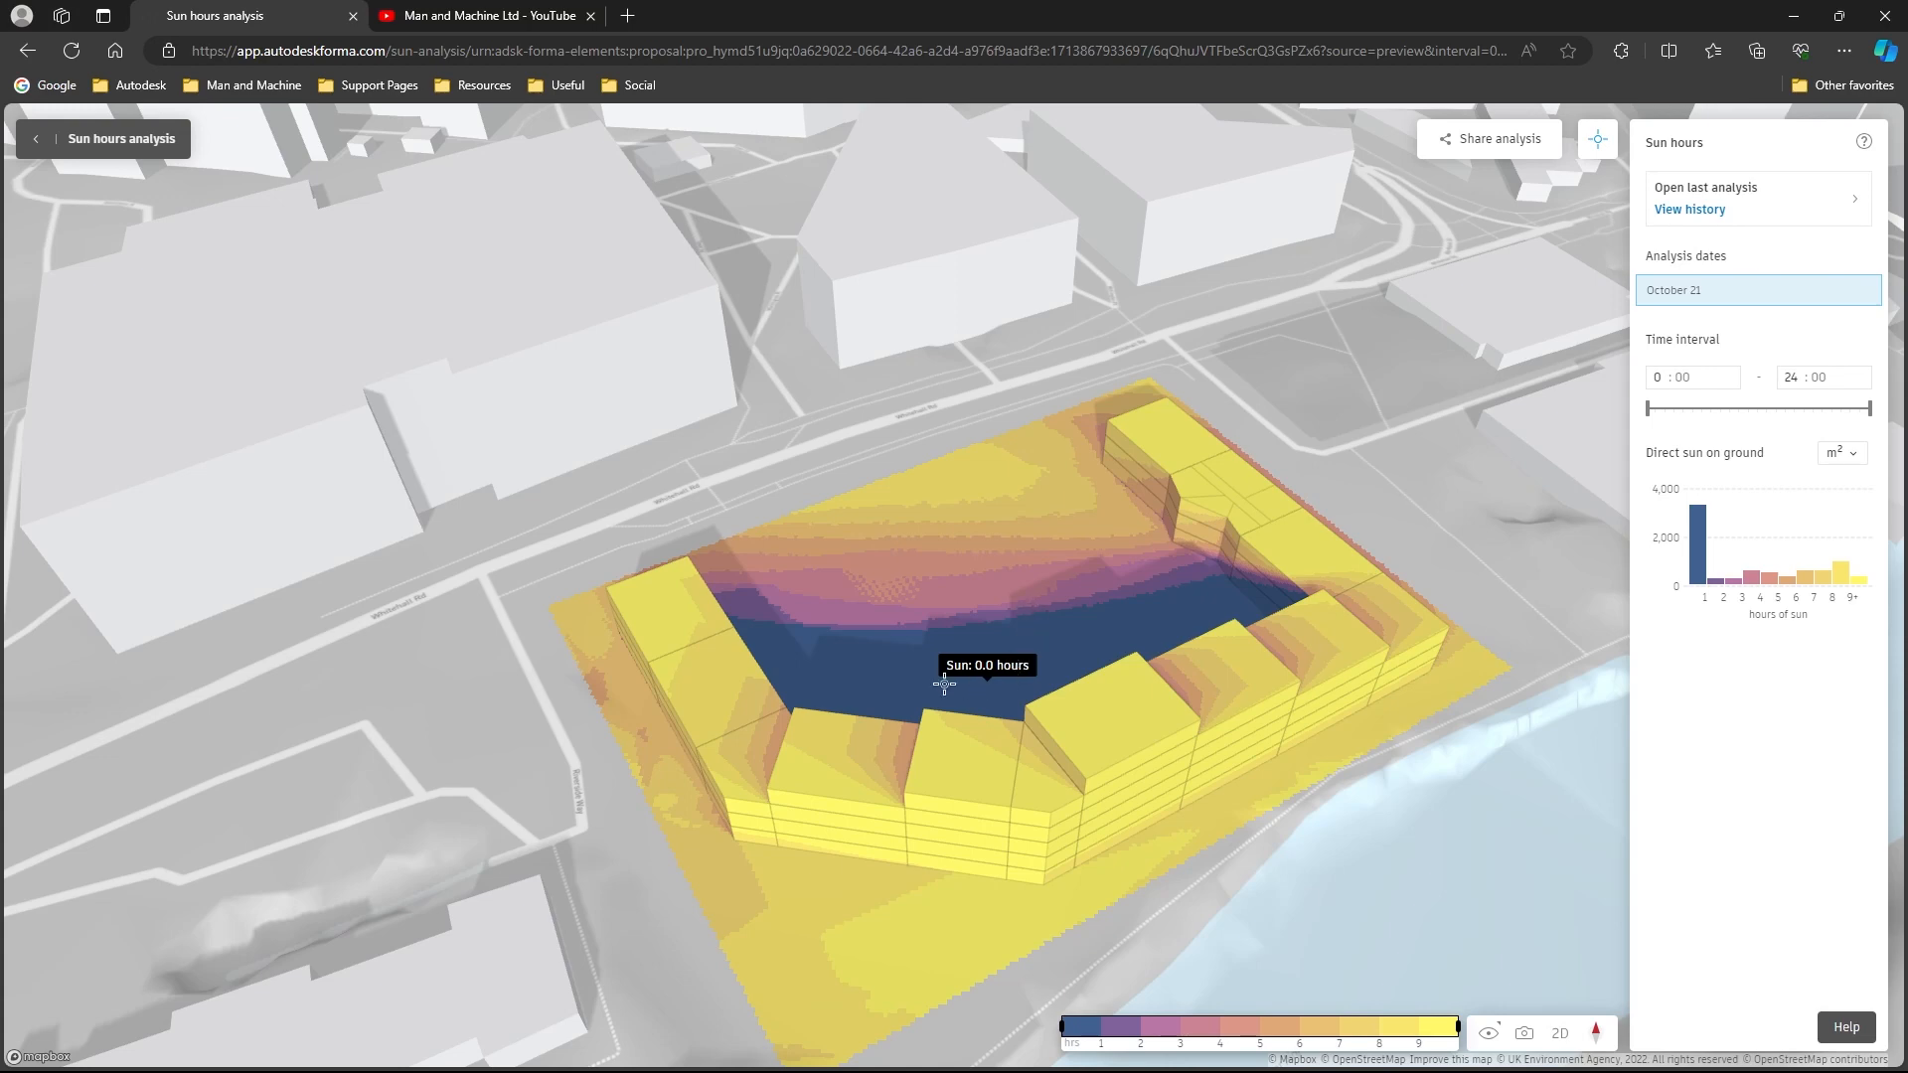
pyautogui.click(818, 785)
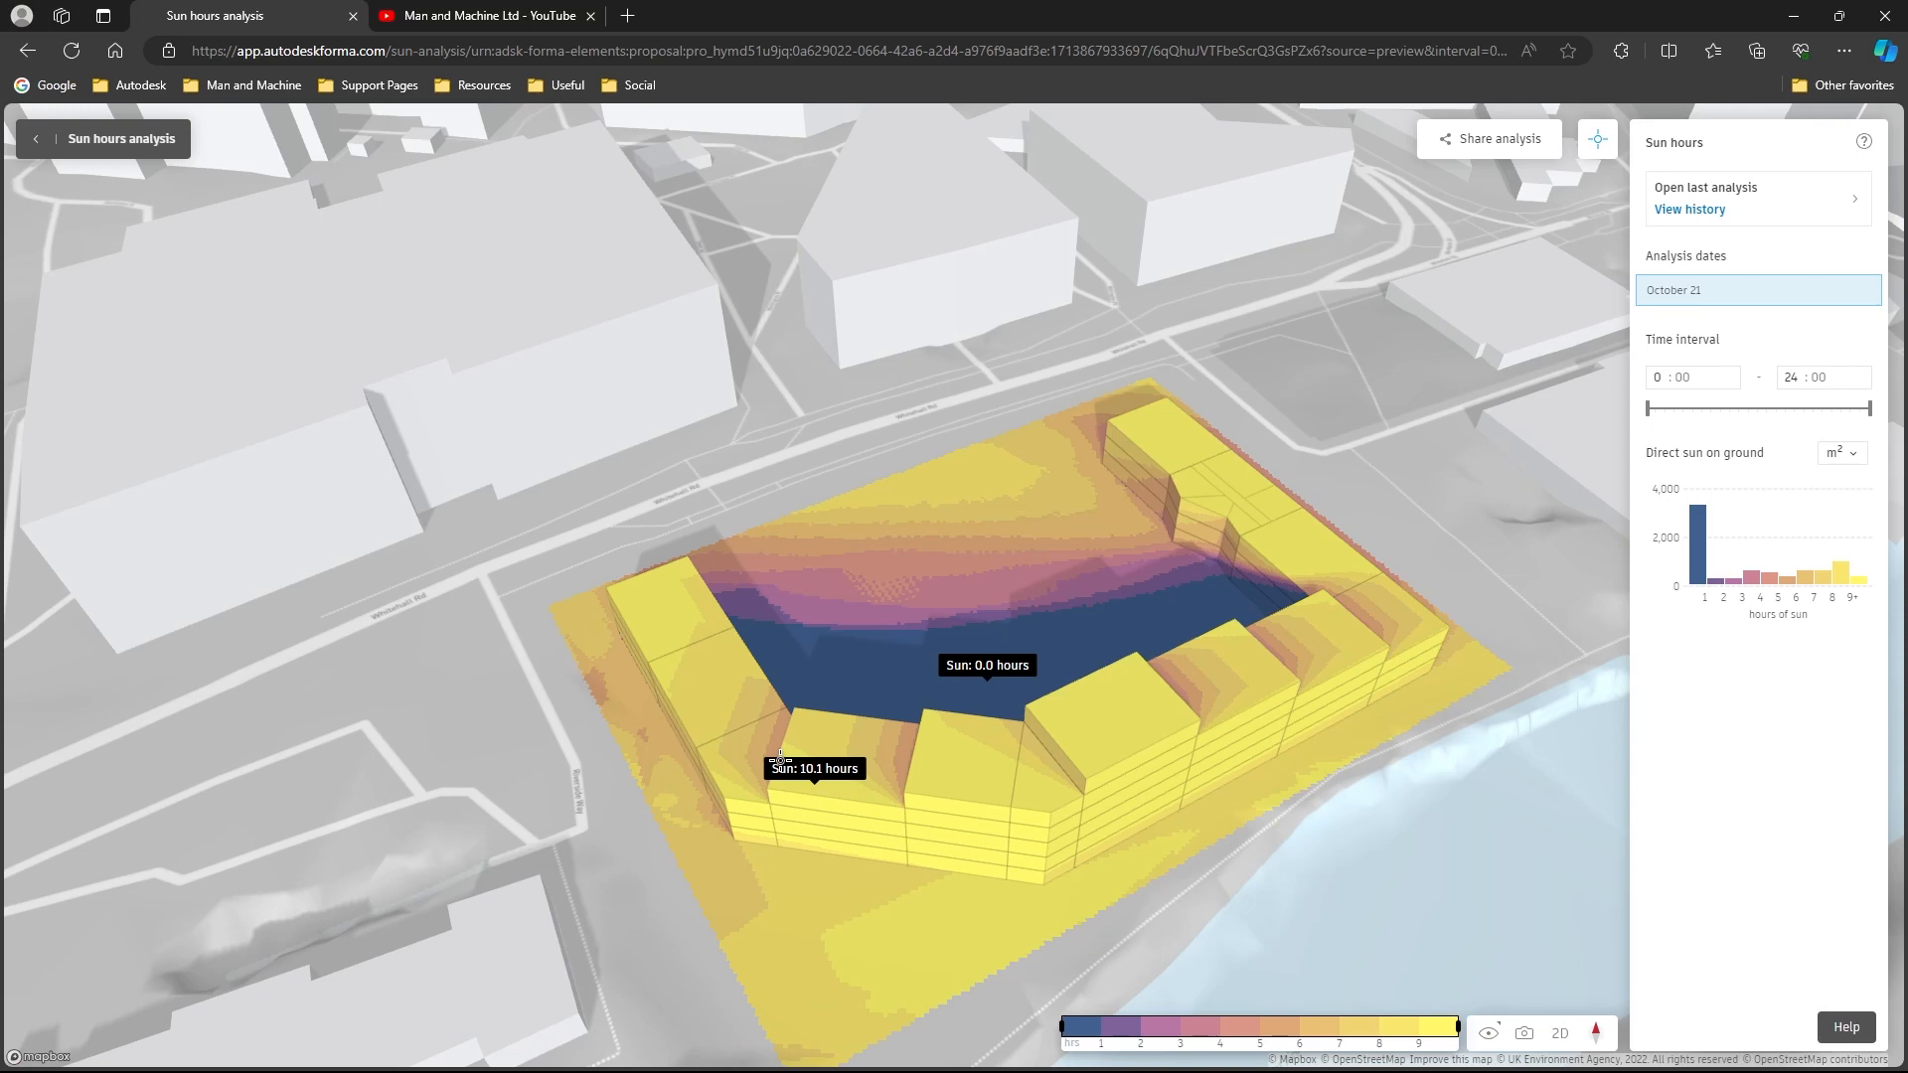
# - Leave the sun hours results and open the last solar energy analysis
pyautogui.click(45, 150)
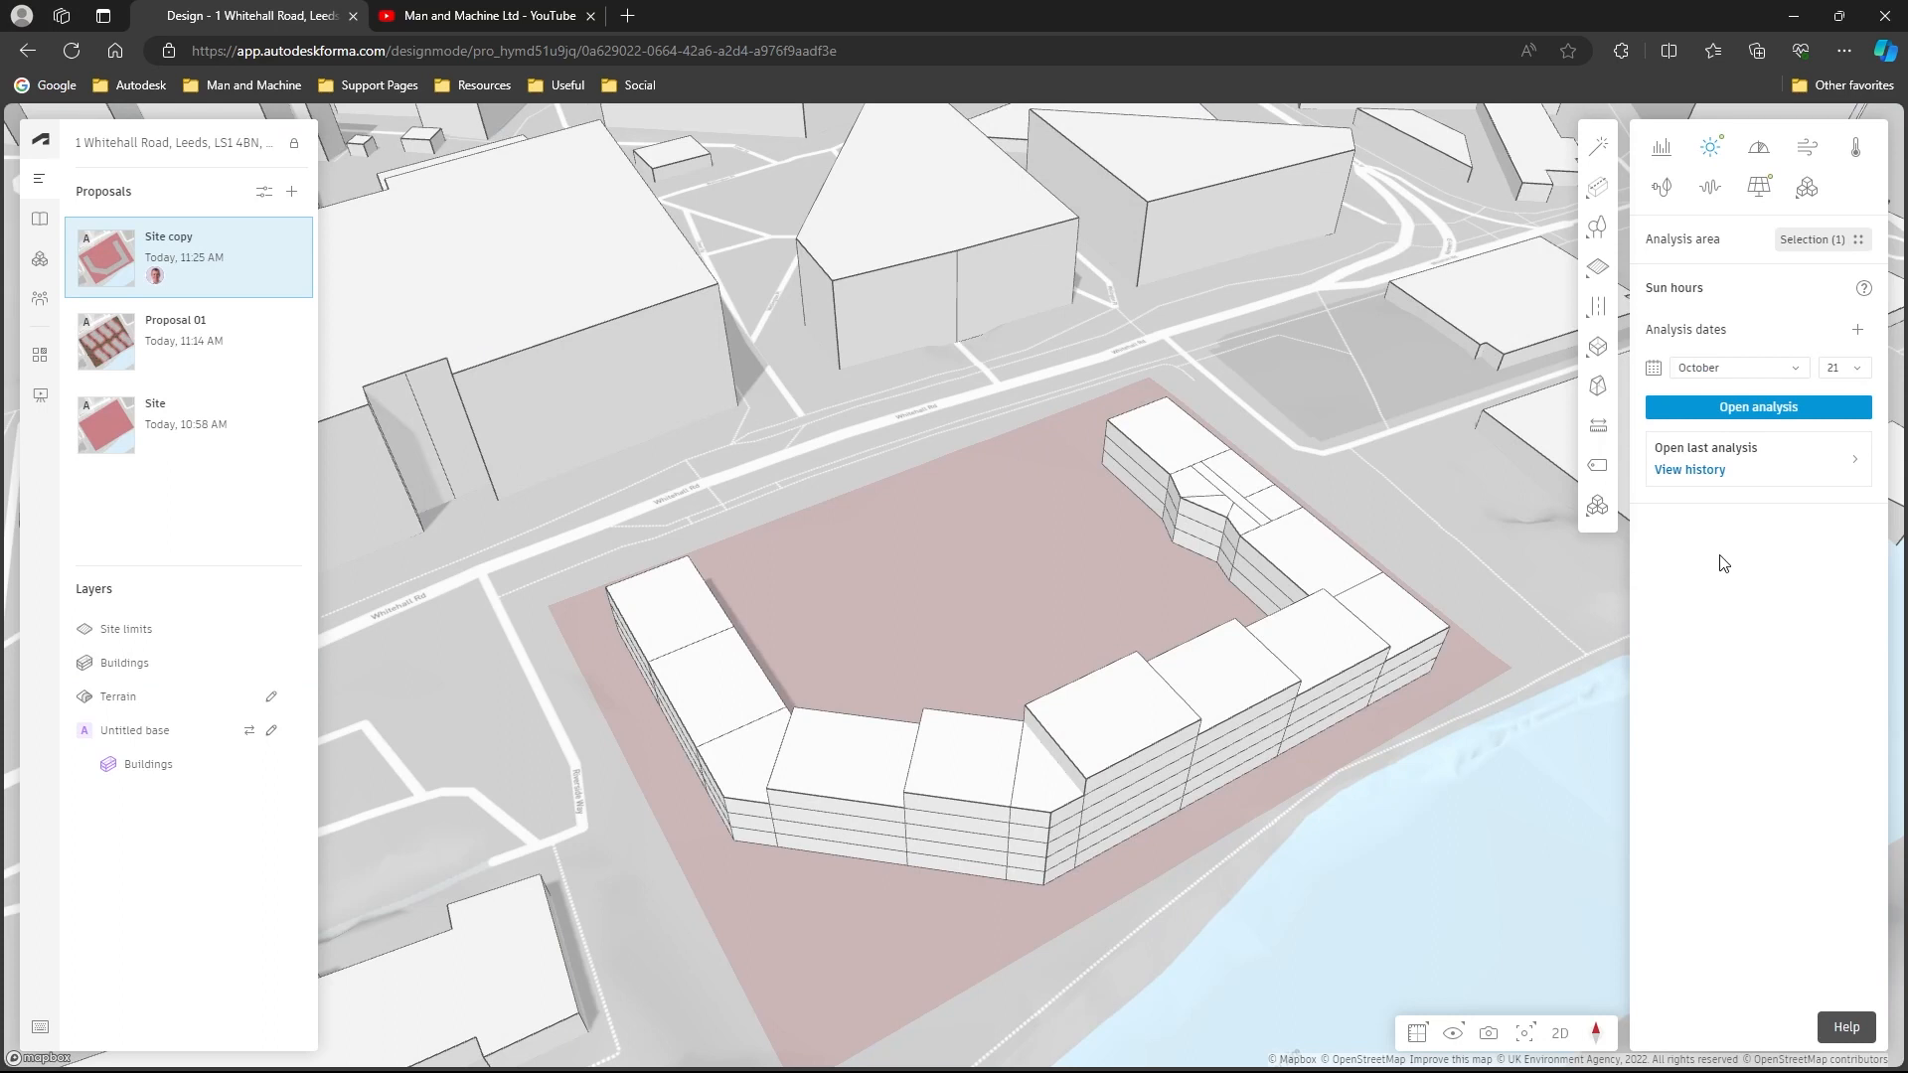
pyautogui.click(1759, 188)
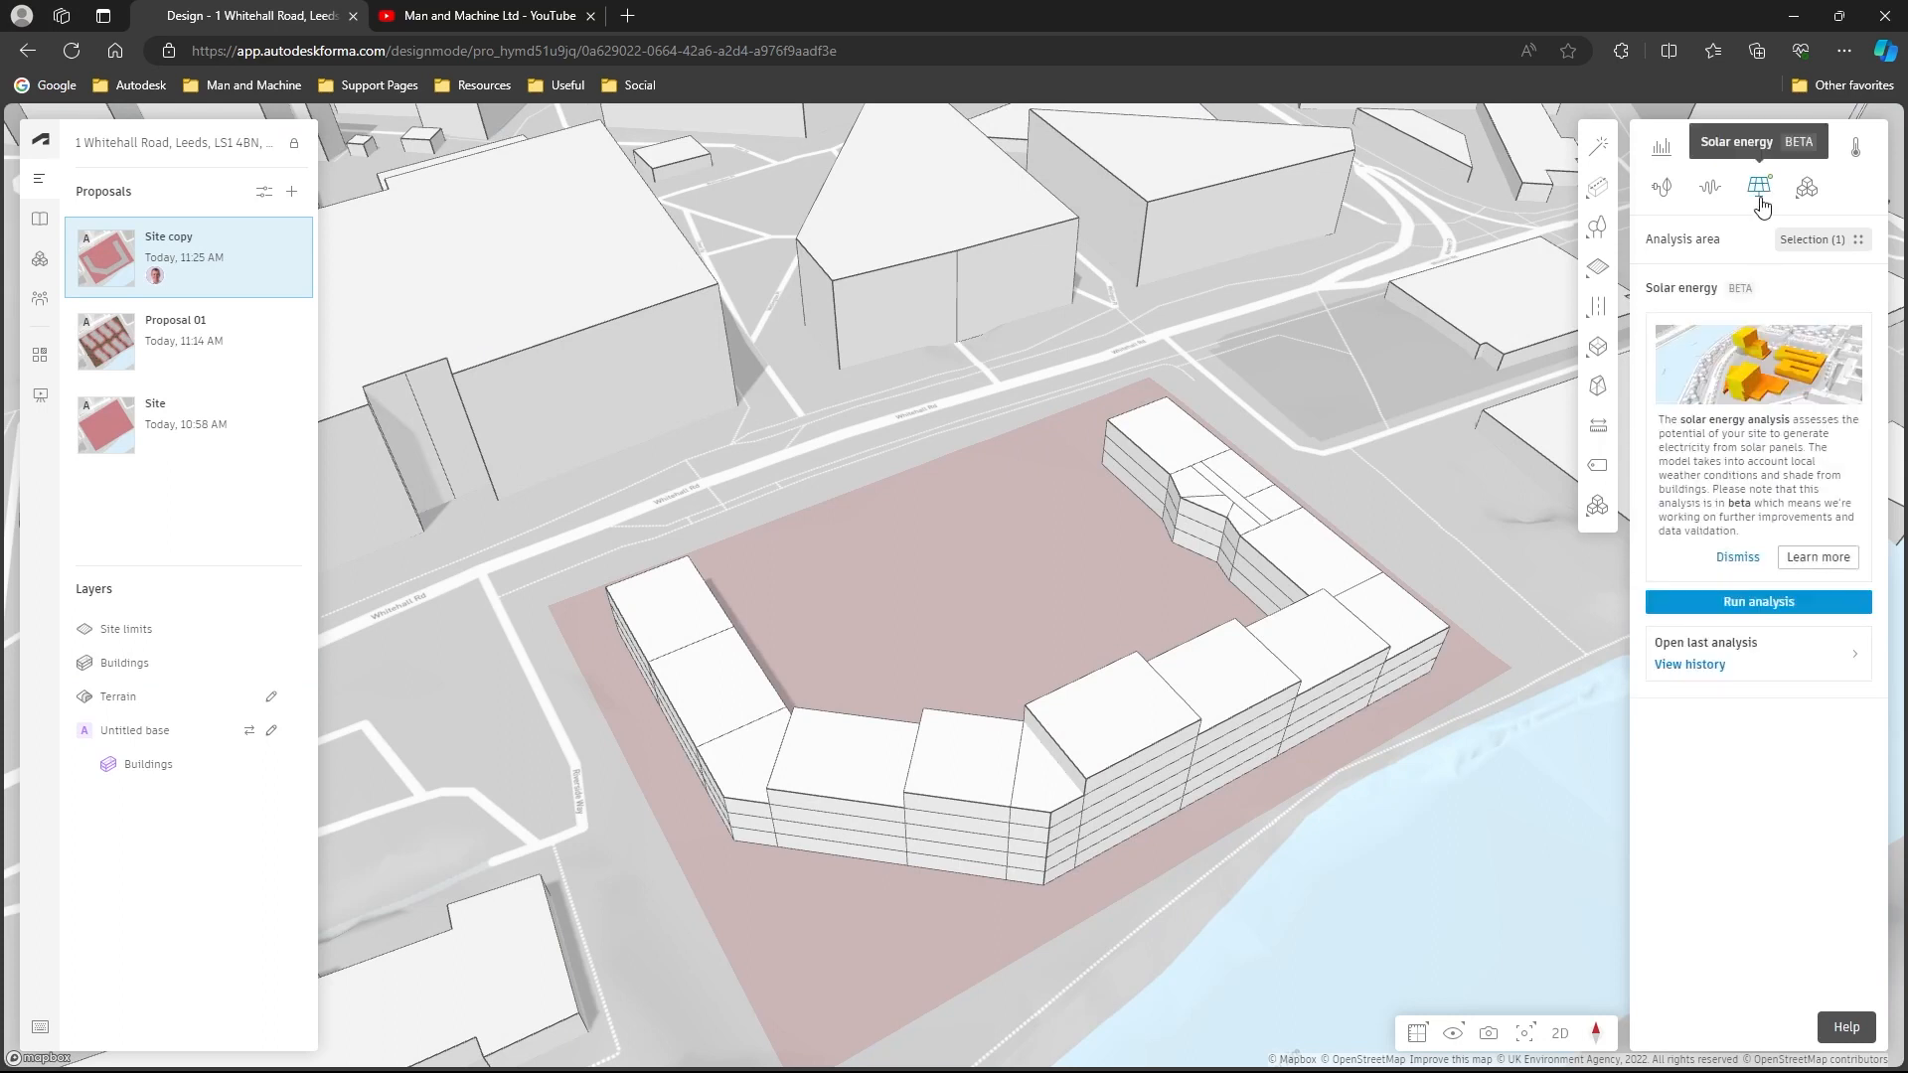
pyautogui.click(1768, 676)
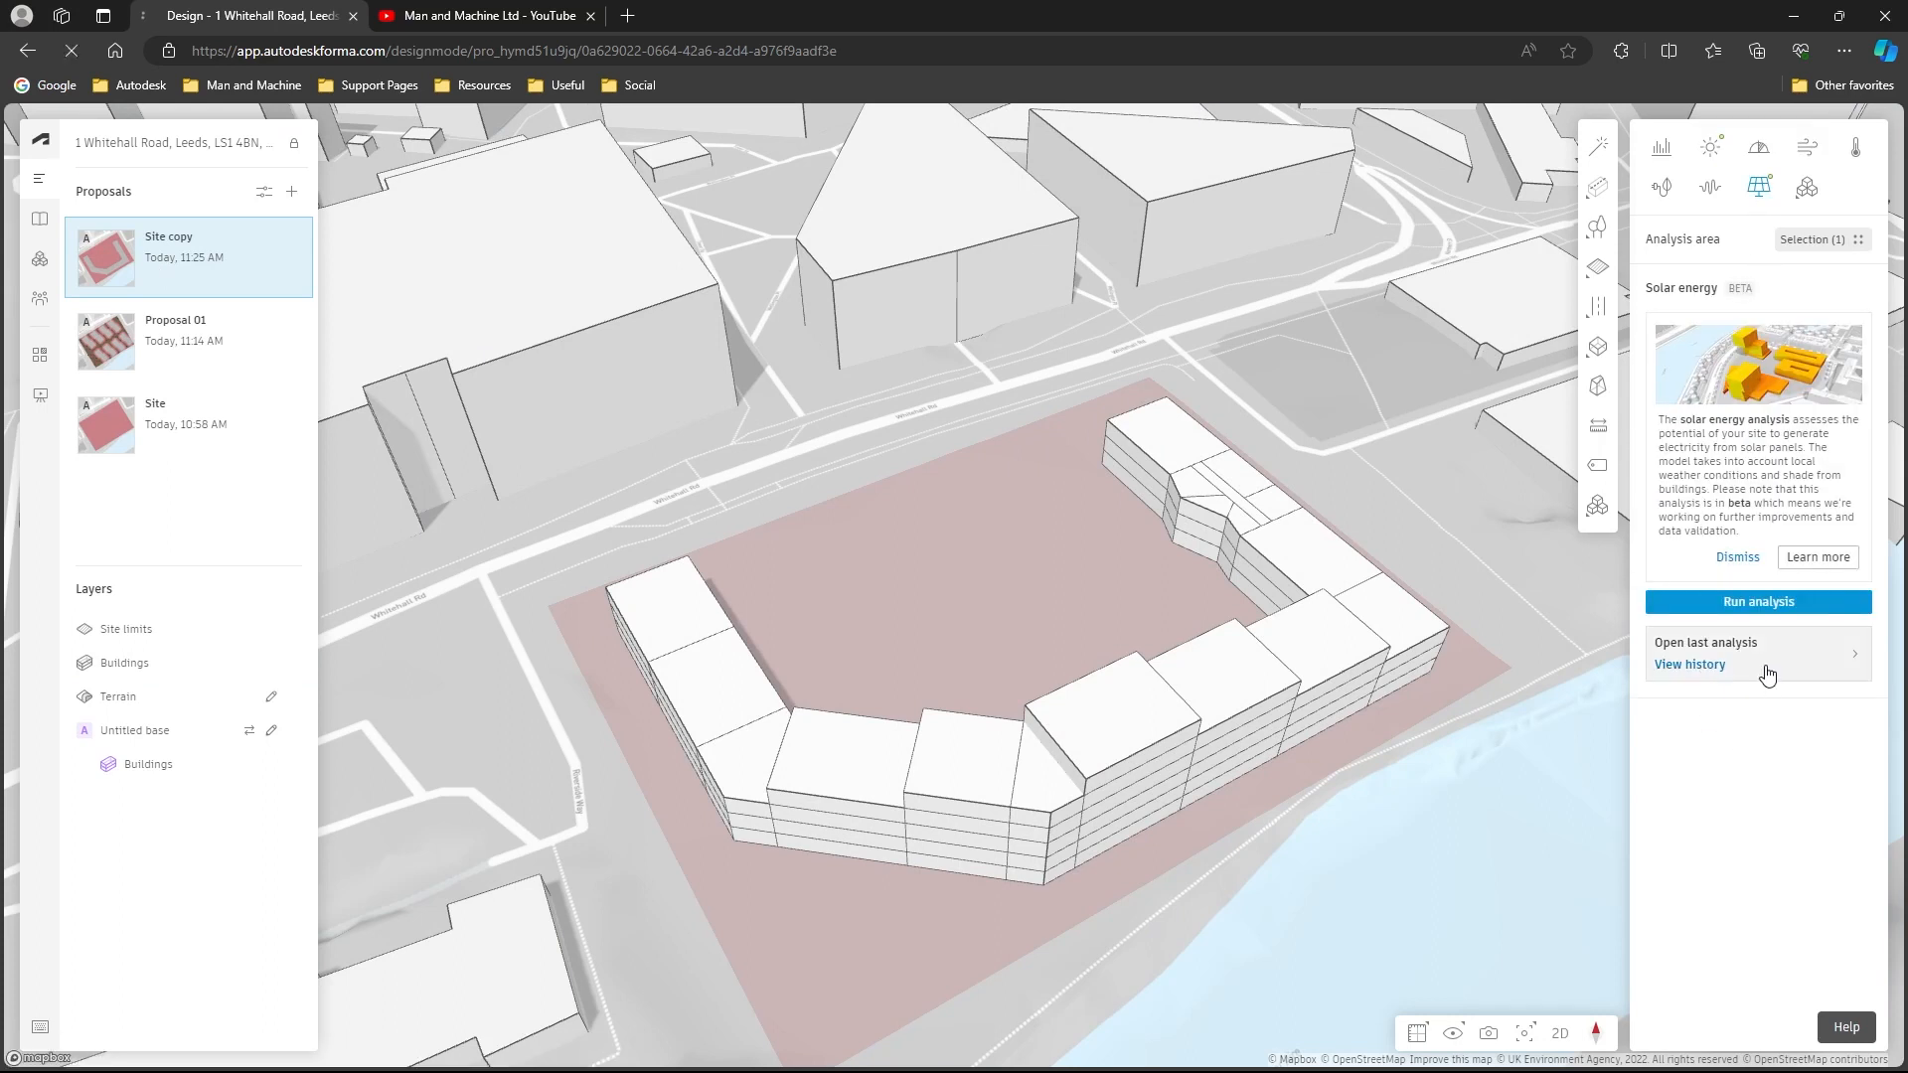